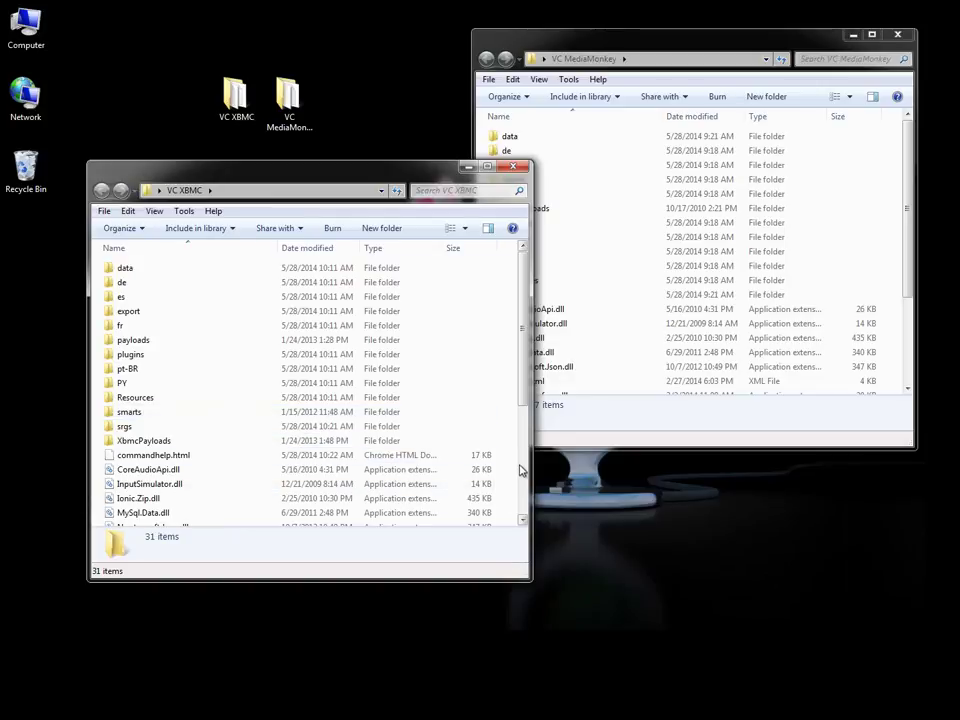
Start VoxCommando.exe from the VC XBMC folder and check which plugins are enabled
scroll(525, 462, "down", 4)
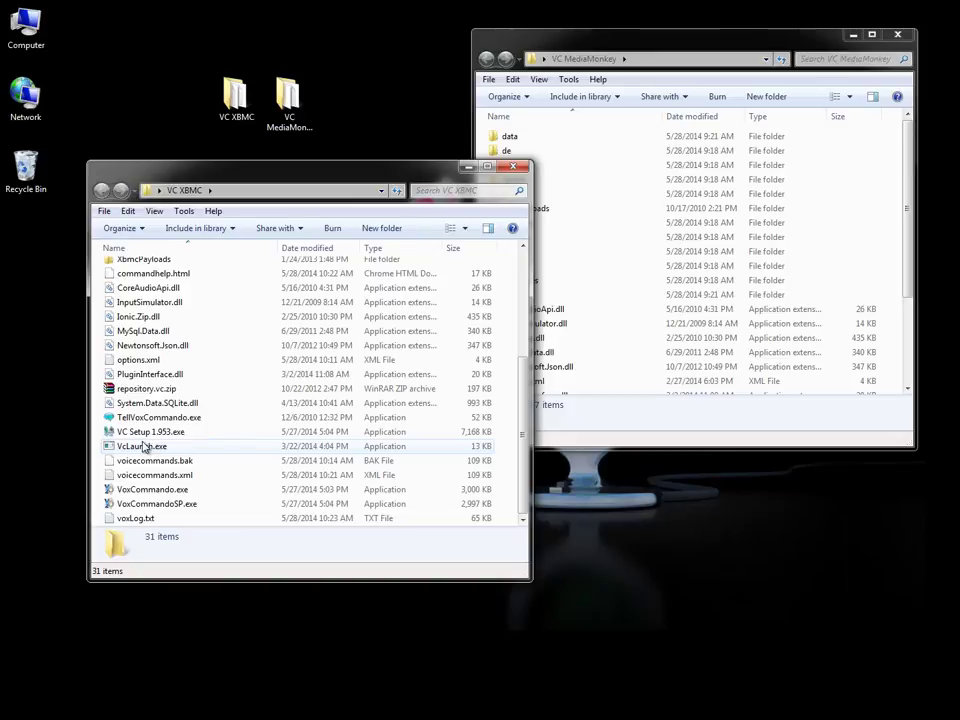
double_click(152, 489)
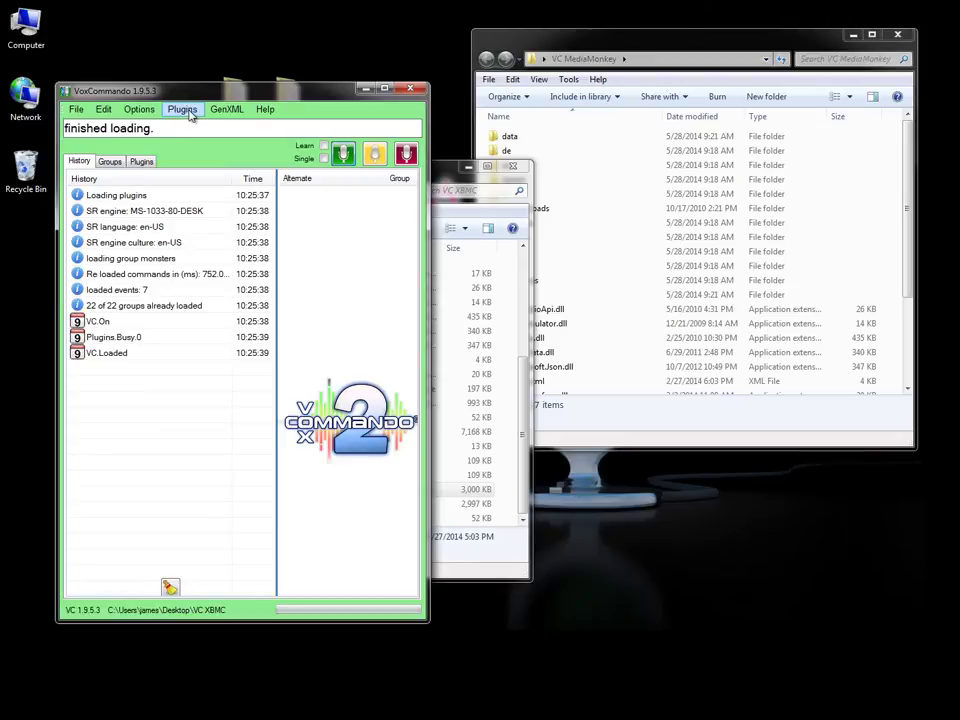
left_click(189, 113)
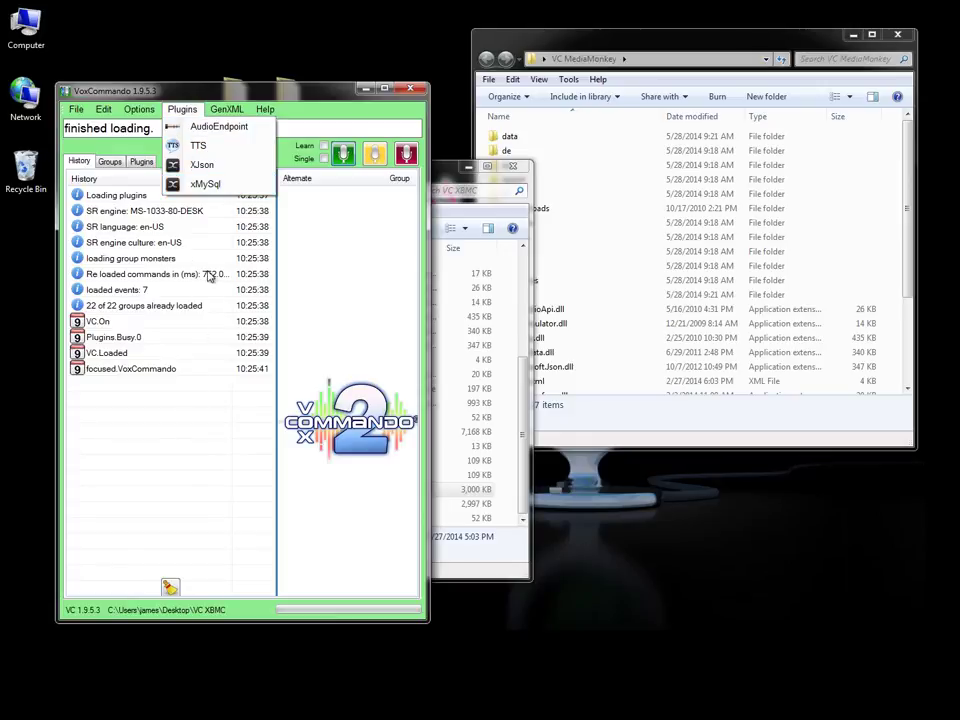
Open the voice command tree editor, place it in front of the main window and collapse all command groups
left_click(106, 115)
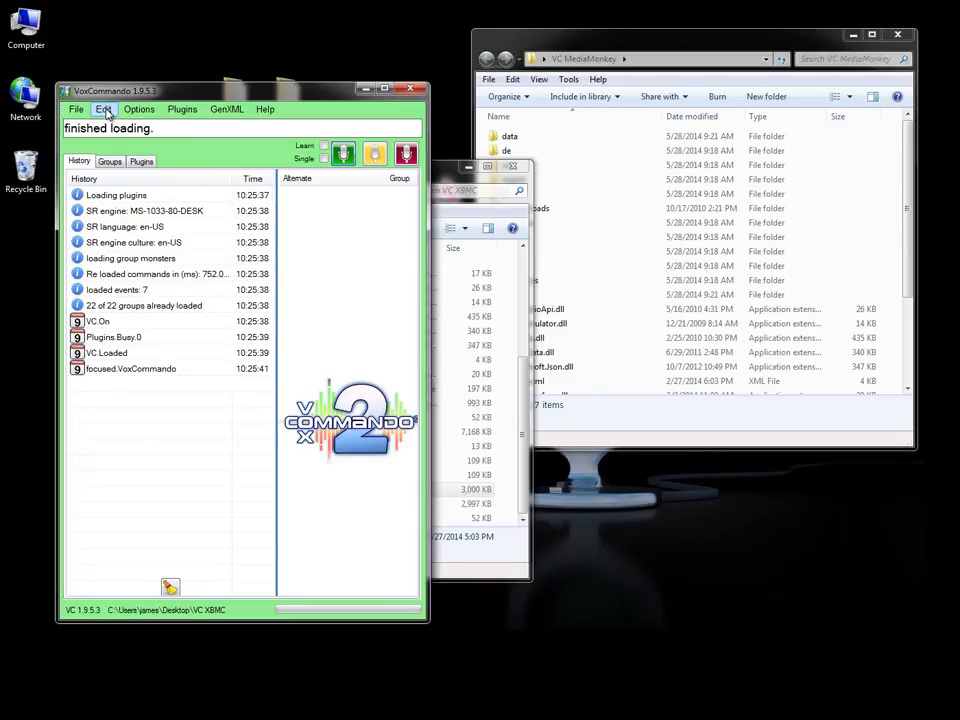
left_click(265, 95)
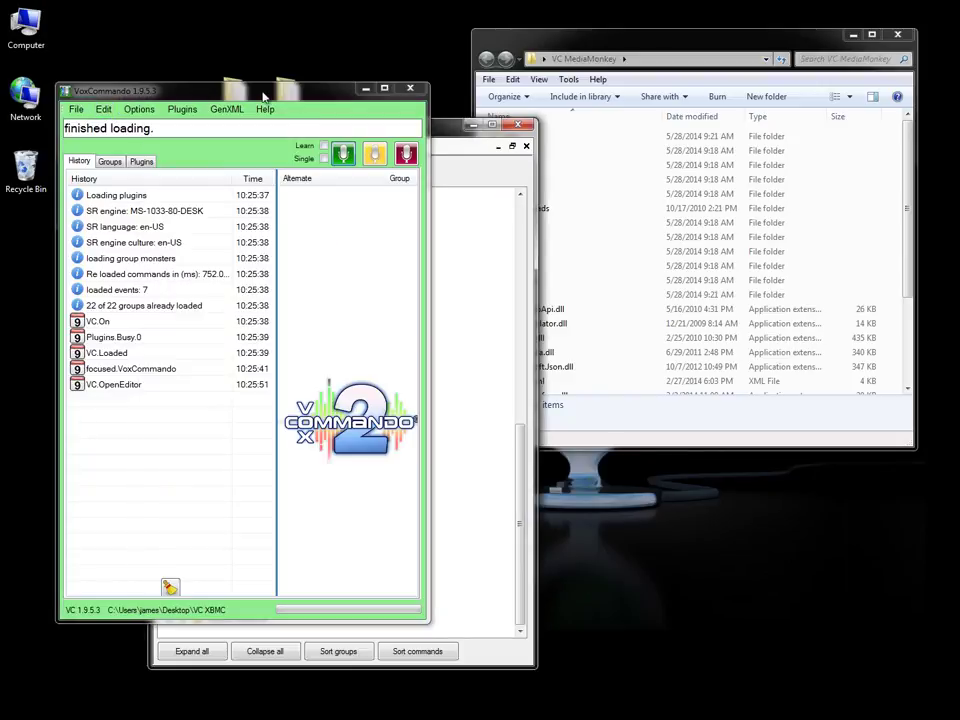
left_click(446, 133)
left_click_drag(427, 133, 382, 123)
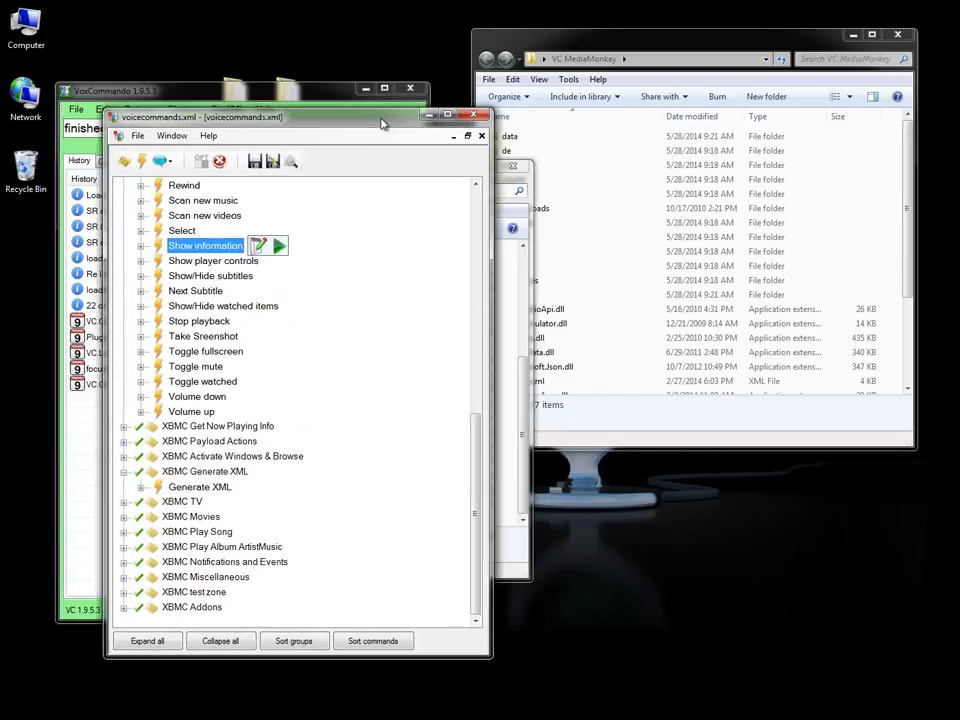
left_click(230, 648)
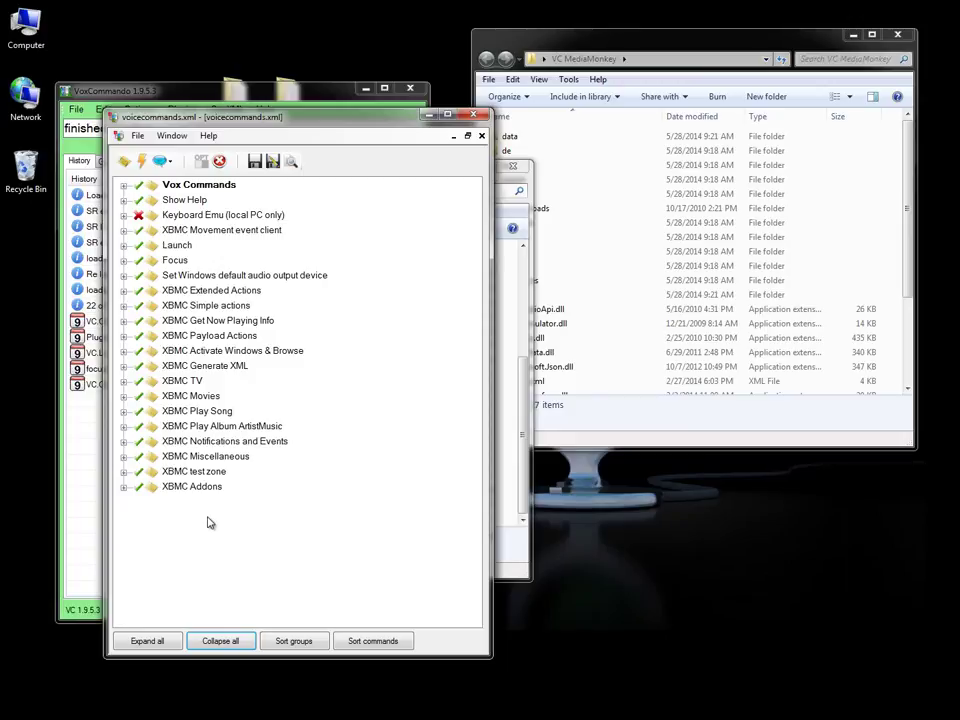
Select the voicecommands.xml file in the VC MediaMonkey folder
left_click(568, 272)
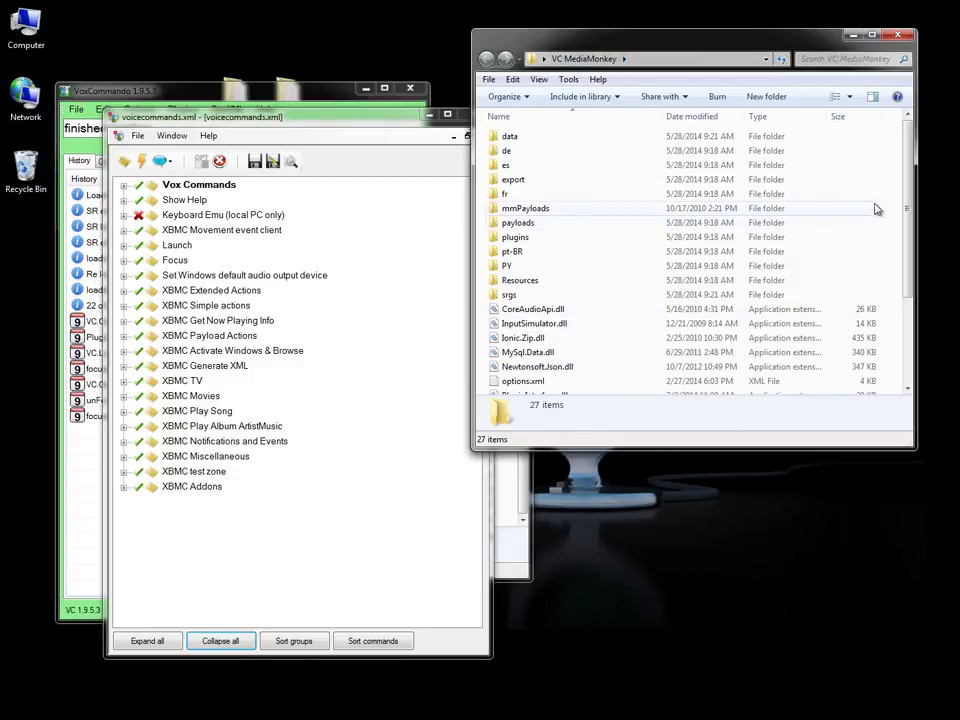
scroll(636, 219, "down", 3)
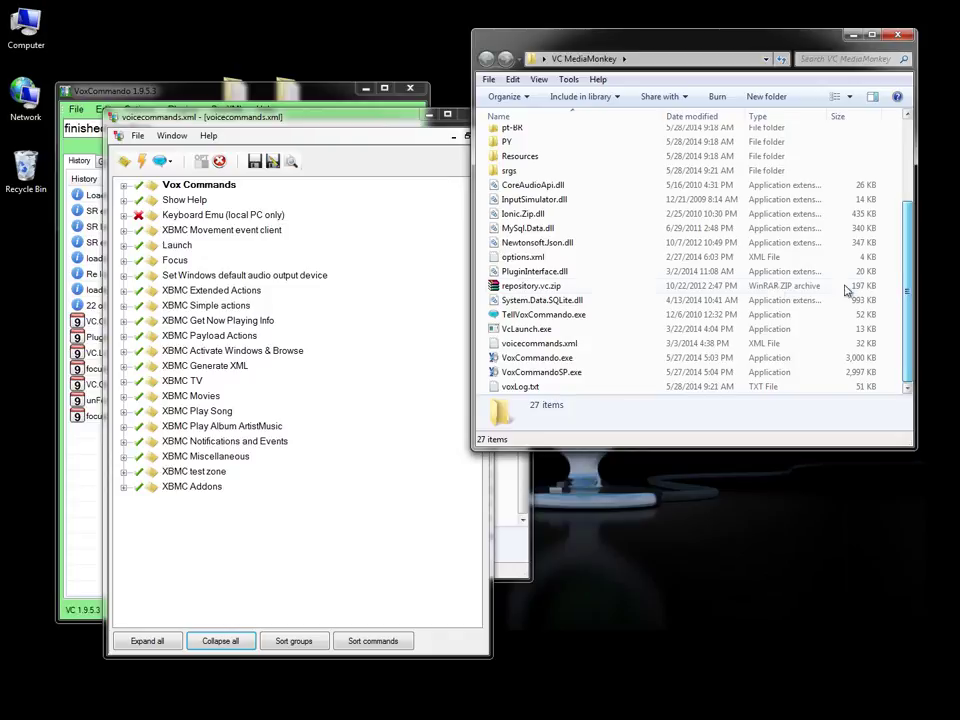
left_click(546, 343)
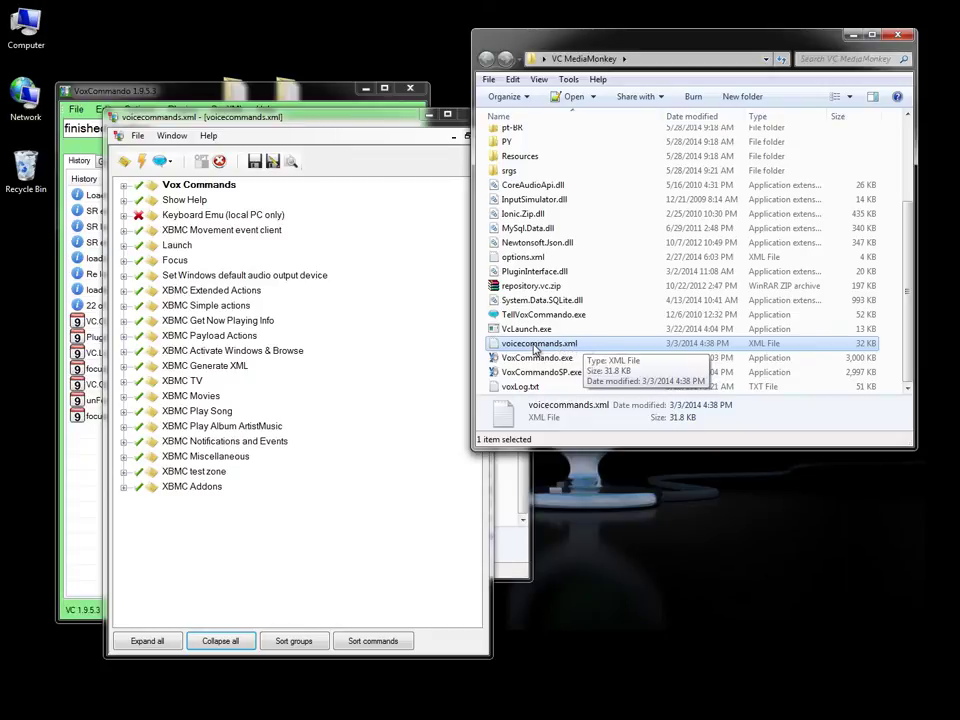
left_click_drag(536, 348, 408, 513)
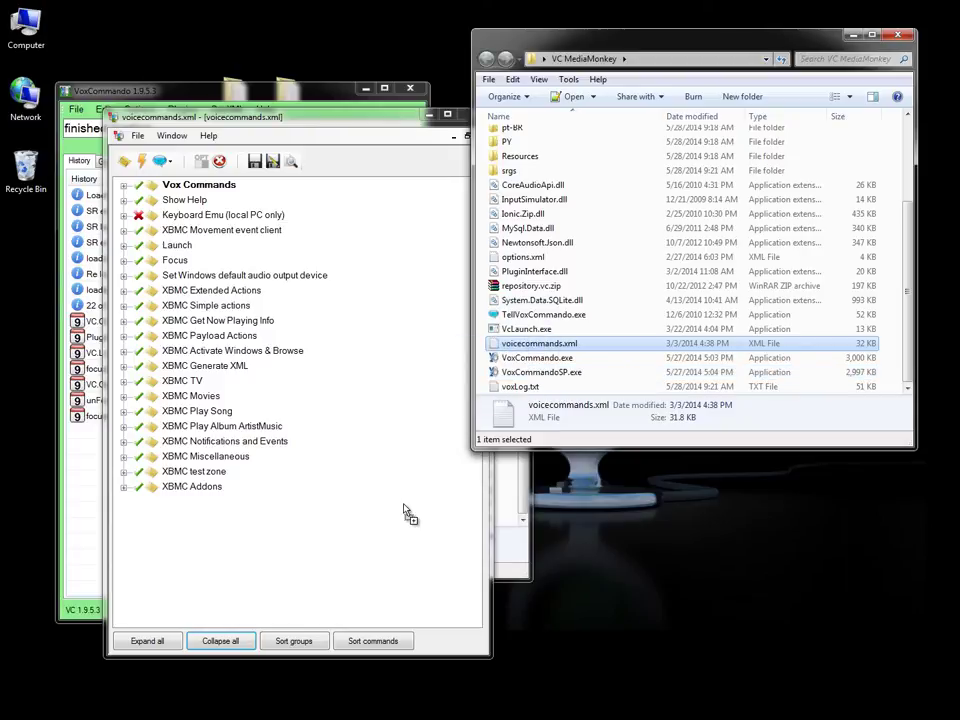
left_click_drag(403, 504, 341, 521)
left_click_drag(343, 530, 534, 348)
Restore the XBMC command tree to a floating window inside the editor, leaving empty workspace around it
left_click(395, 121)
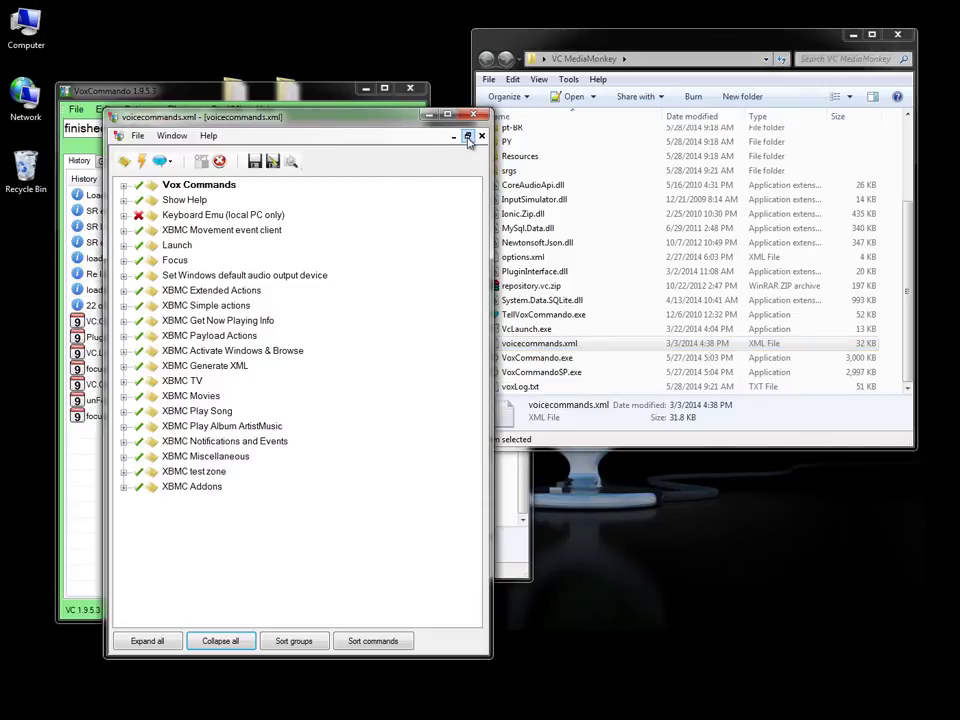
left_click_drag(178, 126, 153, 127)
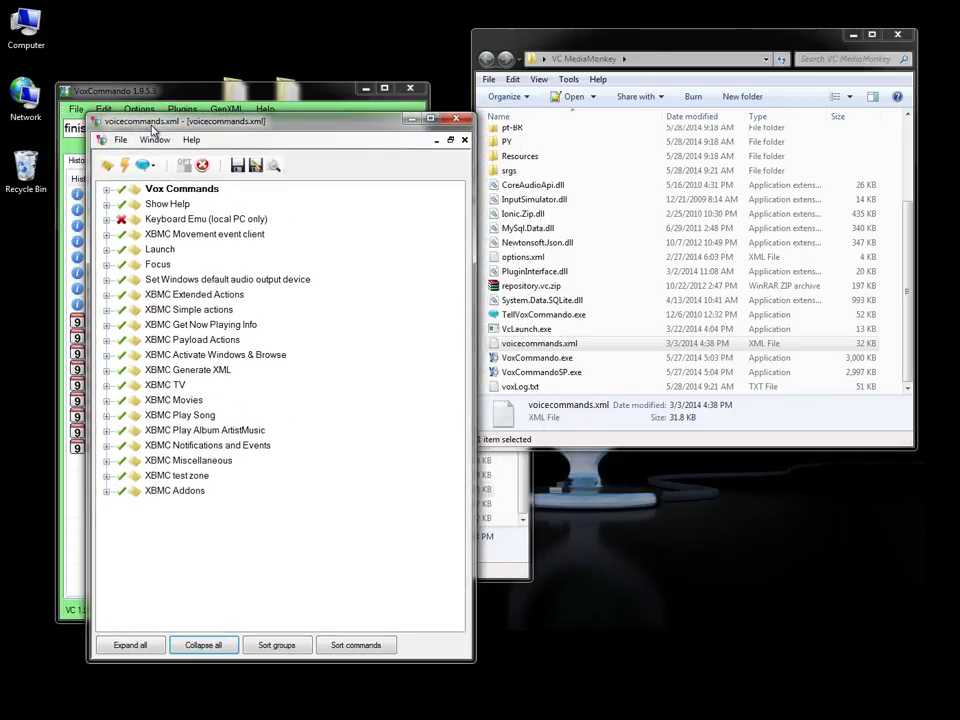
left_click(451, 141)
mouse_move(274, 161)
left_mouse_down()
mouse_move(383, 208)
mouse_move(266, 283)
mouse_move(250, 323)
mouse_move(281, 178)
left_mouse_up()
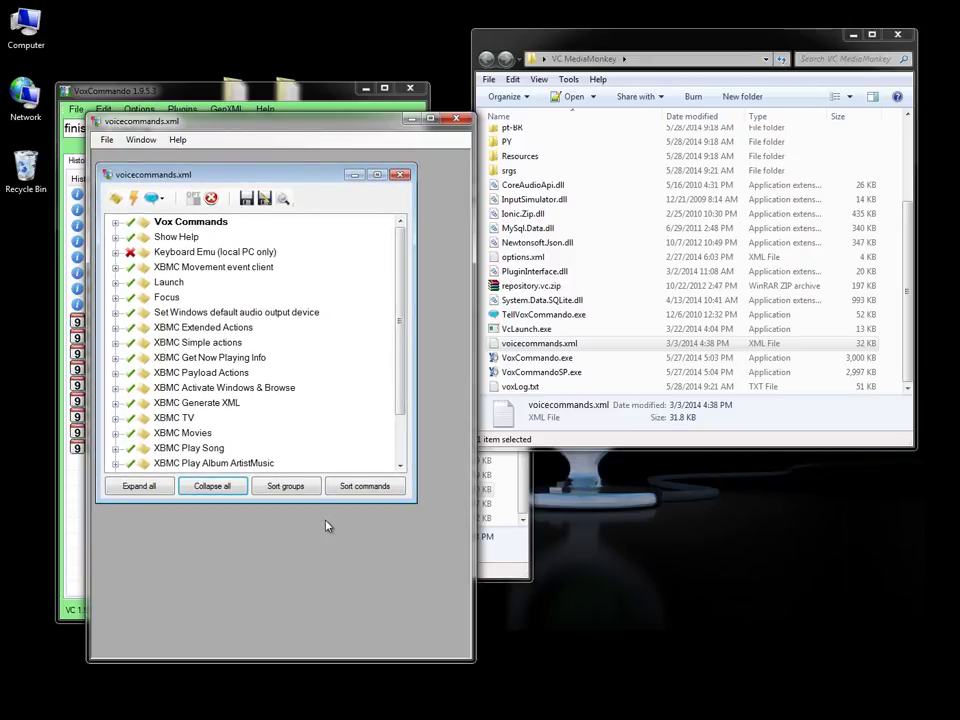
left_click(377, 175)
left_click(452, 144)
left_click_drag(284, 122, 282, 171)
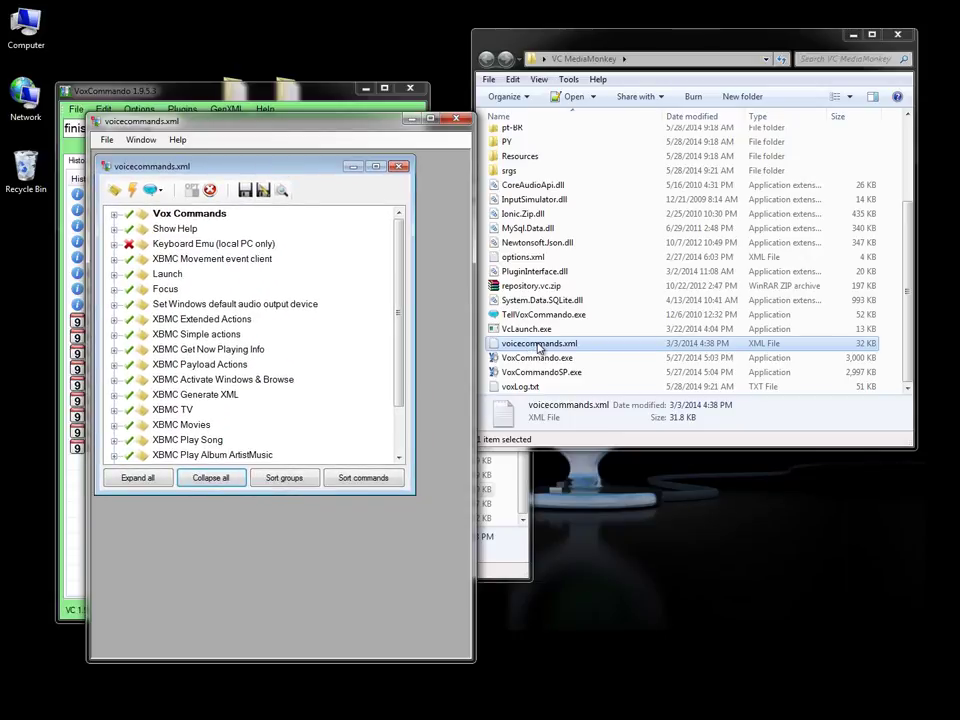
Open the VC MediaMonkey folder's voicecommands.xml as a second tree in the editor and collapse all its groups
left_click_drag(540, 347, 370, 567)
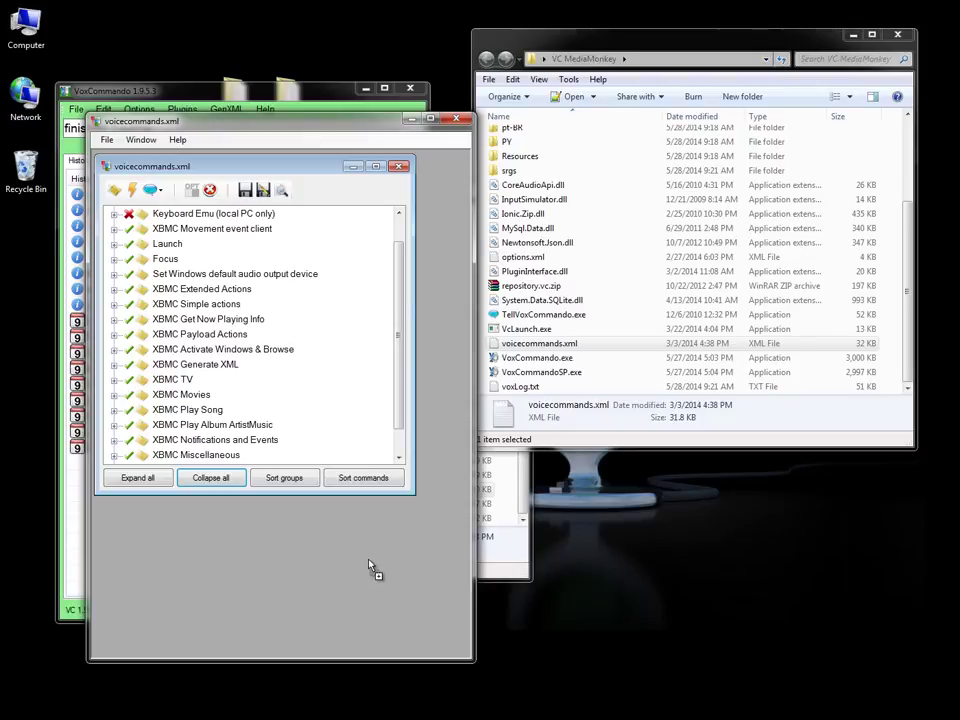
left_click_drag(370, 567, 371, 562)
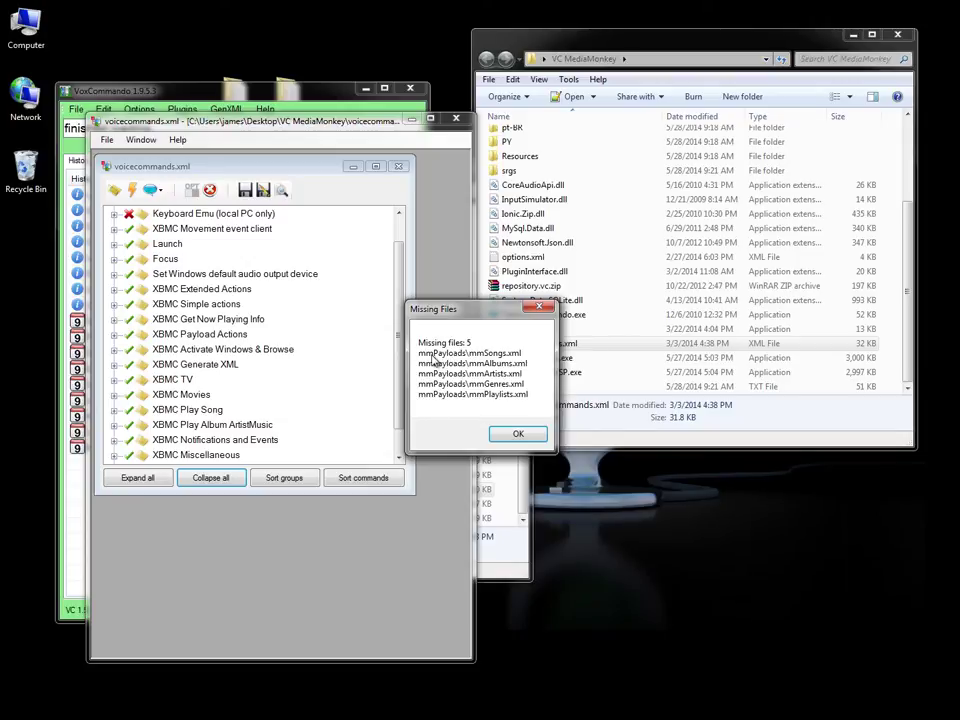
left_click(518, 436)
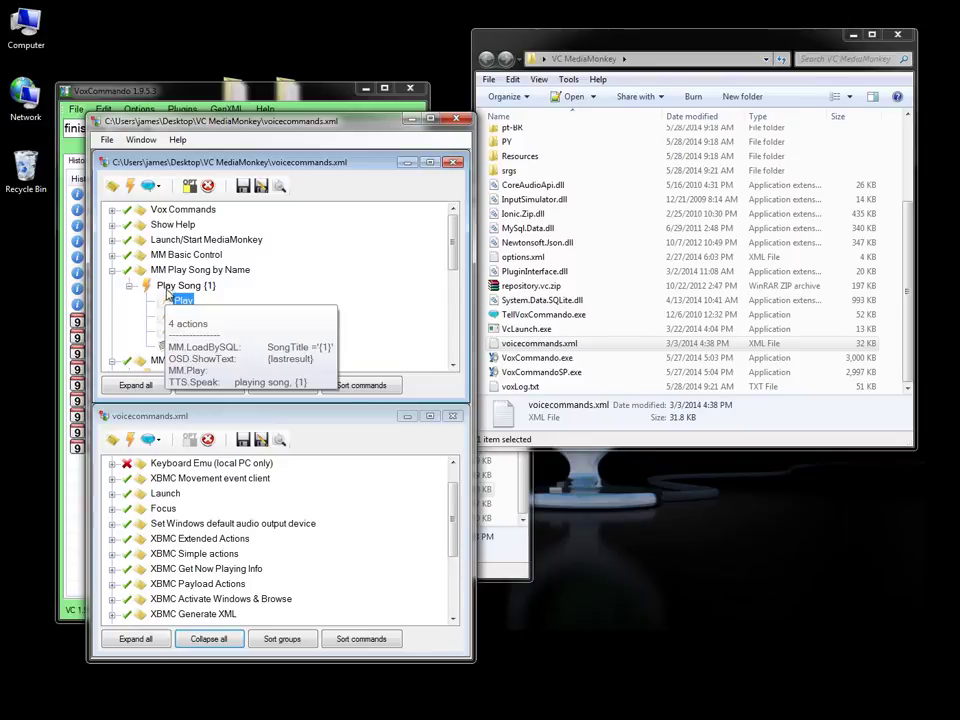
left_click_drag(453, 254, 453, 295)
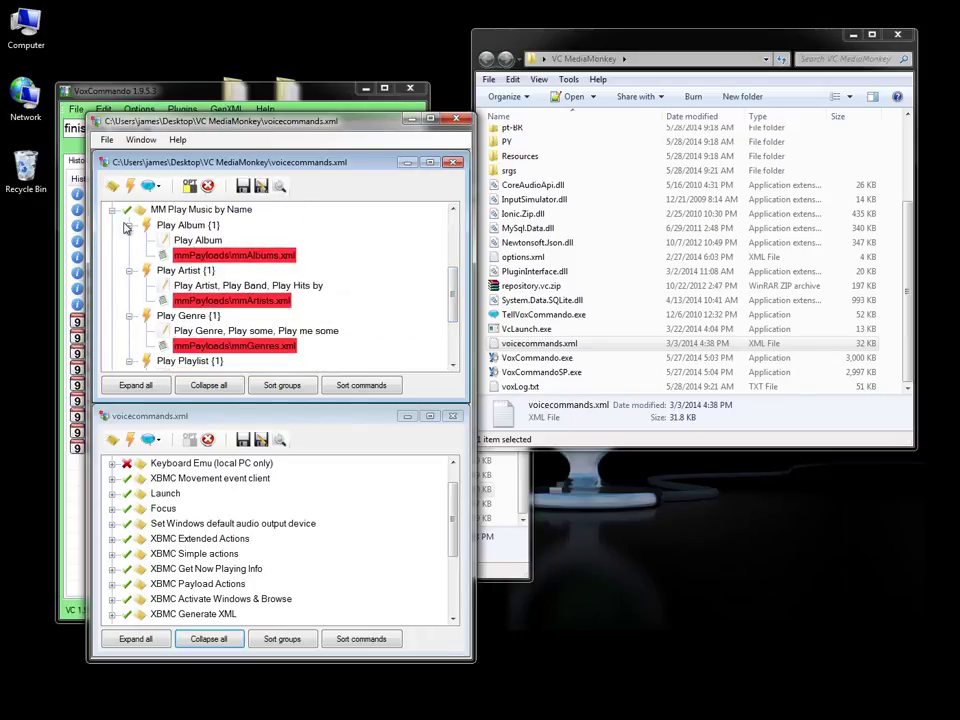
left_click(212, 386)
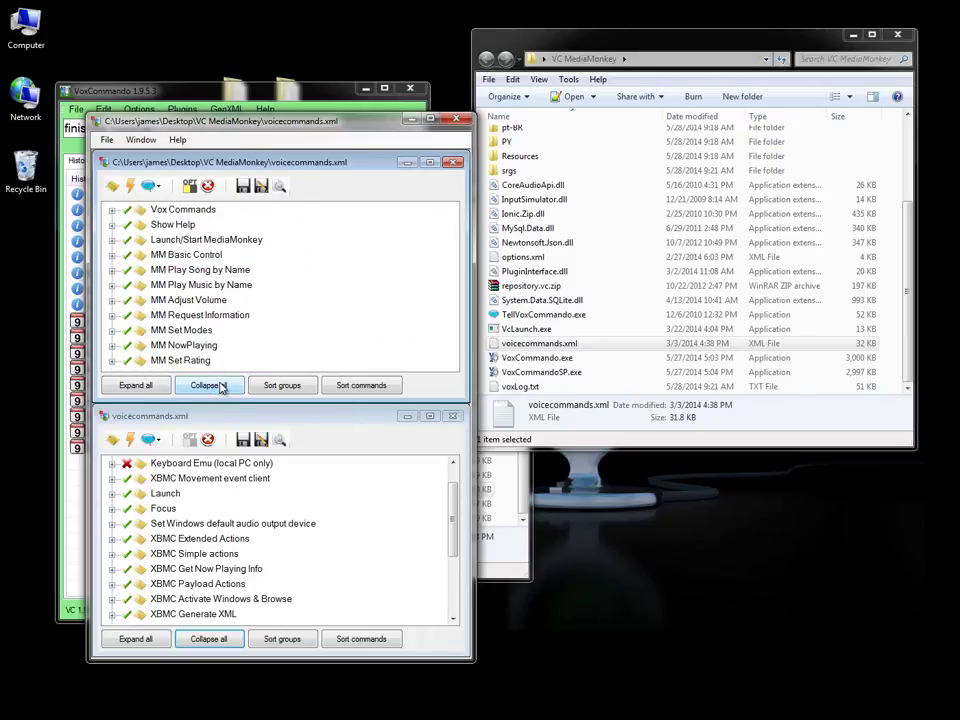
Widen the editor window and tile the two command trees vertically, with the XBMC tree first
left_click_drag(473, 274, 817, 290)
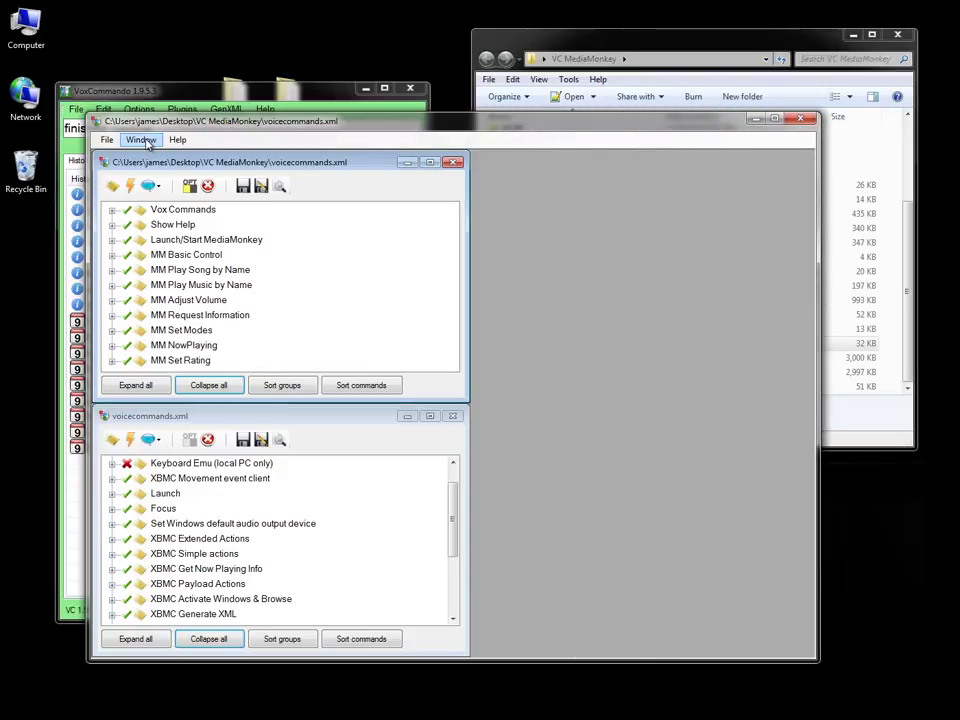
left_click(162, 410)
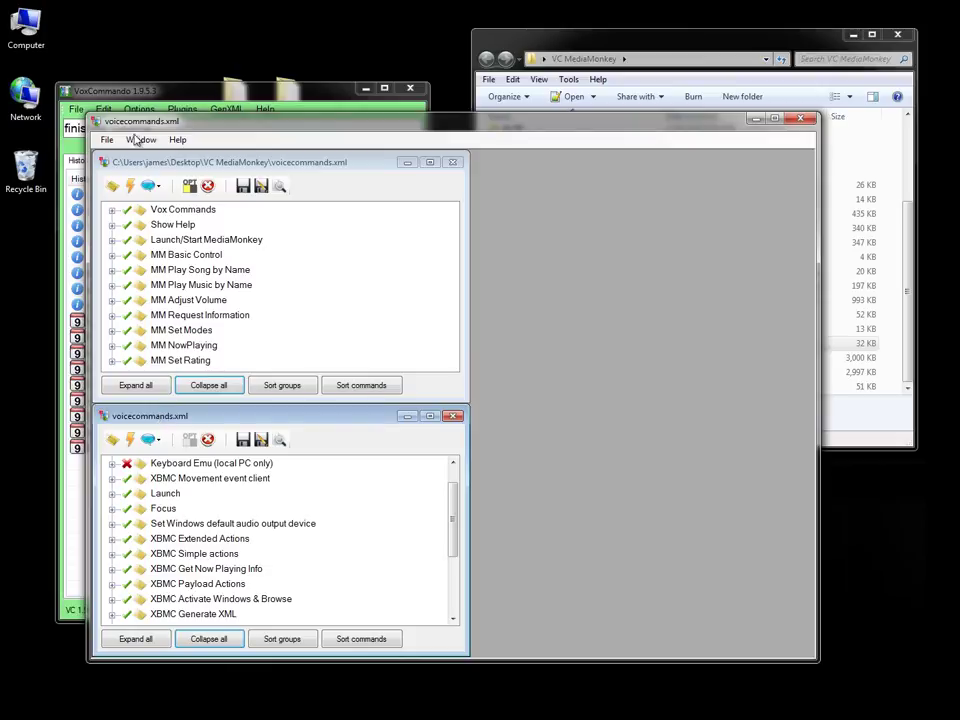
left_click(141, 140)
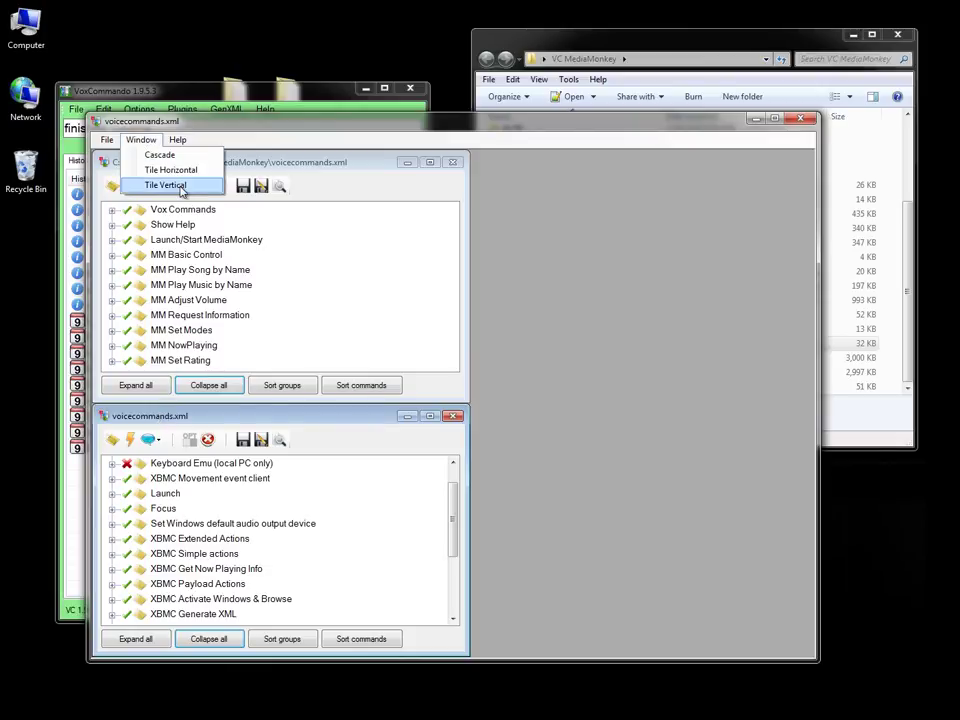
left_click(165, 185)
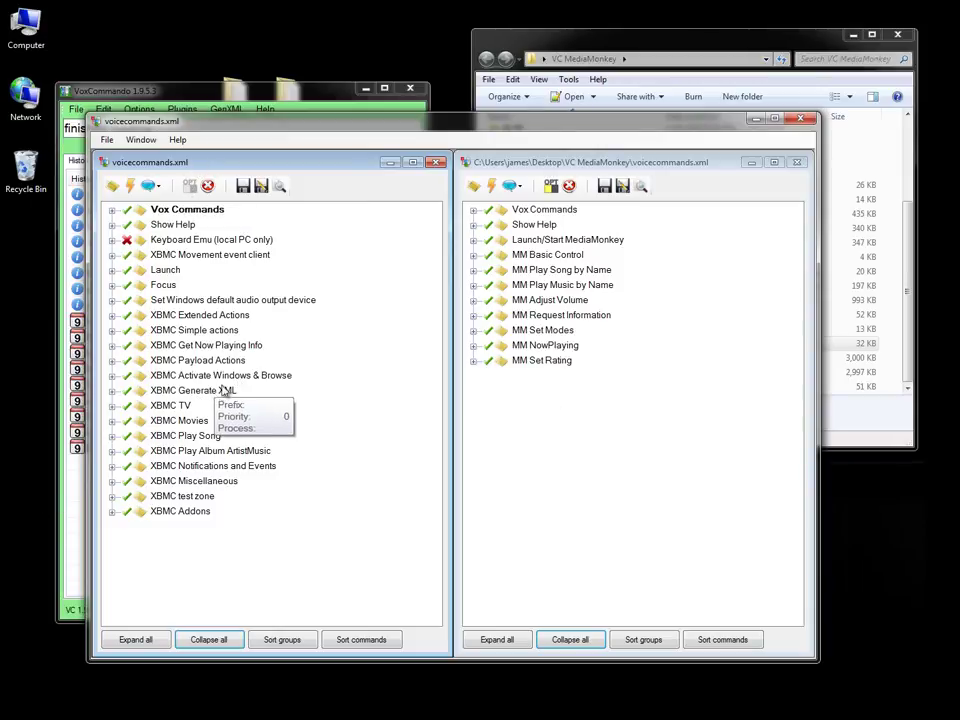
Delete the duplicate Vox Commands and Show Help groups from the MediaMonkey command tree
left_click(546, 213)
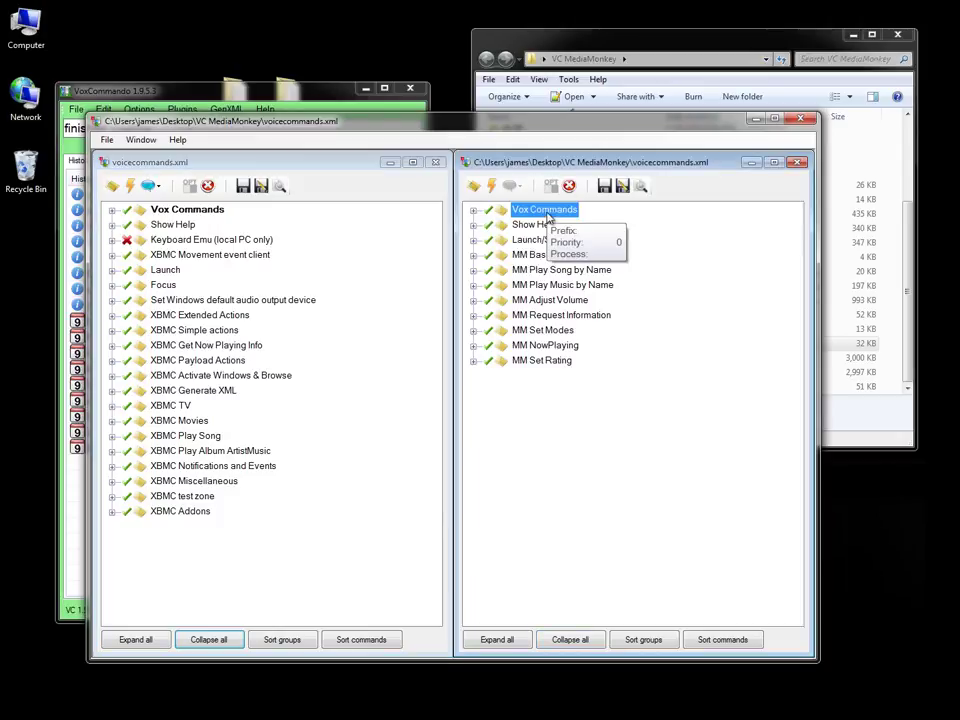
left_click(555, 224)
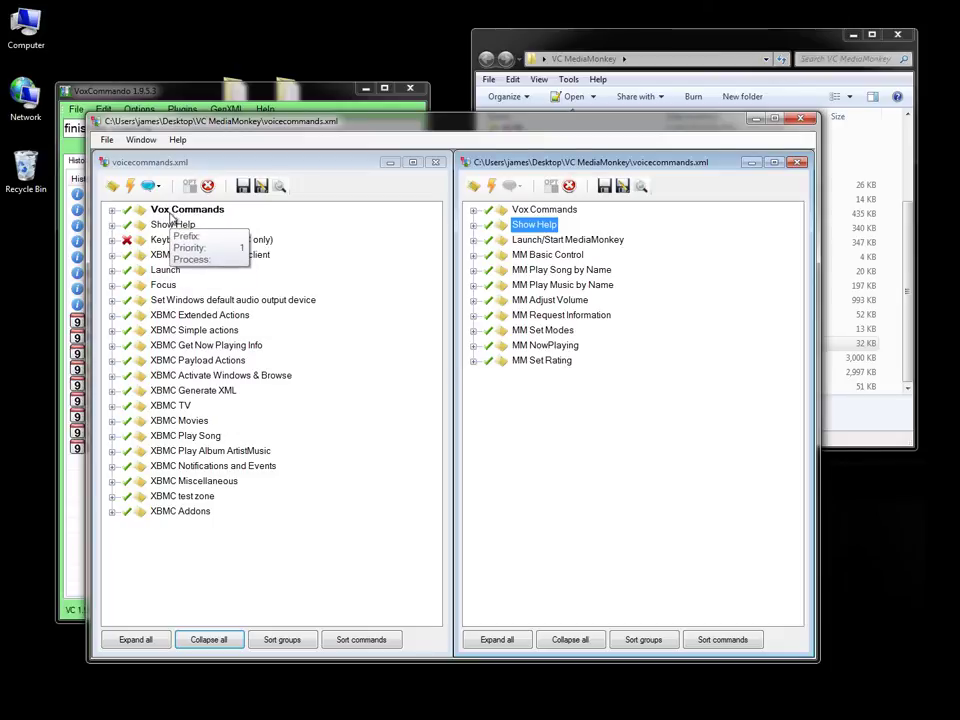
left_click(550, 210)
left_click(569, 187)
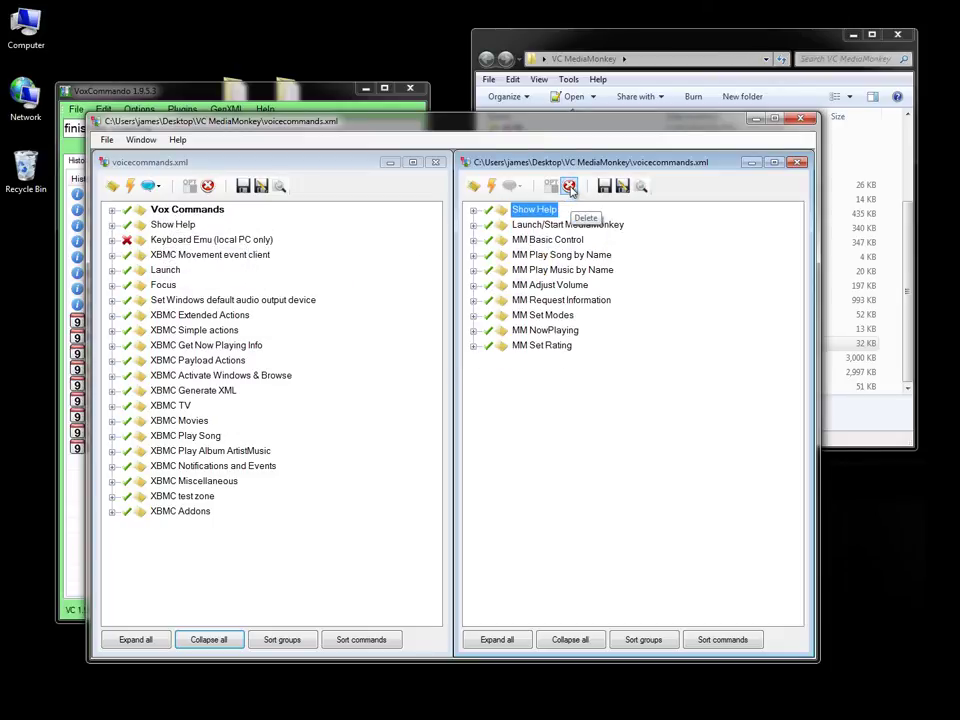
left_click(569, 187)
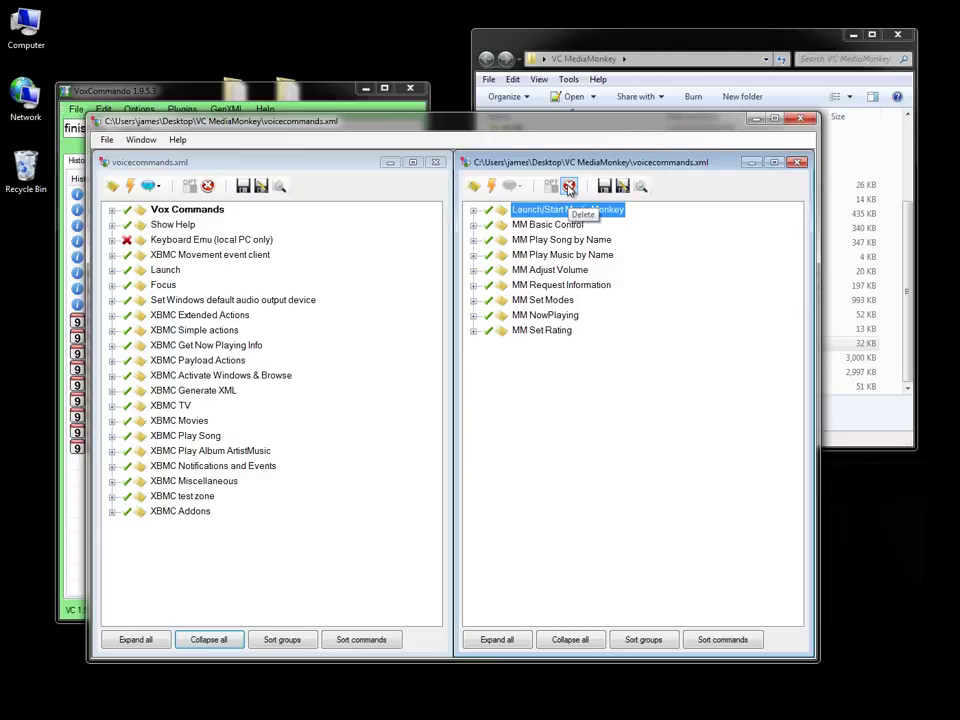
Move the Launch media monkey command from the MediaMonkey tree into the XBMC tree's Launch group, then collapse that group
left_click(474, 210)
mouse_move(532, 228)
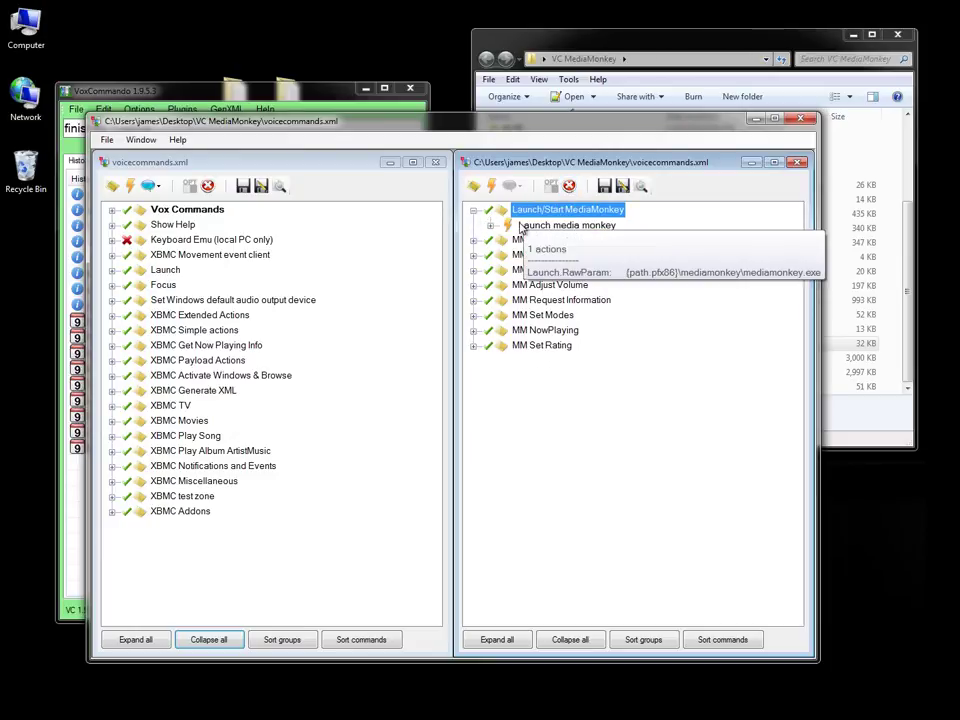
left_click(112, 270)
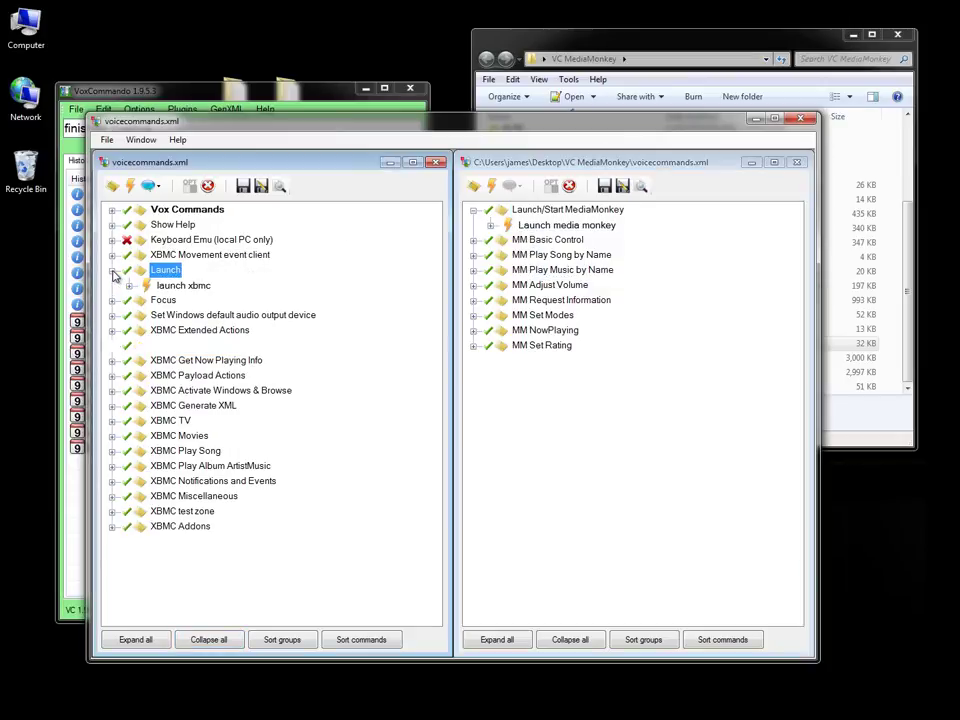
left_click(511, 228)
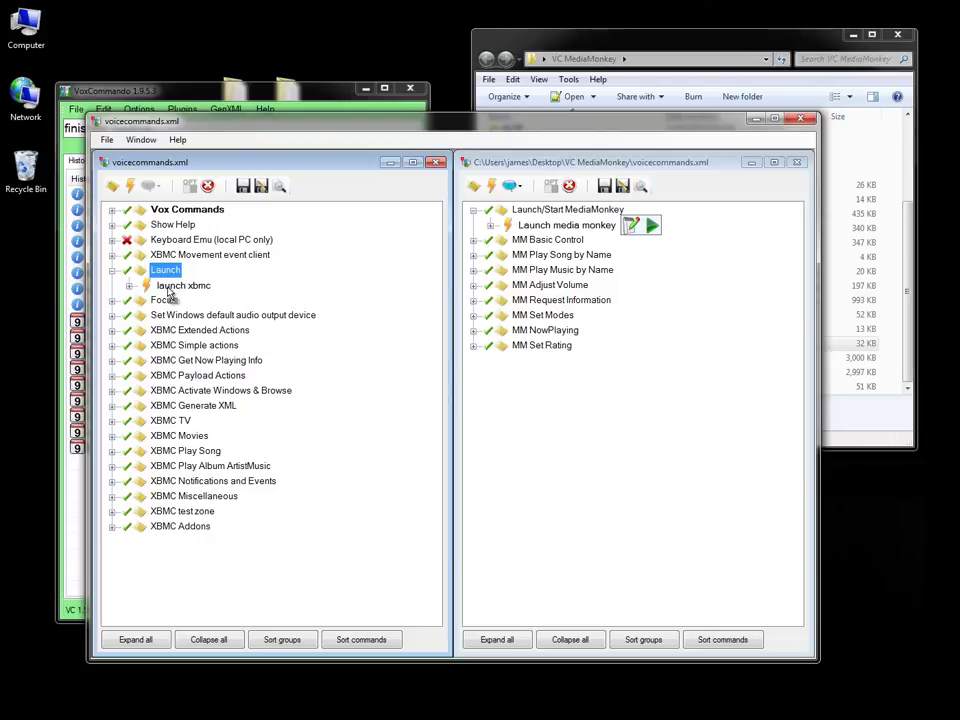
left_click_drag(168, 288, 168, 291)
left_click(113, 271)
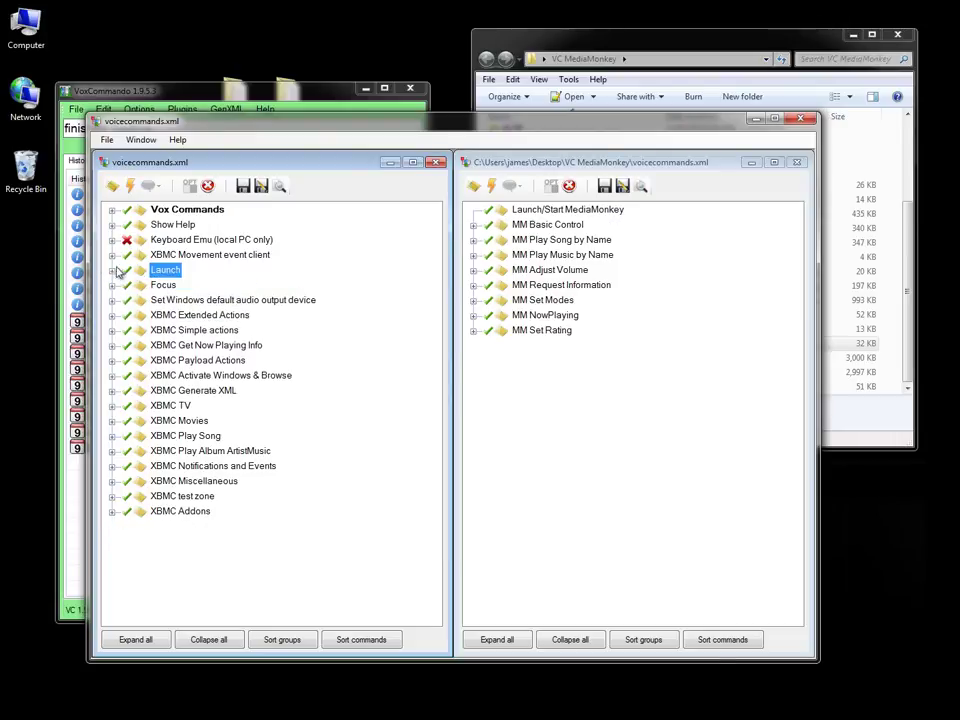
Delete the emptied Launch/Start MediaMonkey group and expand the MM Basic Control group to view its commands
left_click(545, 210)
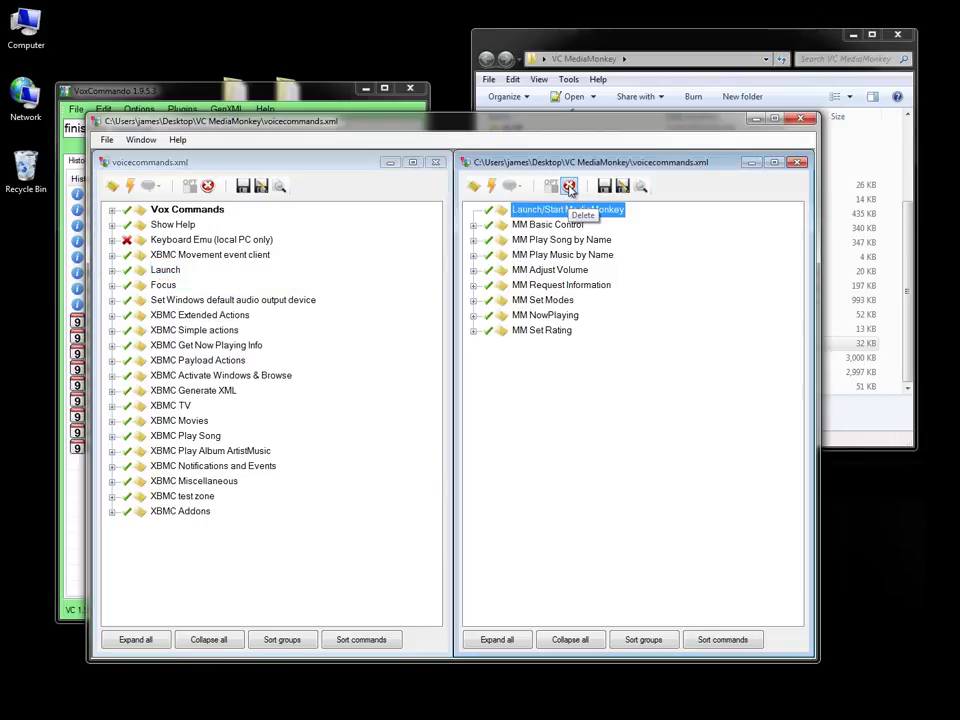
left_click(569, 188)
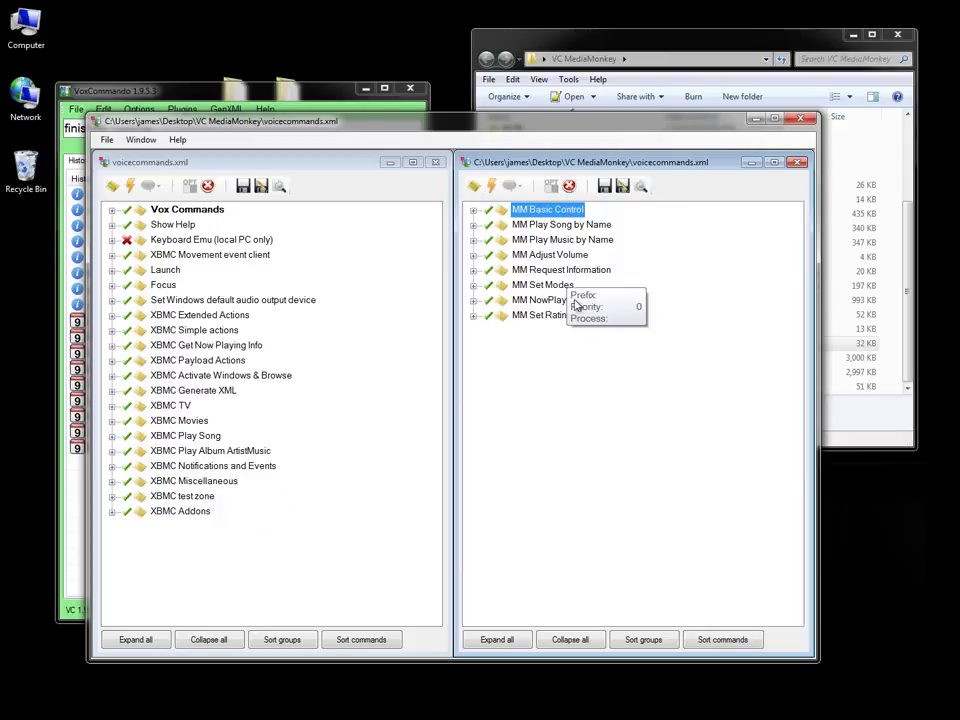
left_click(474, 212)
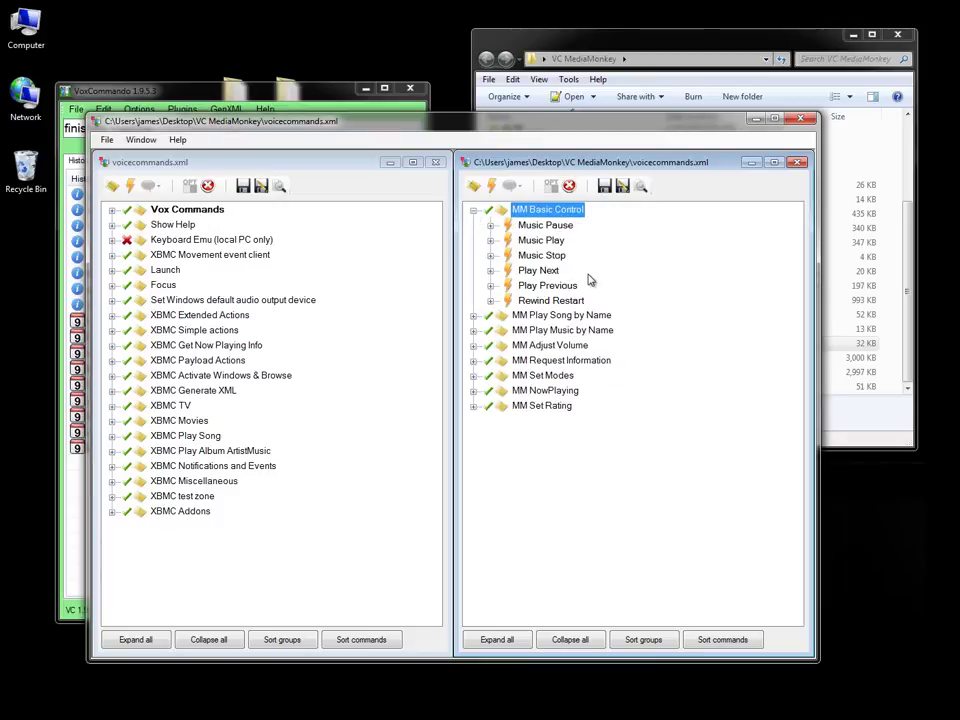
Collapse the MM Basic Control group and examine the xbmcSongs.xml payload list used by the Play Song command in the XBMC Play Song group
left_click(474, 211)
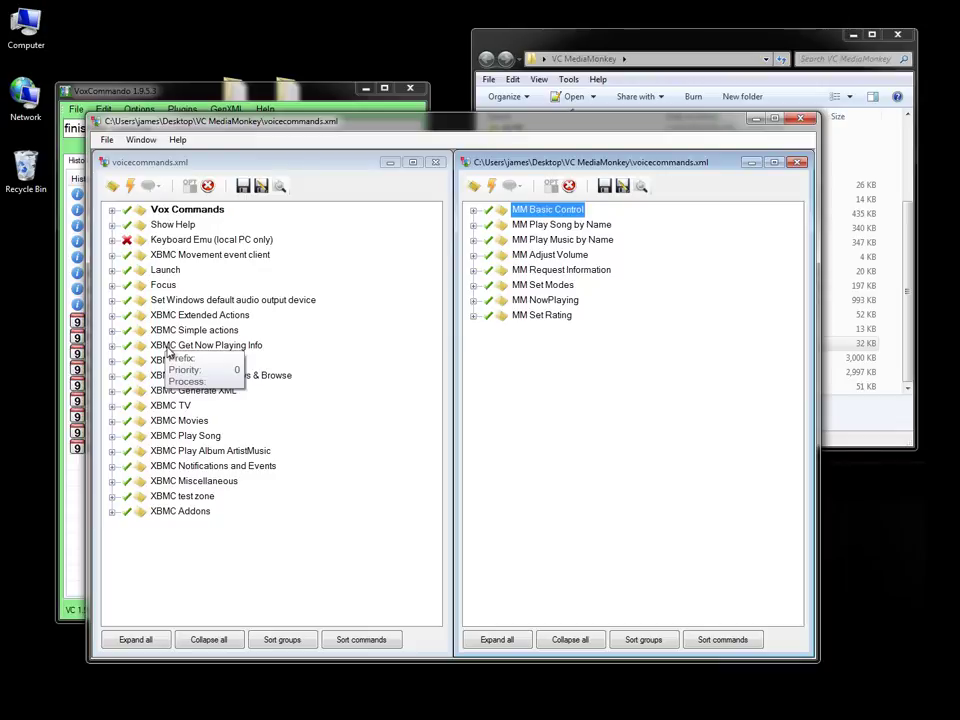
left_click(178, 436)
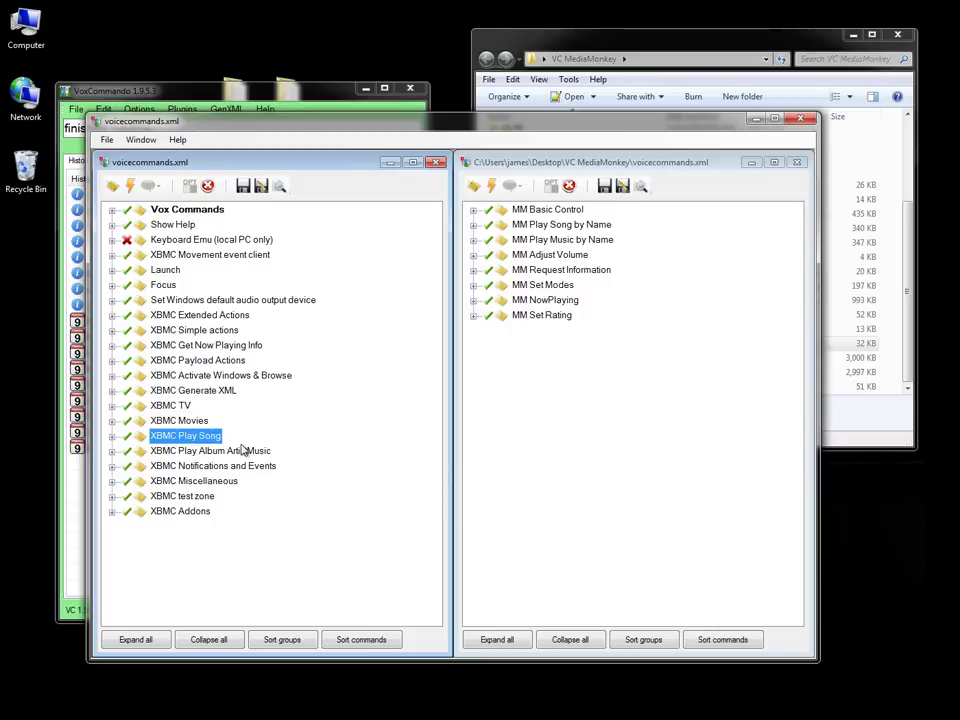
left_click(112, 436)
left_click(130, 453)
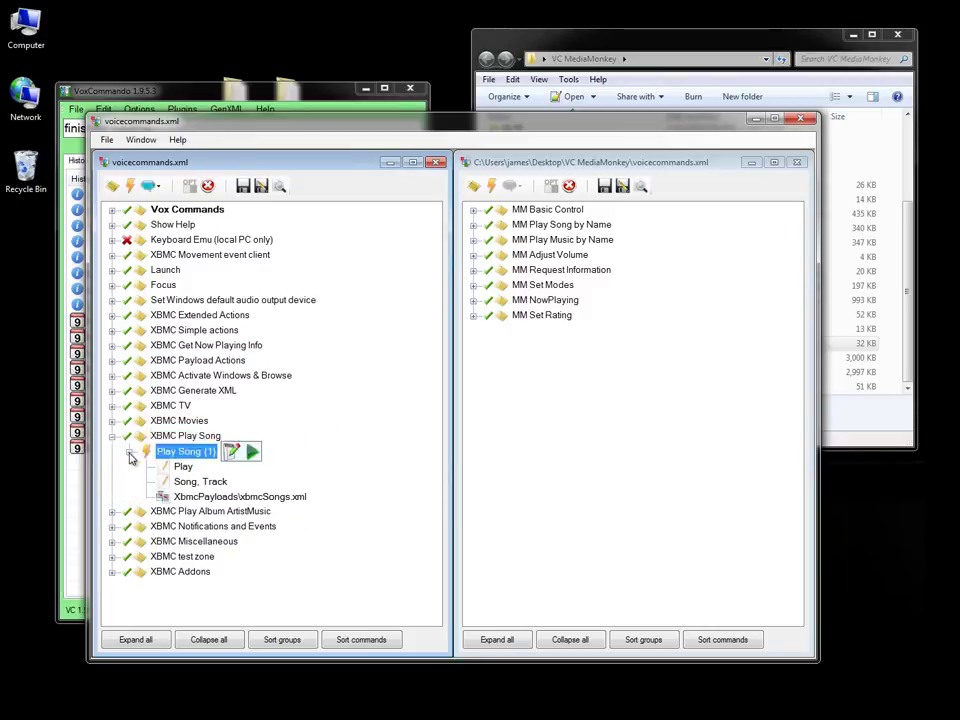
double_click(200, 497)
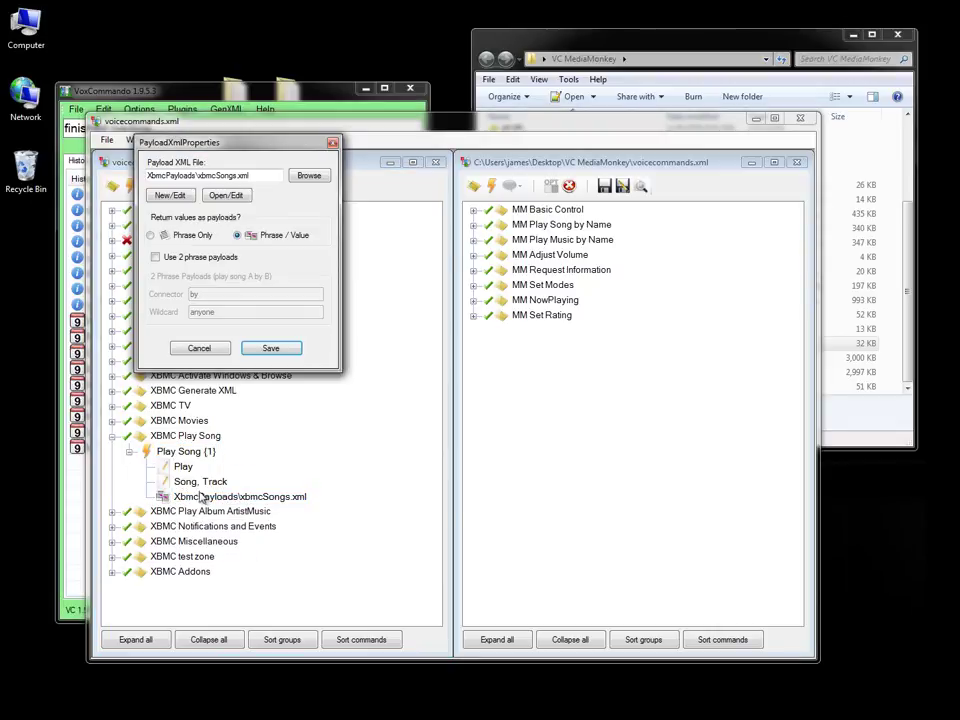
left_click(236, 196)
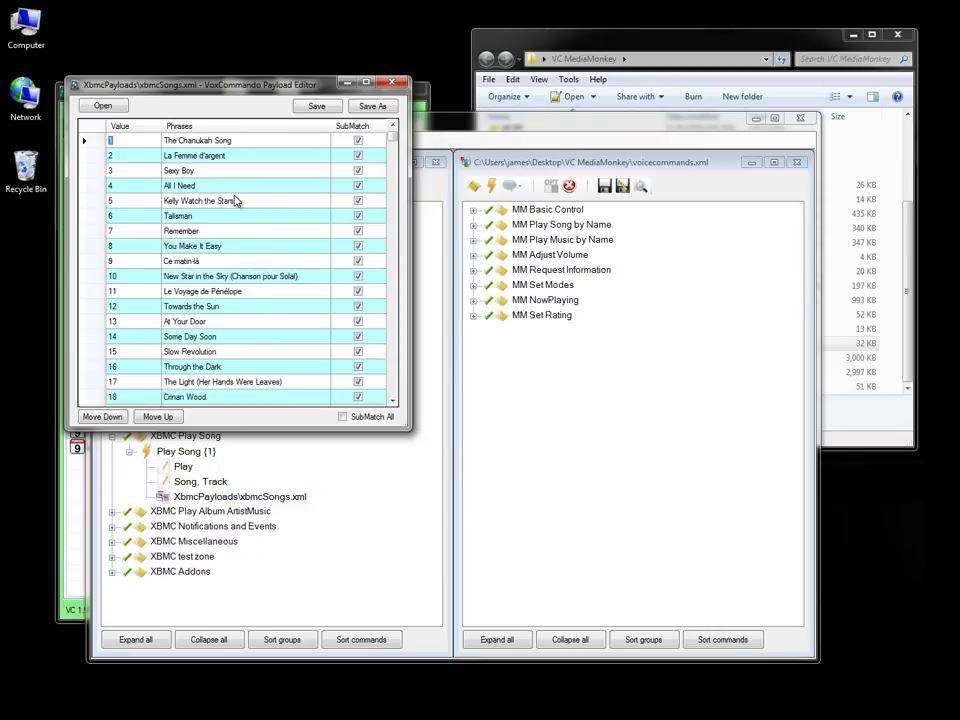
left_click_drag(396, 148, 397, 388)
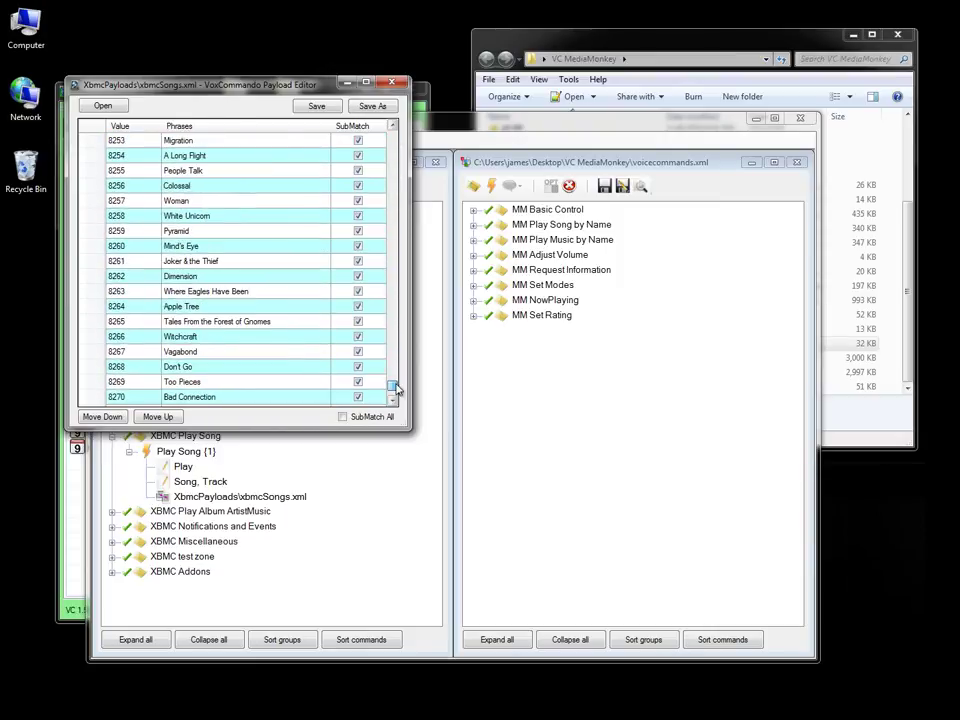
left_click(387, 85)
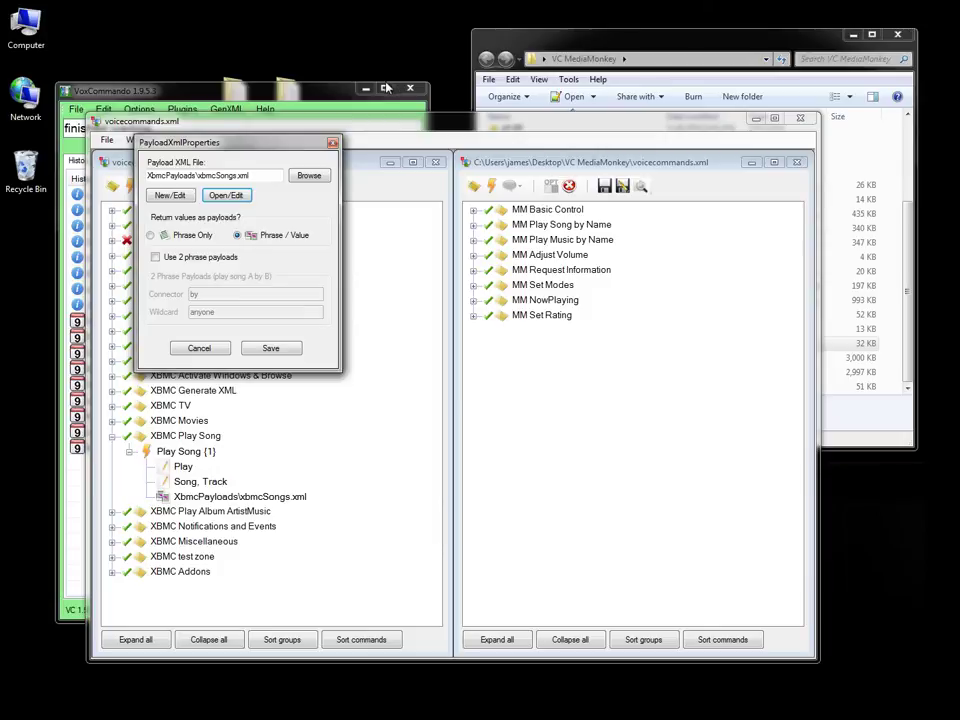
left_click(334, 145)
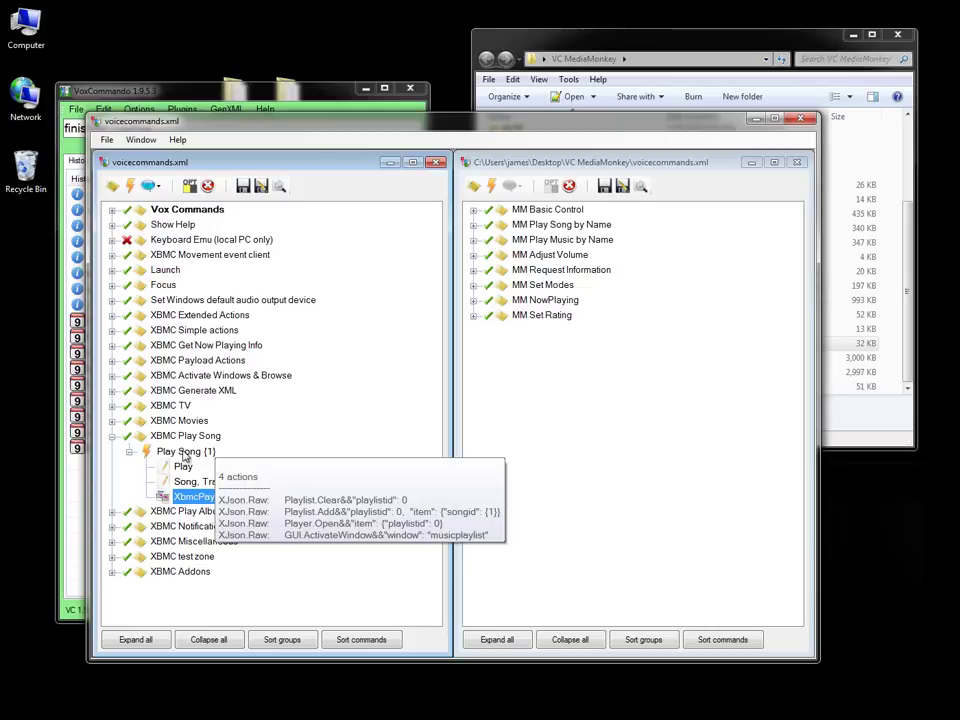
Review the actions of the XBMC Play Song command, and collapse the command and its group
mouse_move(178, 459)
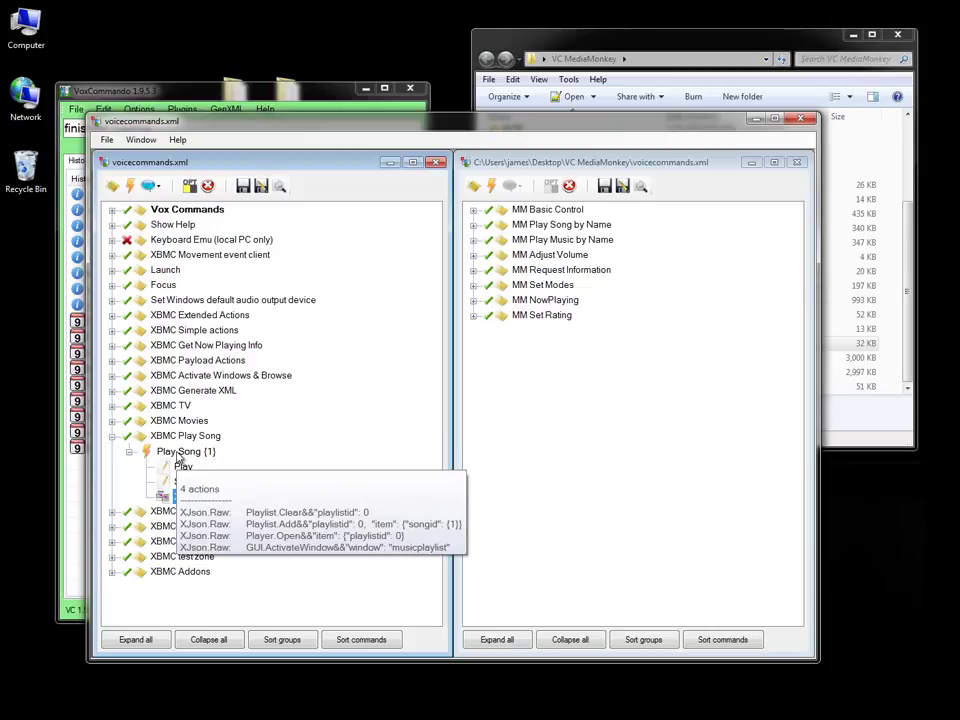
mouse_move(540, 318)
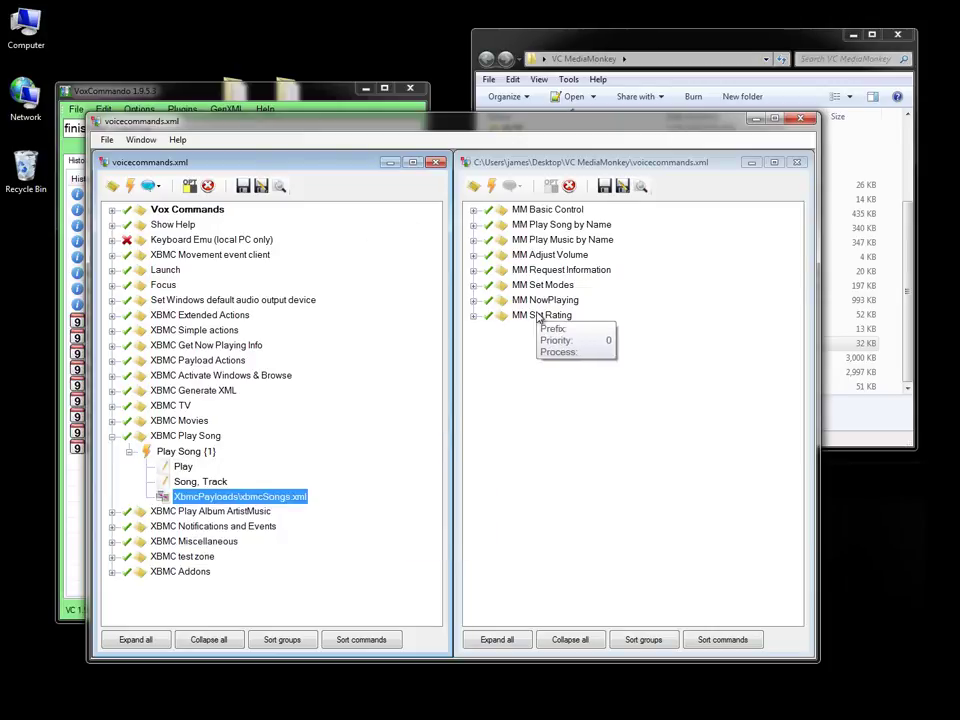
mouse_move(557, 229)
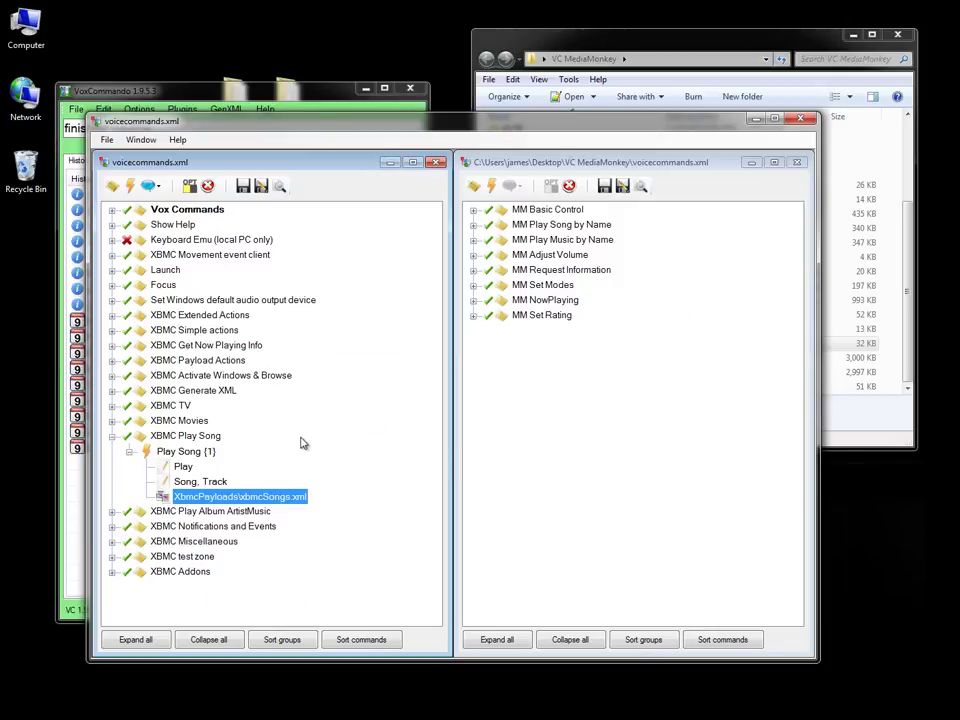
left_click(130, 452)
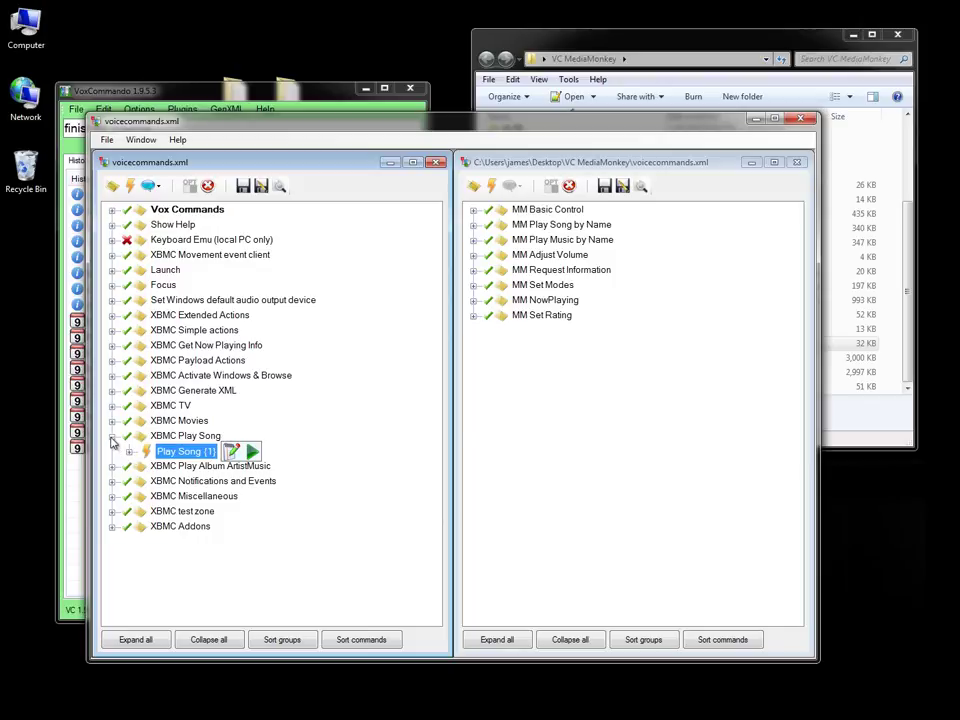
left_click(112, 436)
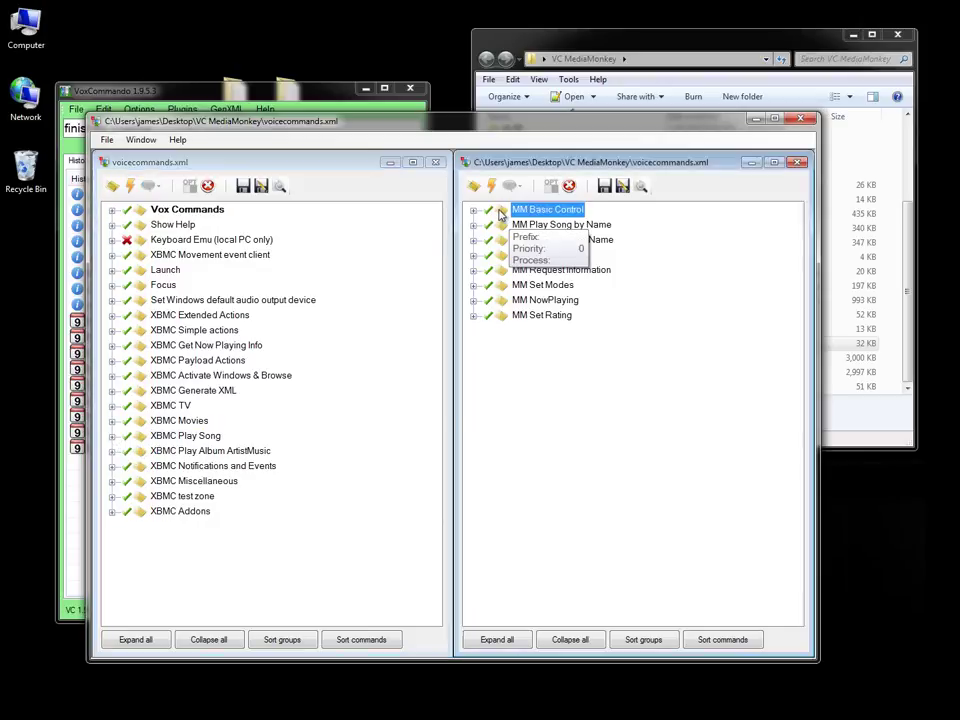
Move all the MM groups, from MM Basic Control through MM Set Rating, to the end of the XBMC command tree, keeping them collapsed
left_click_drag(547, 209, 186, 526)
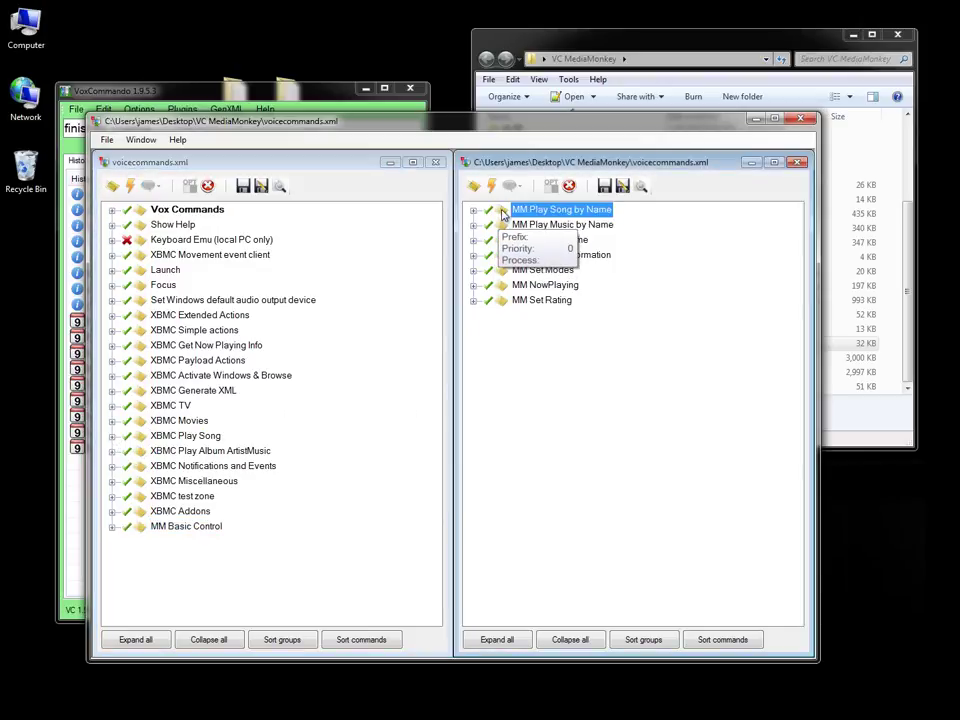
left_click_drag(561, 209, 178, 566)
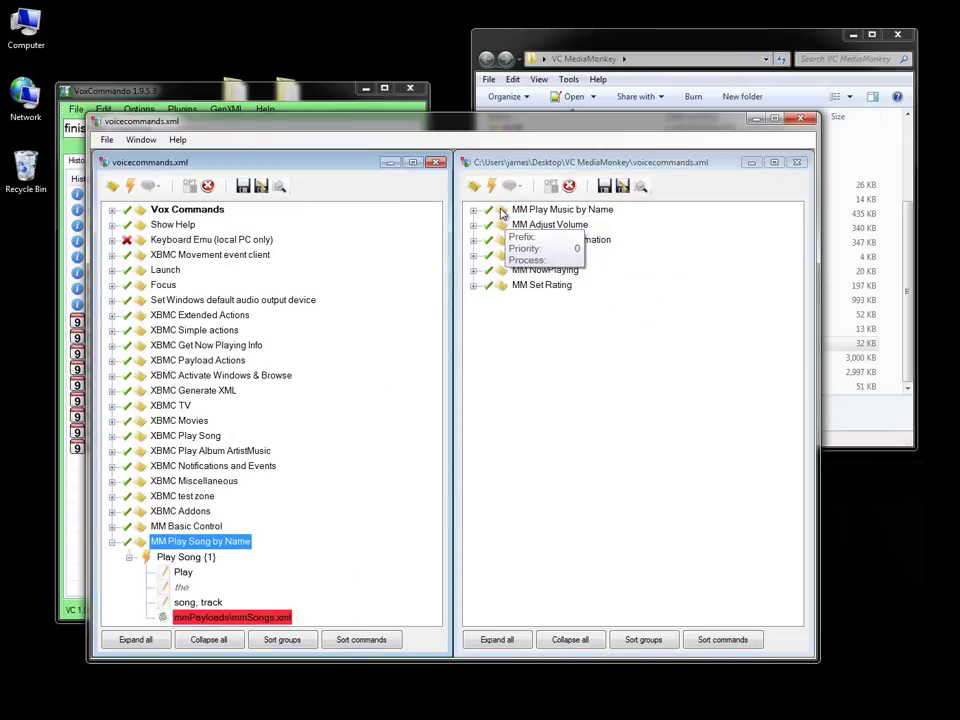
left_click(112, 541)
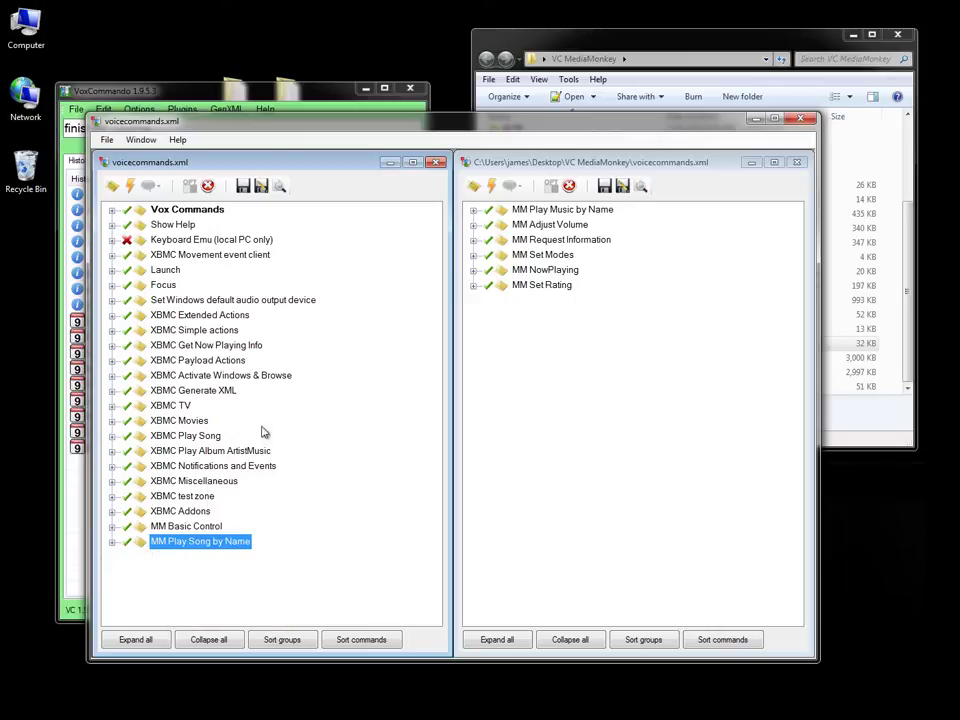
left_click_drag(500, 222, 189, 528)
left_click(112, 436)
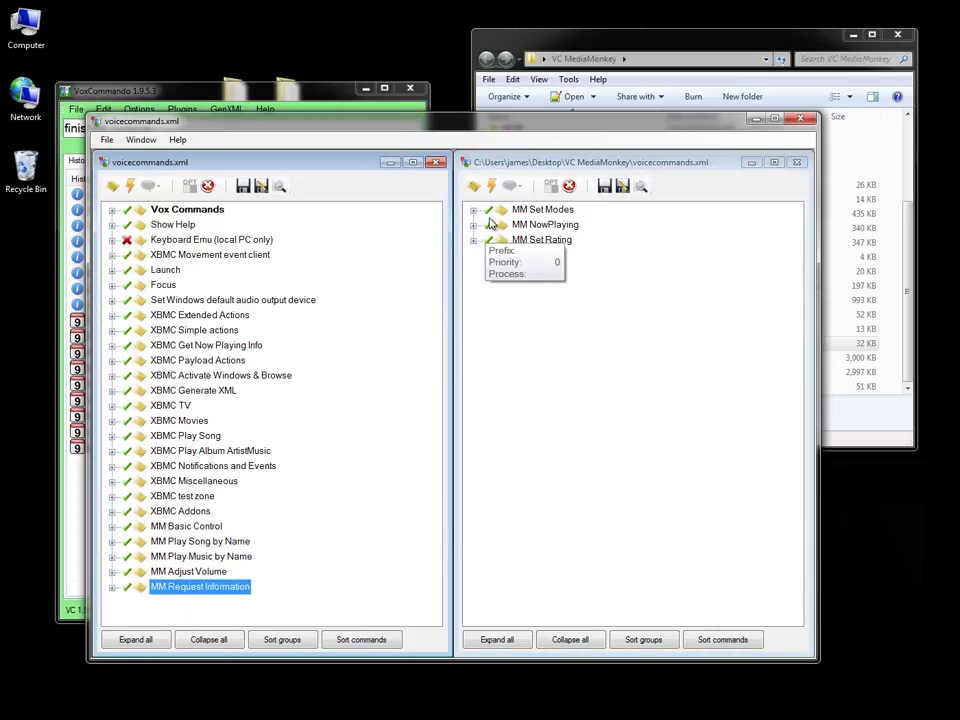
left_click(480, 257)
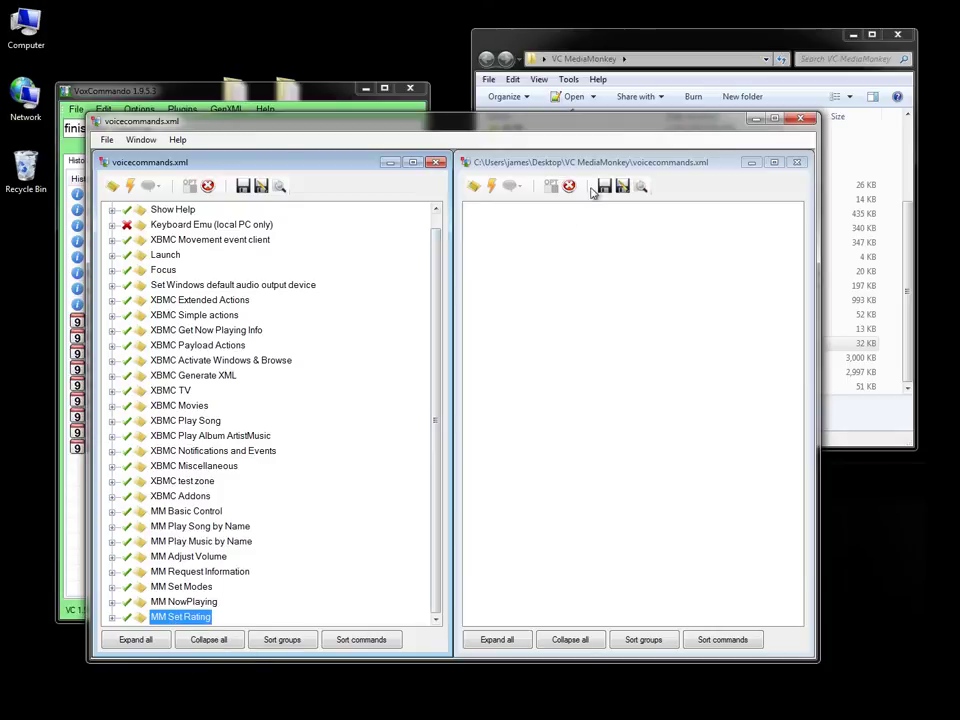
Close the emptied MediaMonkey command tree, discarding its changes, and close the VC MediaMonkey folder window
left_click(797, 163)
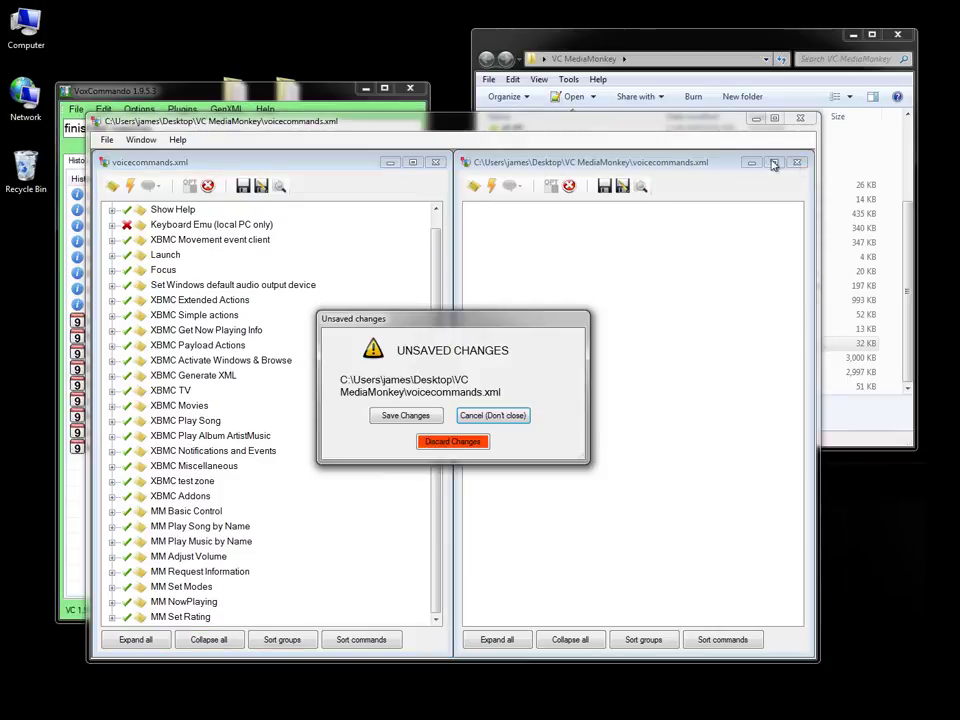
left_click(453, 442)
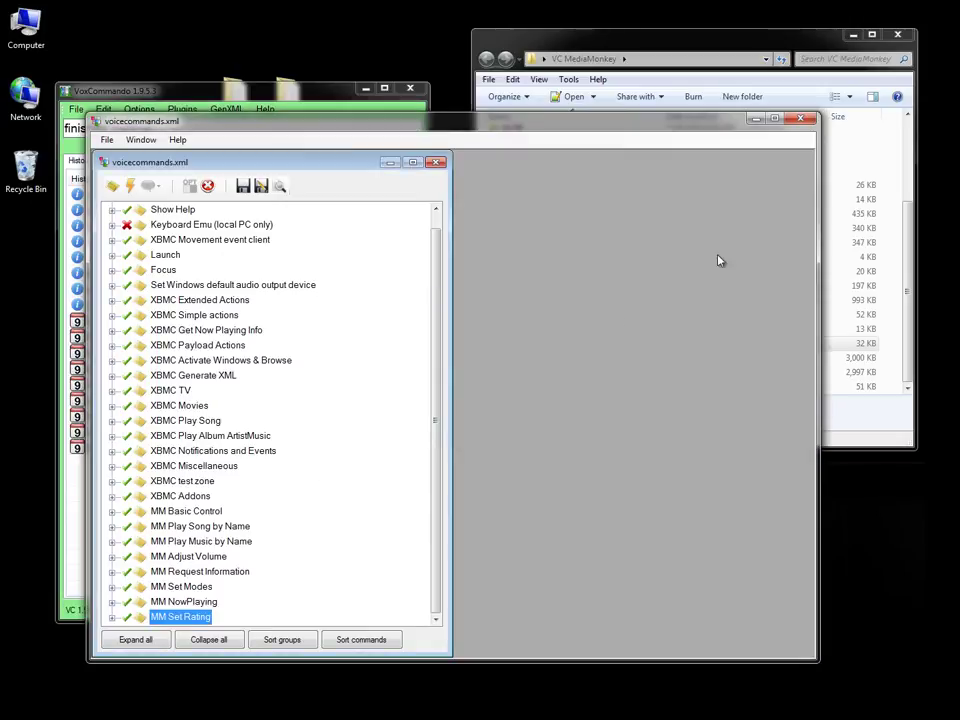
left_click(770, 58)
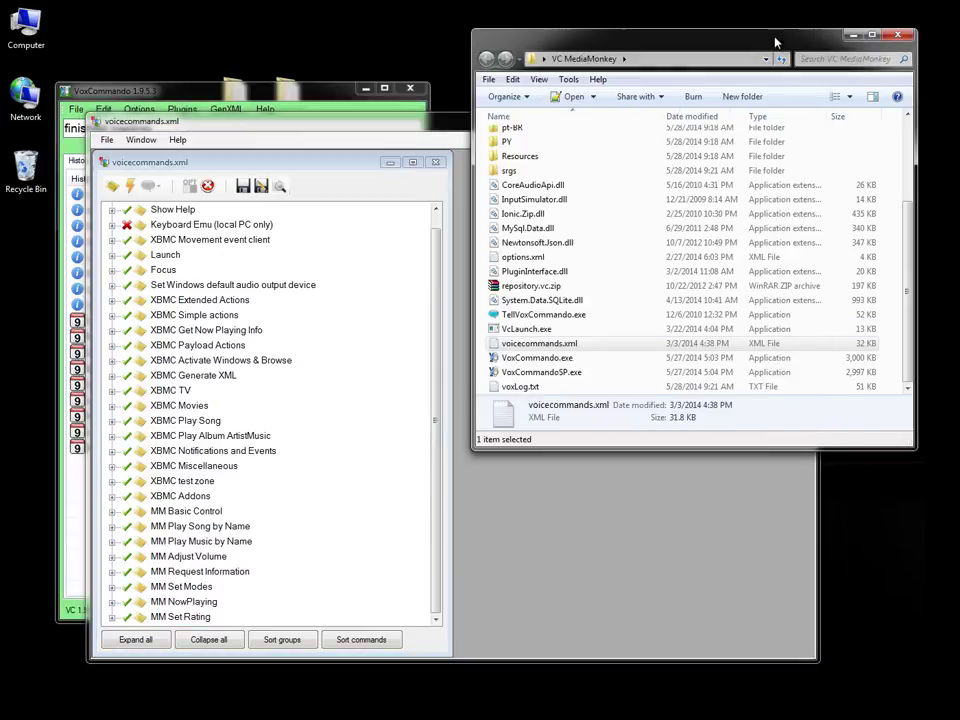
left_click(897, 37)
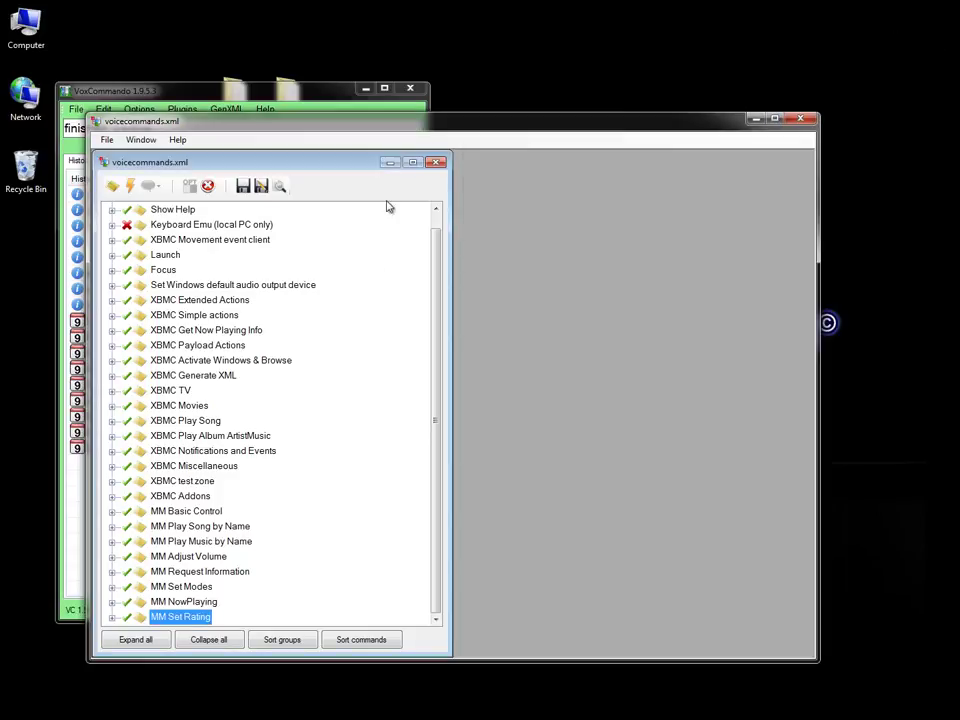
Maximize the merged command tree inside a narrower editor window, and close the editor with the merged commands saved
left_click(412, 162)
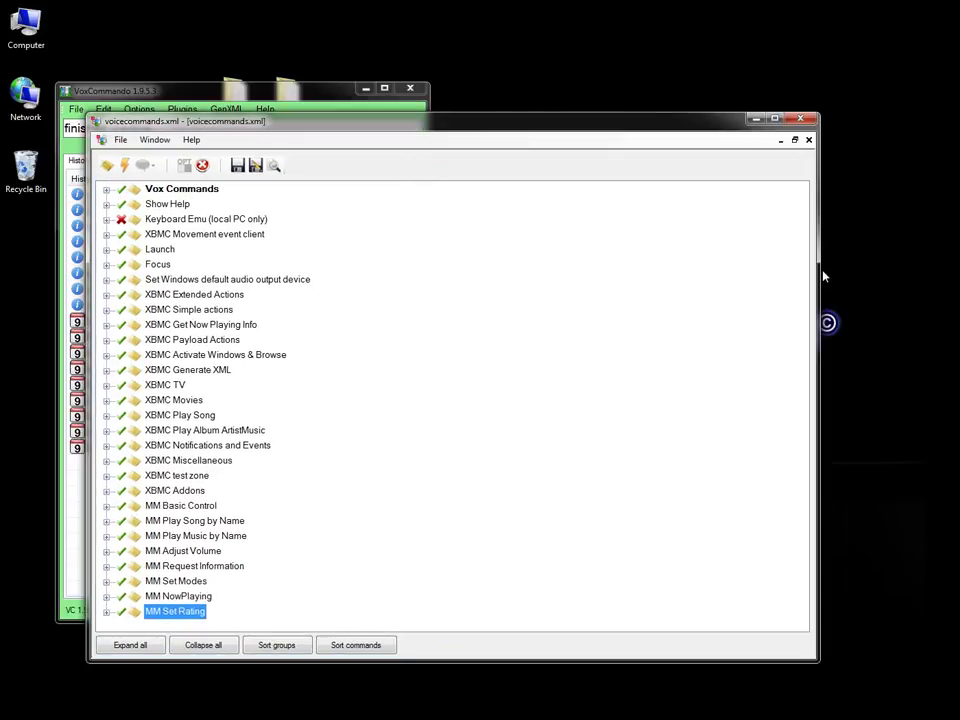
left_click_drag(817, 269, 426, 269)
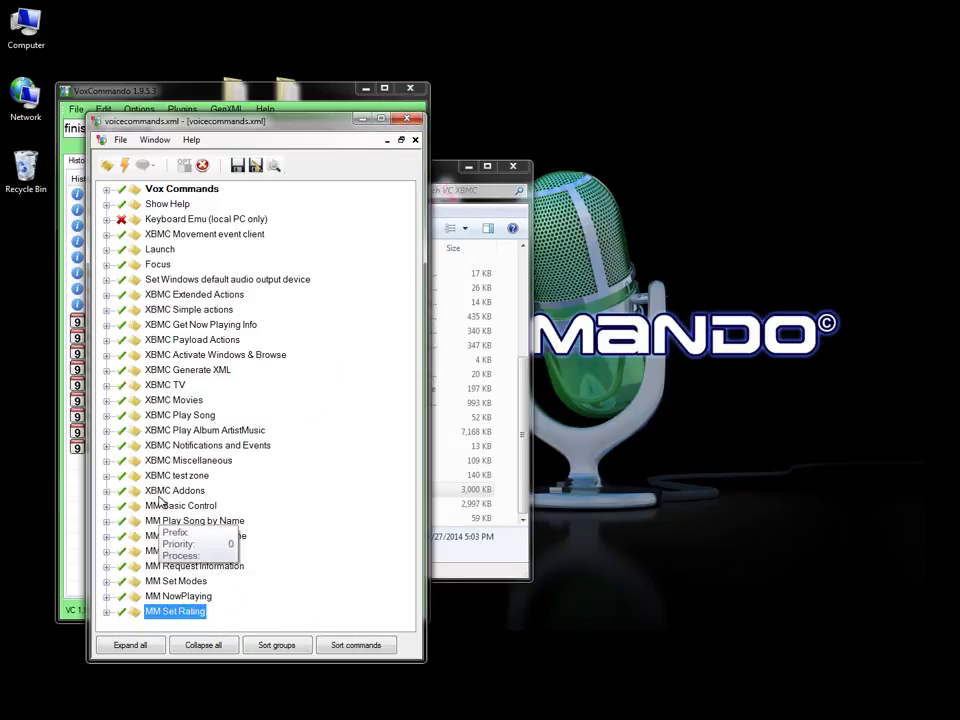
left_click(406, 120)
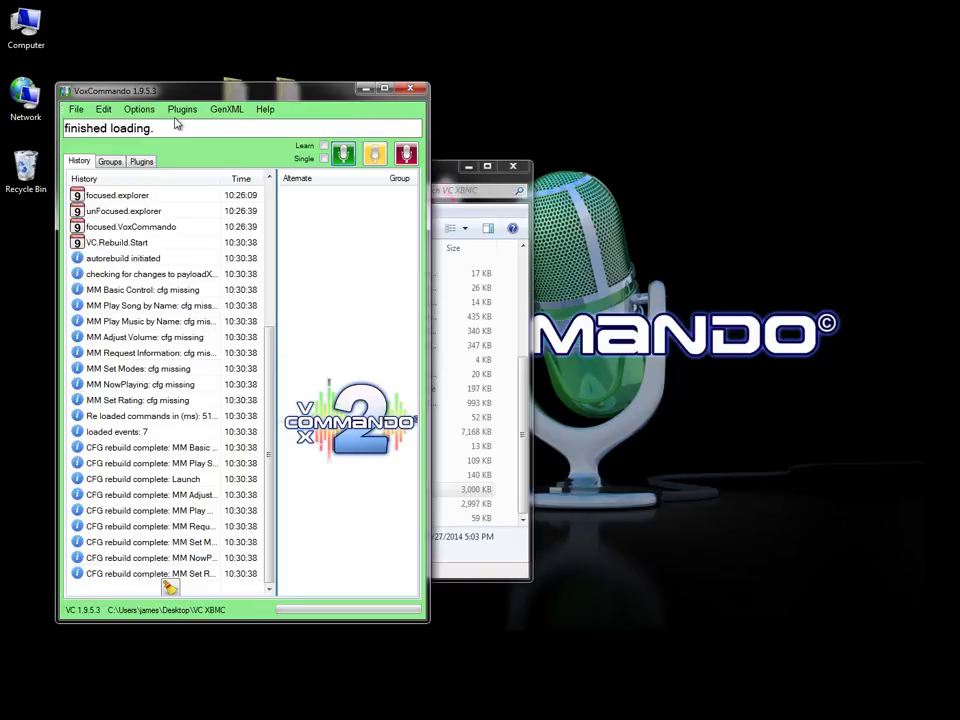
Check which plugins are currently active in VoxCommando
left_click(146, 161)
mouse_move(107, 222)
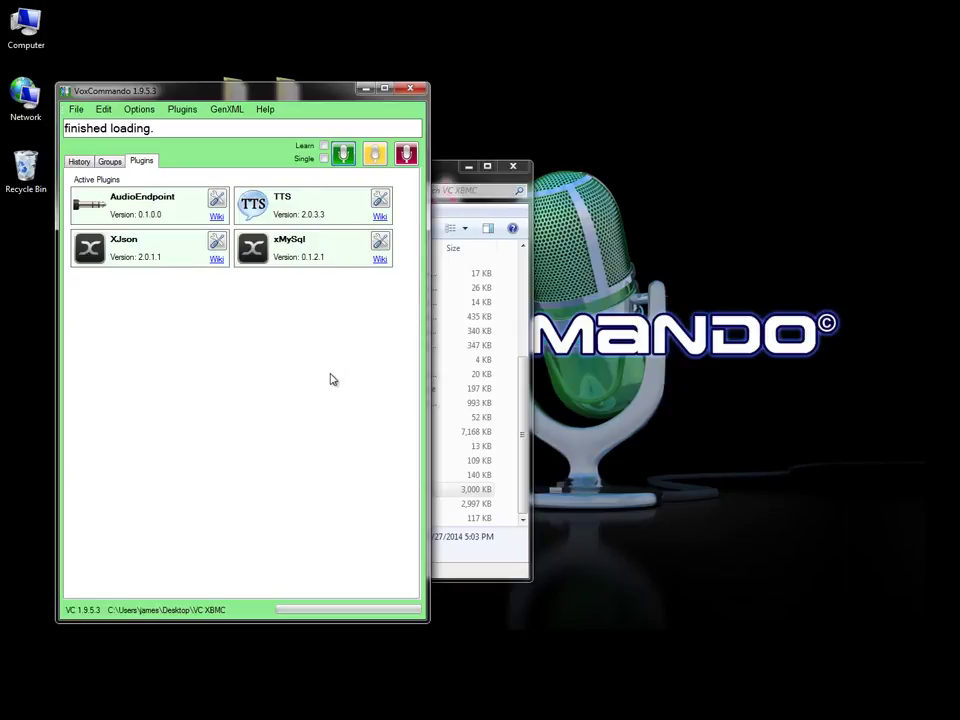
left_click(184, 110)
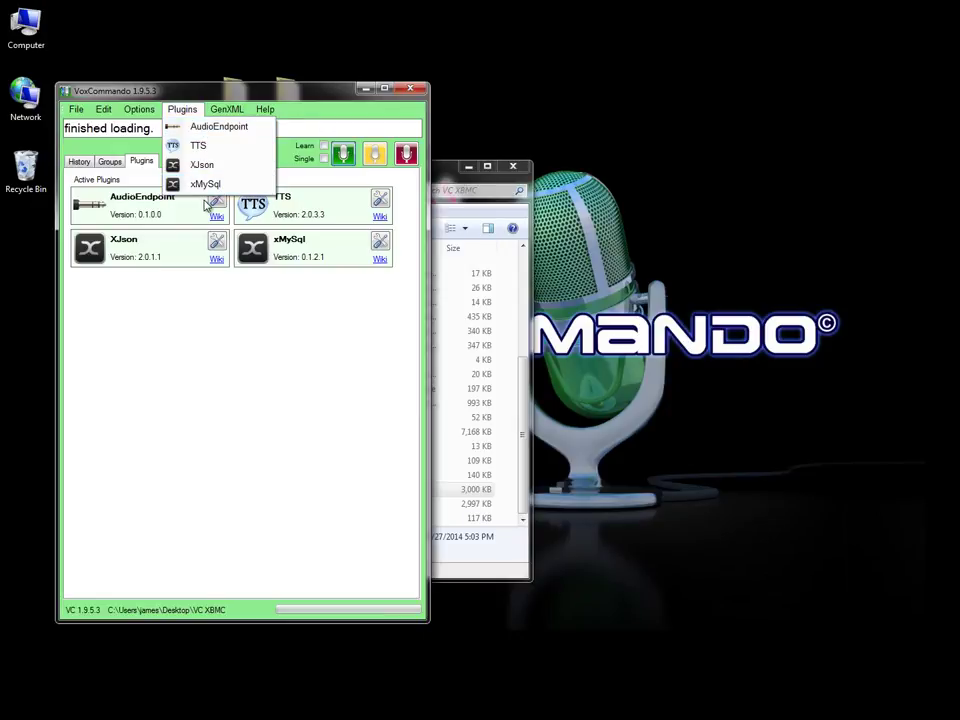
Enable the MM plugin in the VoxCommando options and save the options
mouse_move(138, 110)
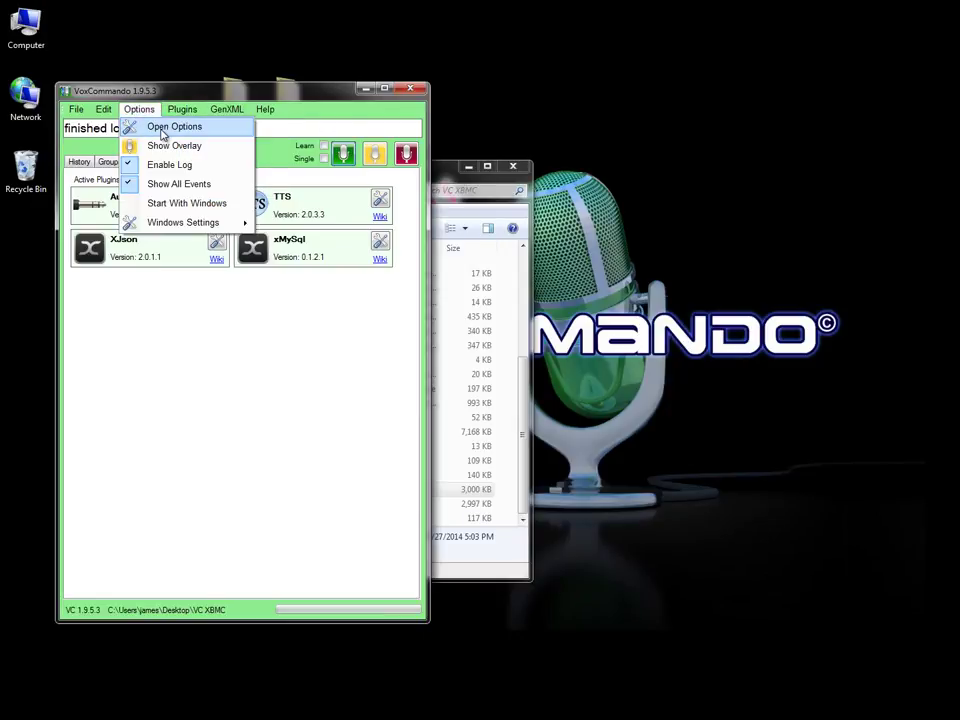
left_click(162, 131)
left_click(177, 55)
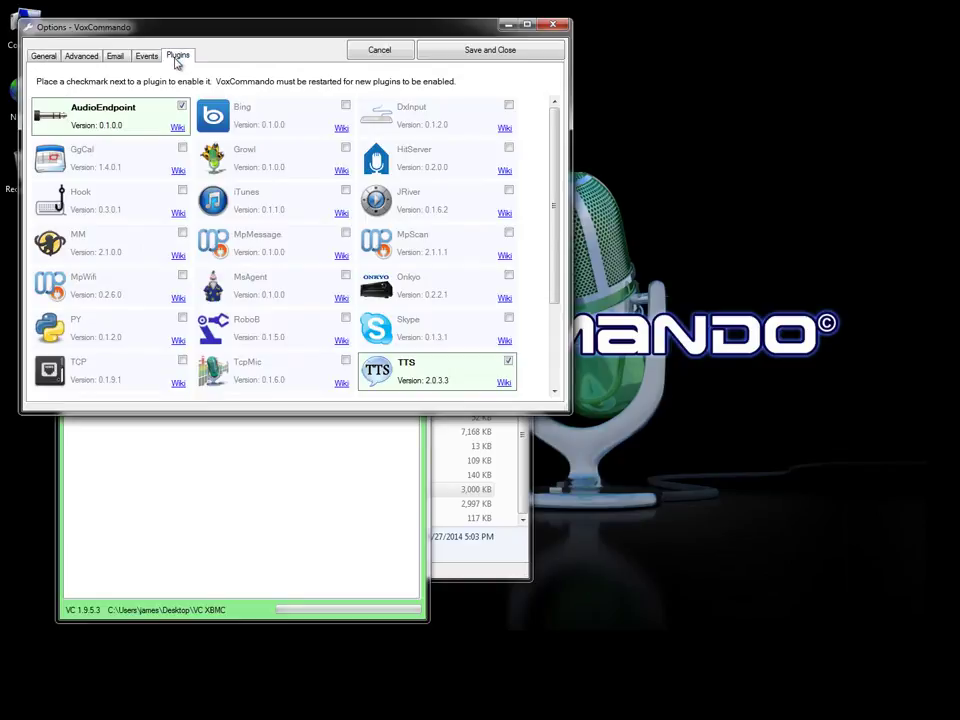
left_click(182, 233)
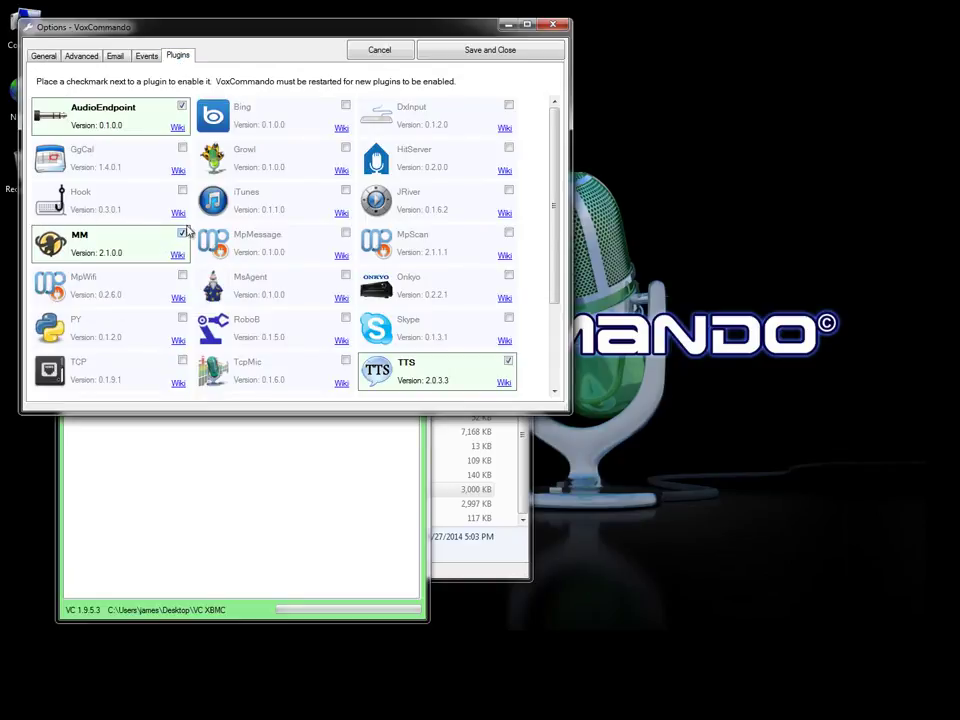
left_click(488, 52)
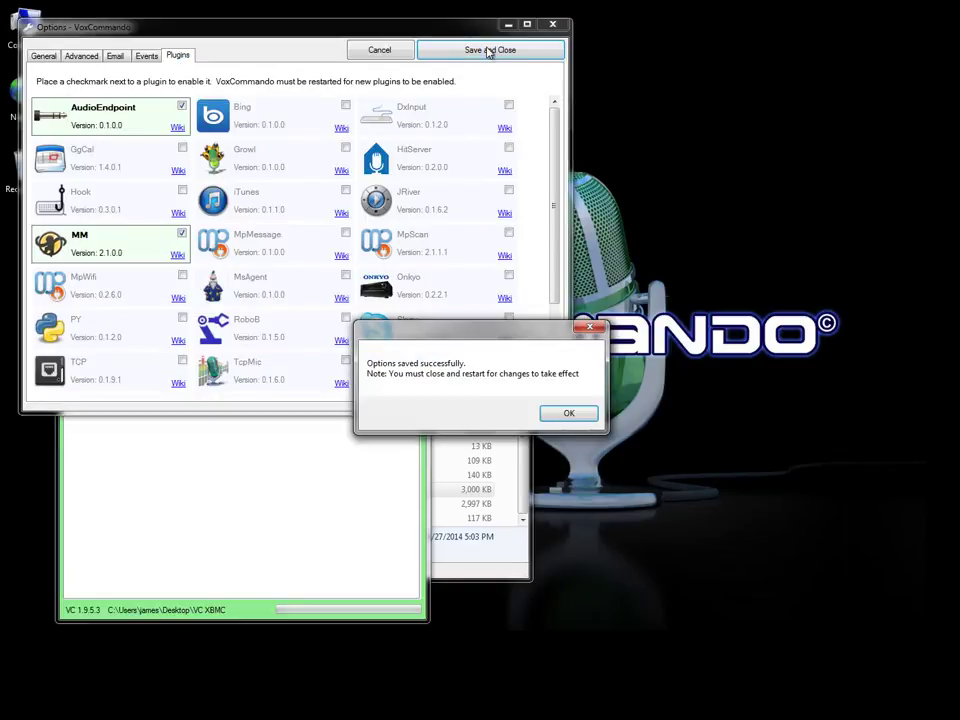
left_click(570, 413)
Fully restart VoxCommando and display its active plugins
left_click(75, 109)
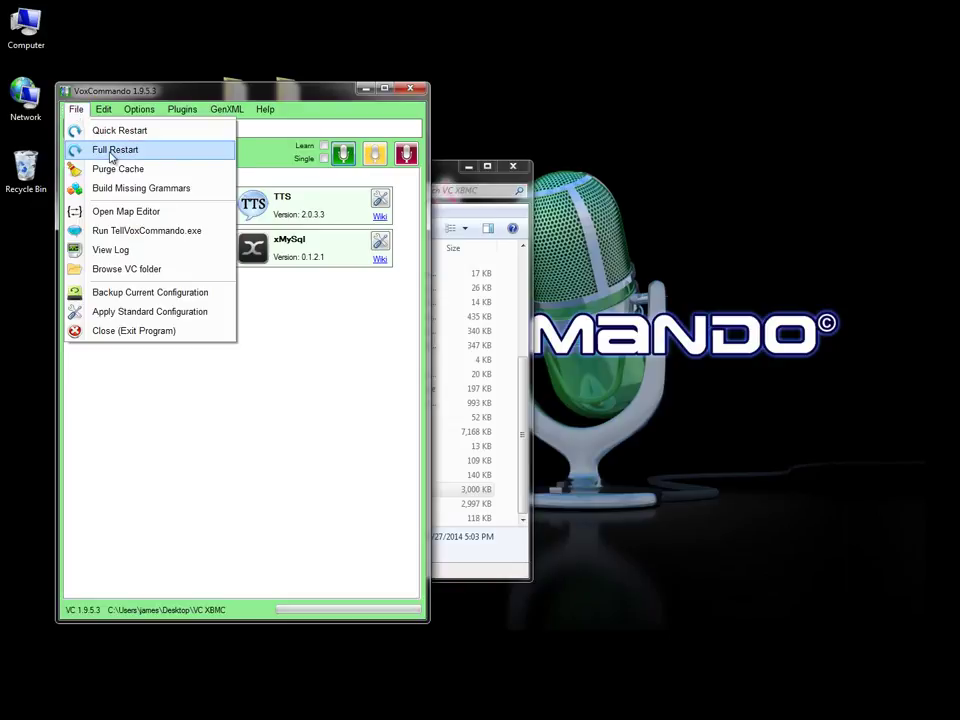
left_click(112, 150)
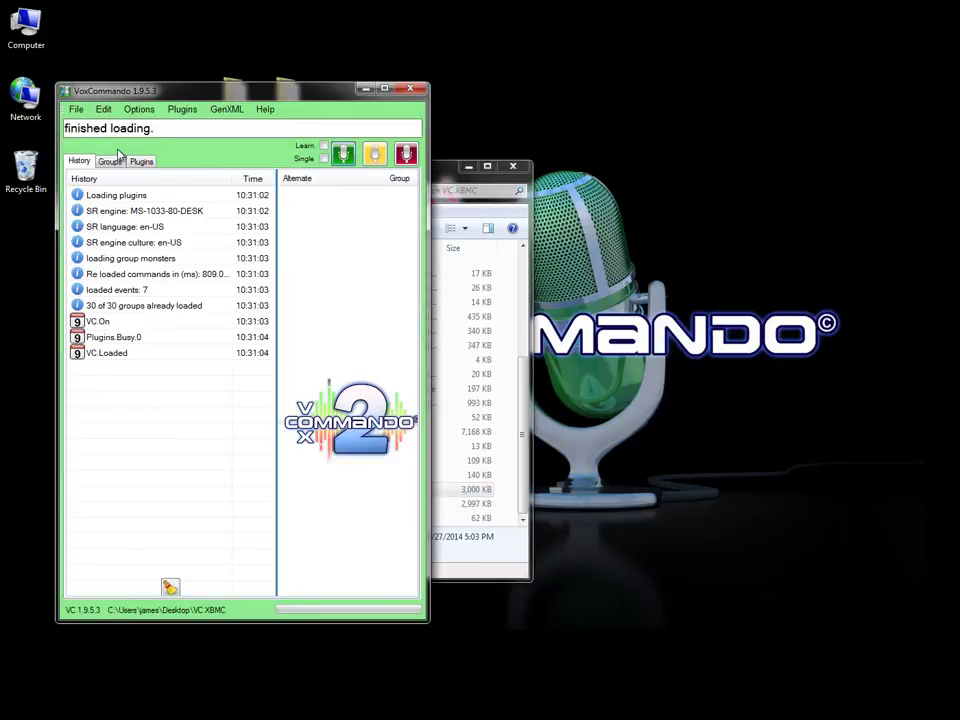
left_click(143, 161)
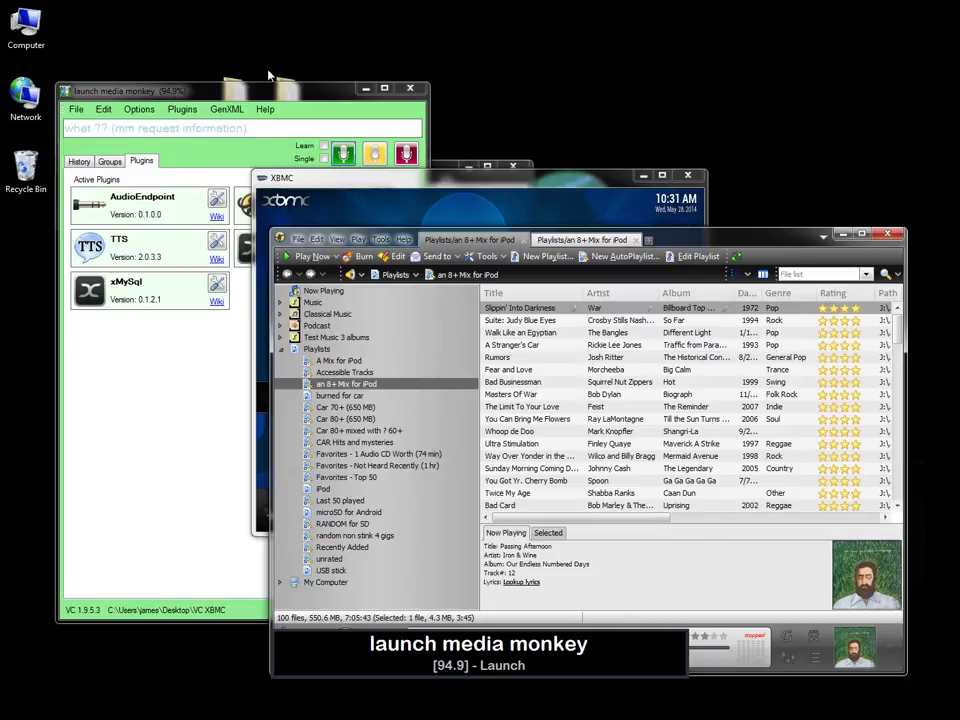
Turn off VoxCommando's speech listening
left_click(405, 155)
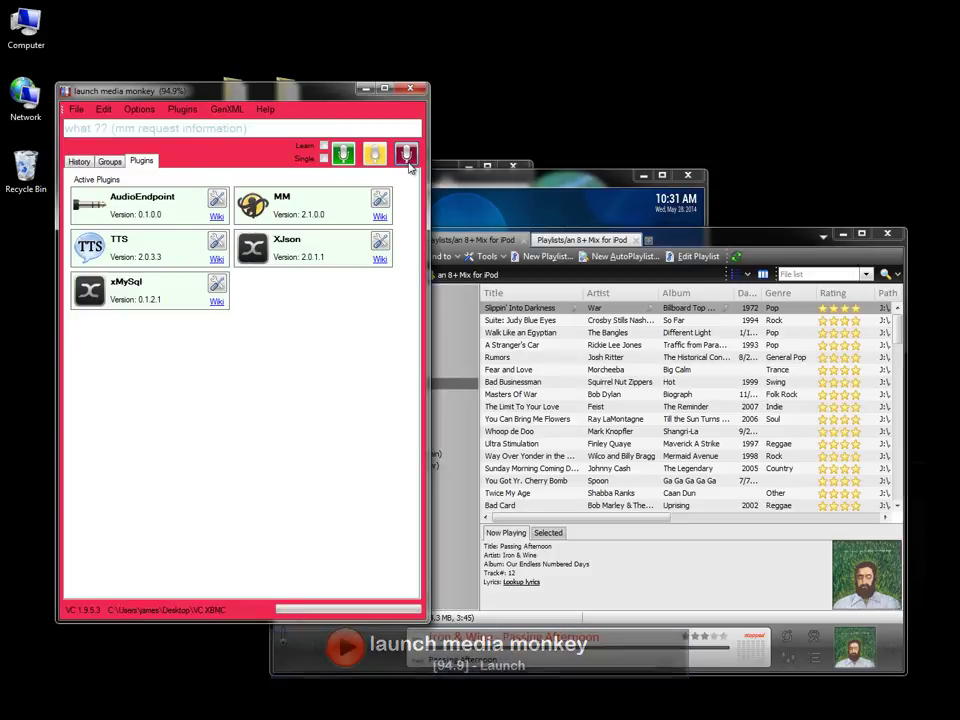
Generate the MediaMonkey payload XML files from the music library and dismiss the scan summary
left_click(182, 110)
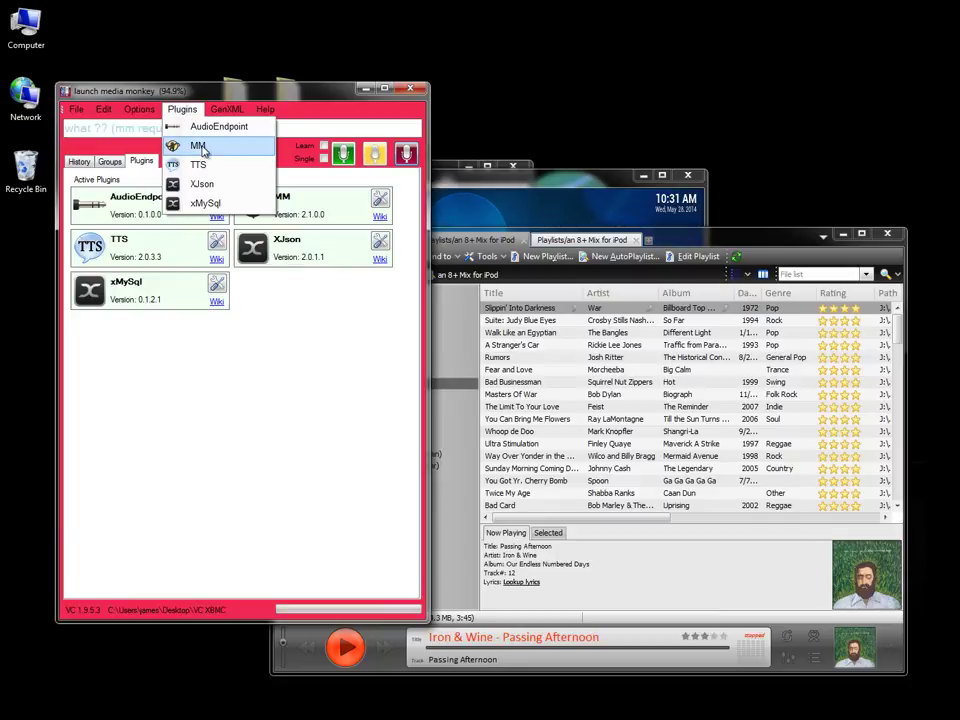
mouse_move(227, 116)
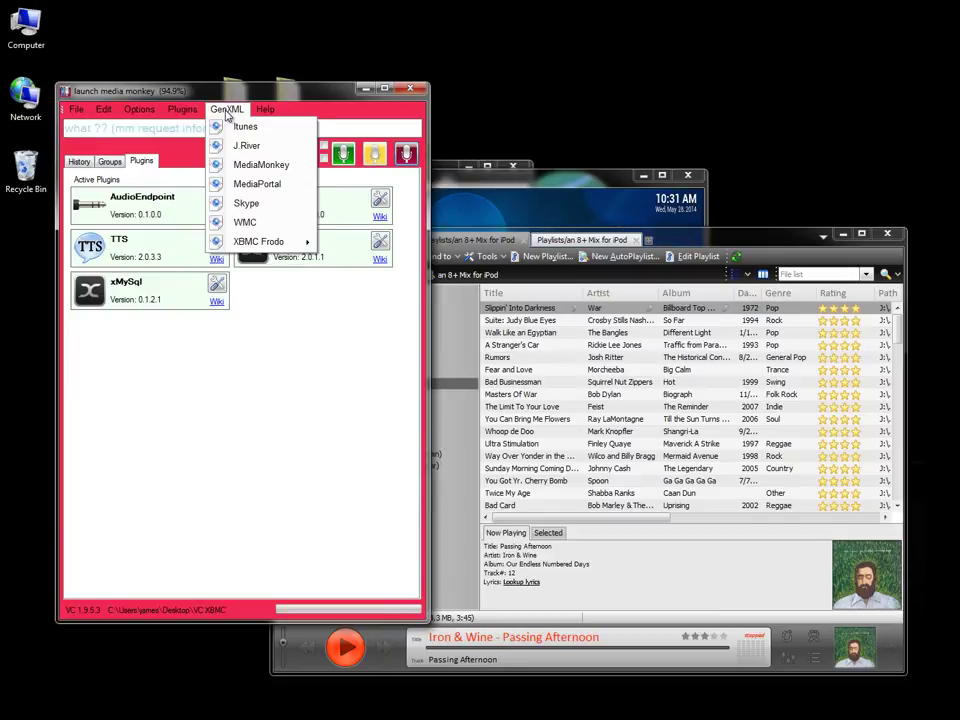
left_click(264, 166)
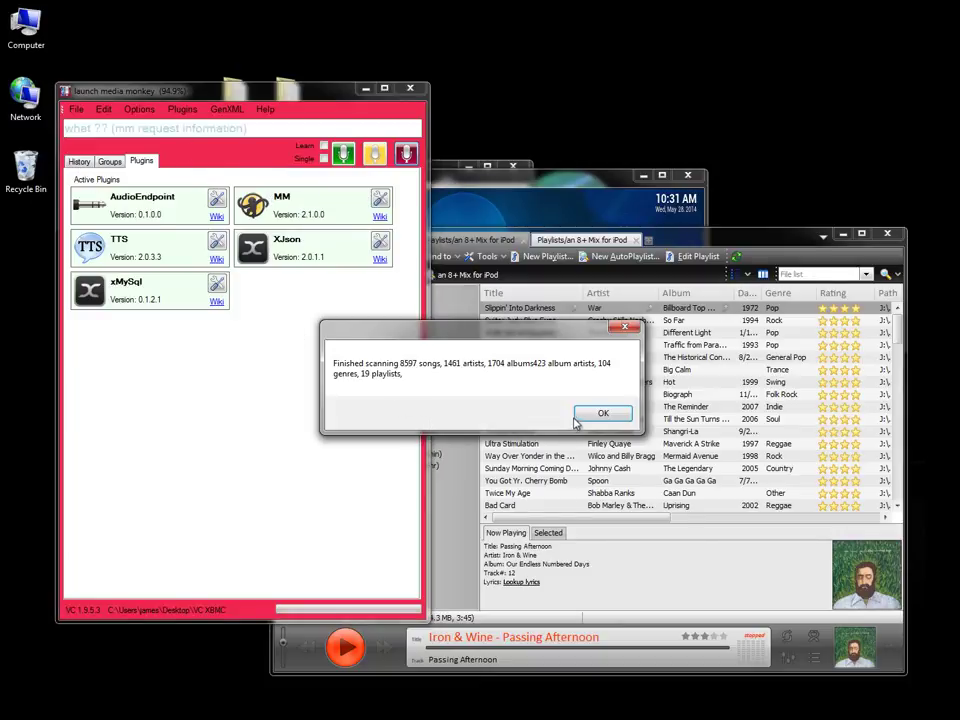
left_click(604, 413)
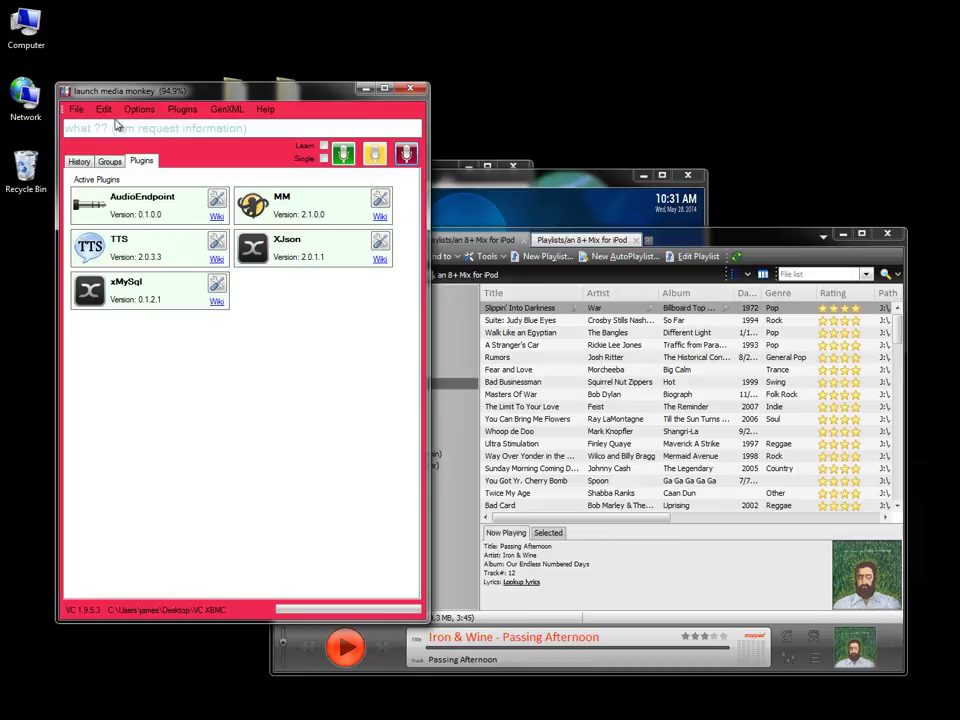
Open the voice command editor beside the VoxCommando window, expand MM Play Music by Name, and minimize the MediaMonkey and XBMC windows
left_click(103, 112)
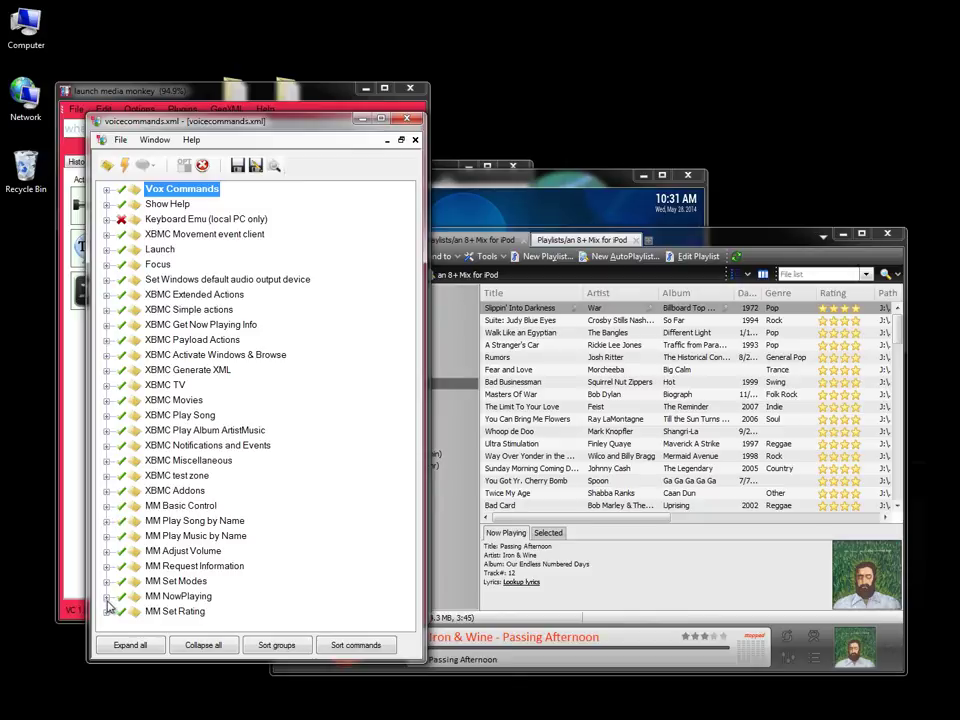
left_click(107, 537)
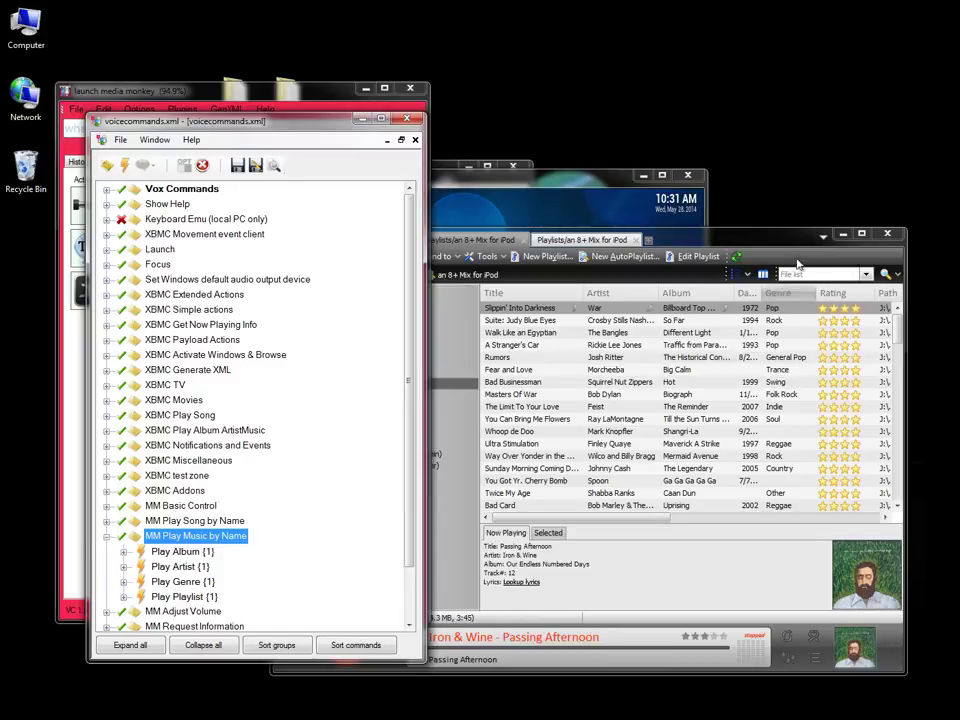
left_click(843, 235)
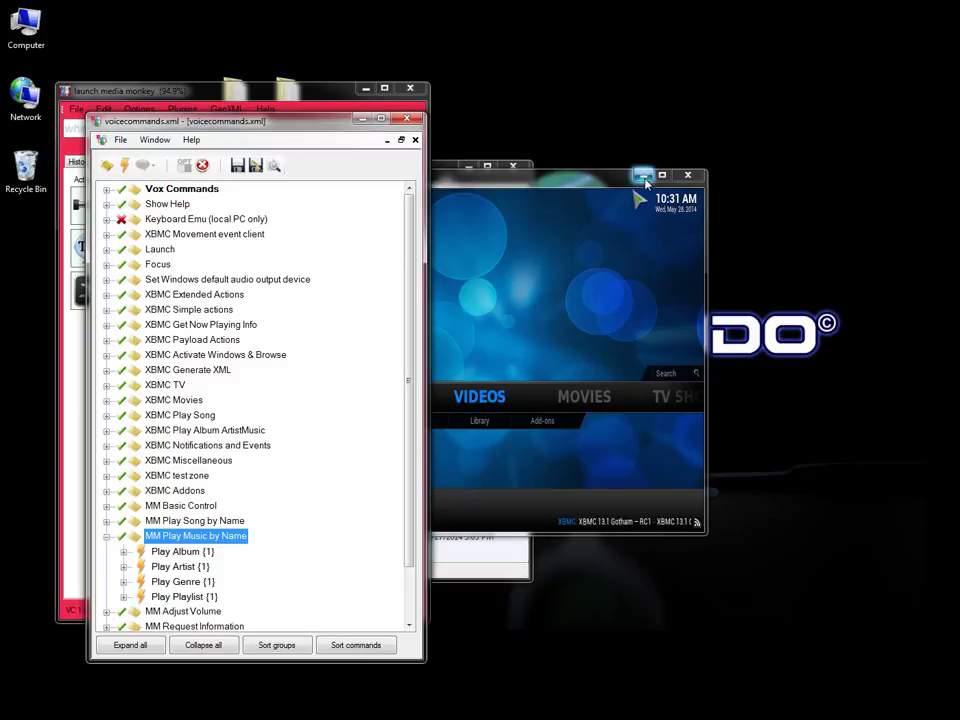
left_click(646, 178)
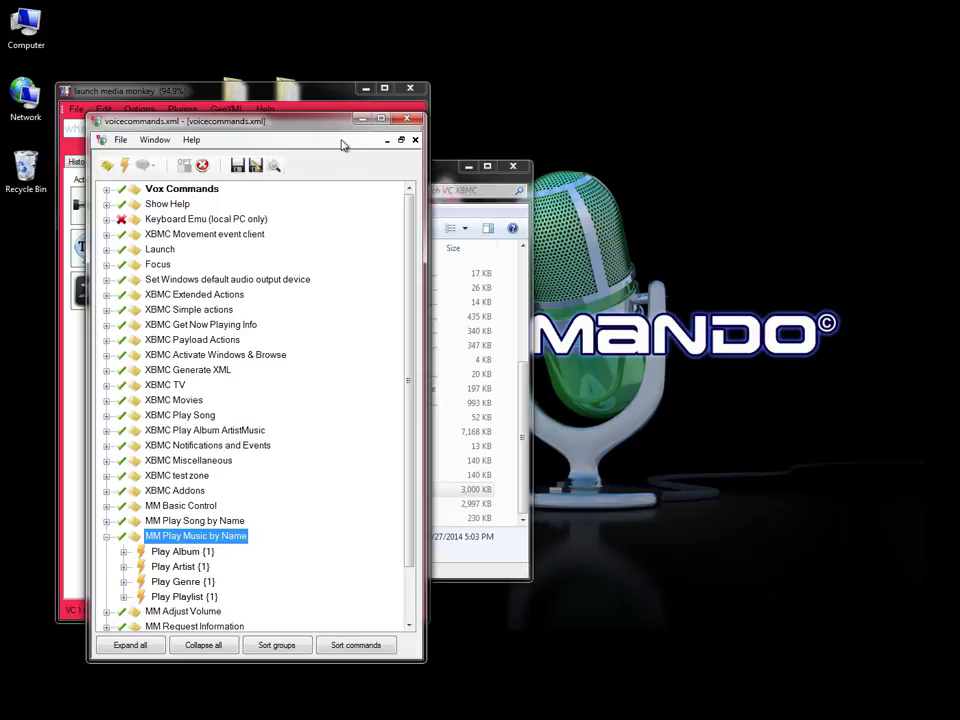
left_click_drag(295, 126, 469, 94)
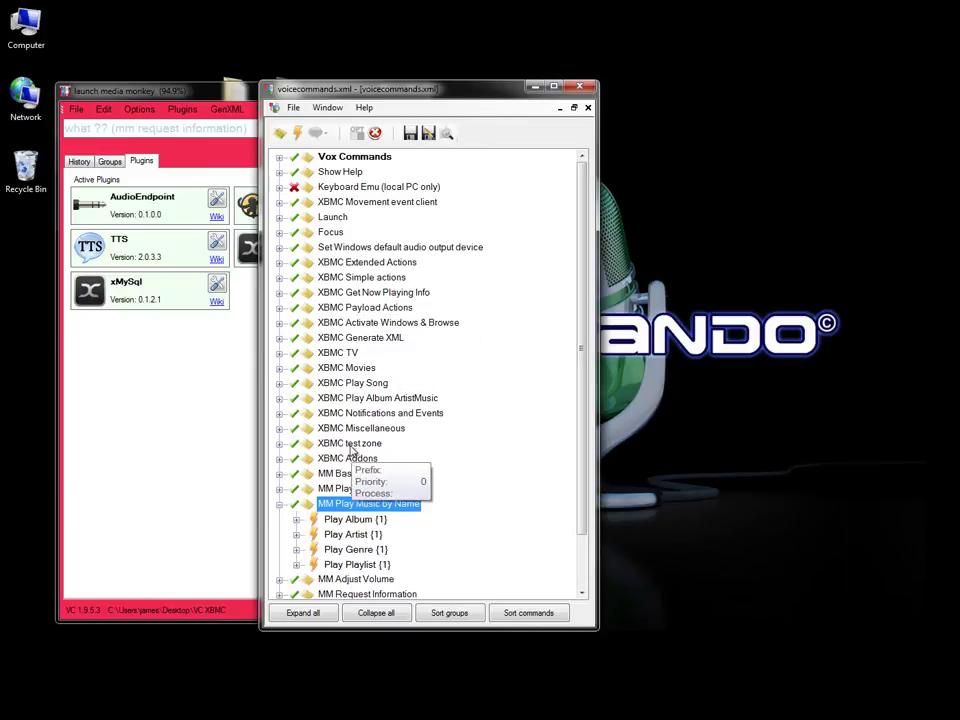
Expand the Play Song commands under XBMC Play Song and MM Play Song by Name to compare their phrases and payload files
left_click(280, 384)
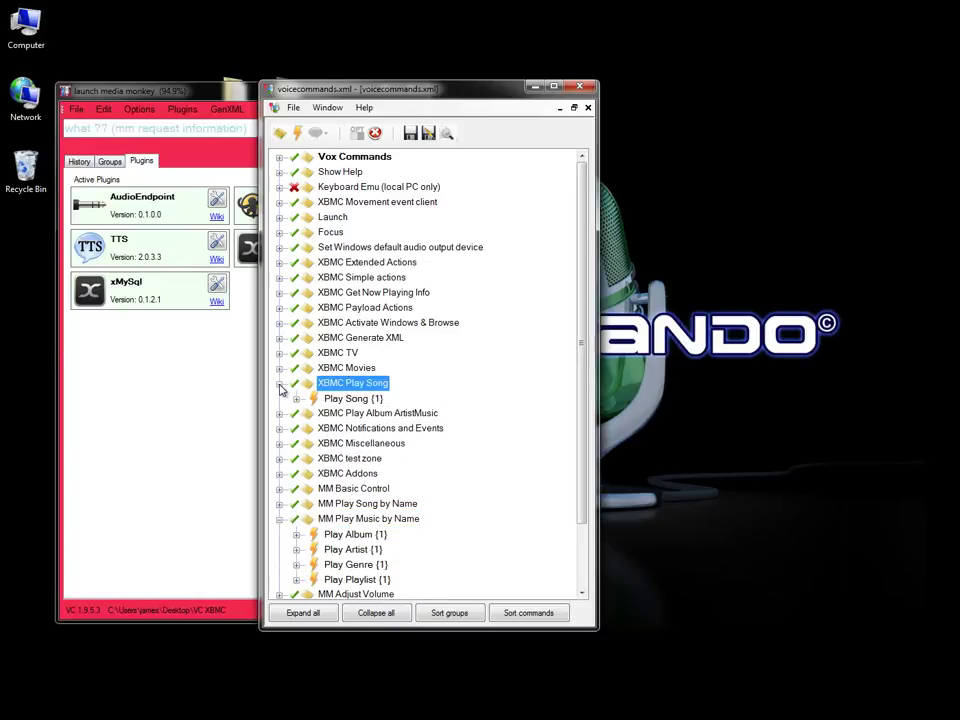
left_click(280, 519)
left_click(280, 504)
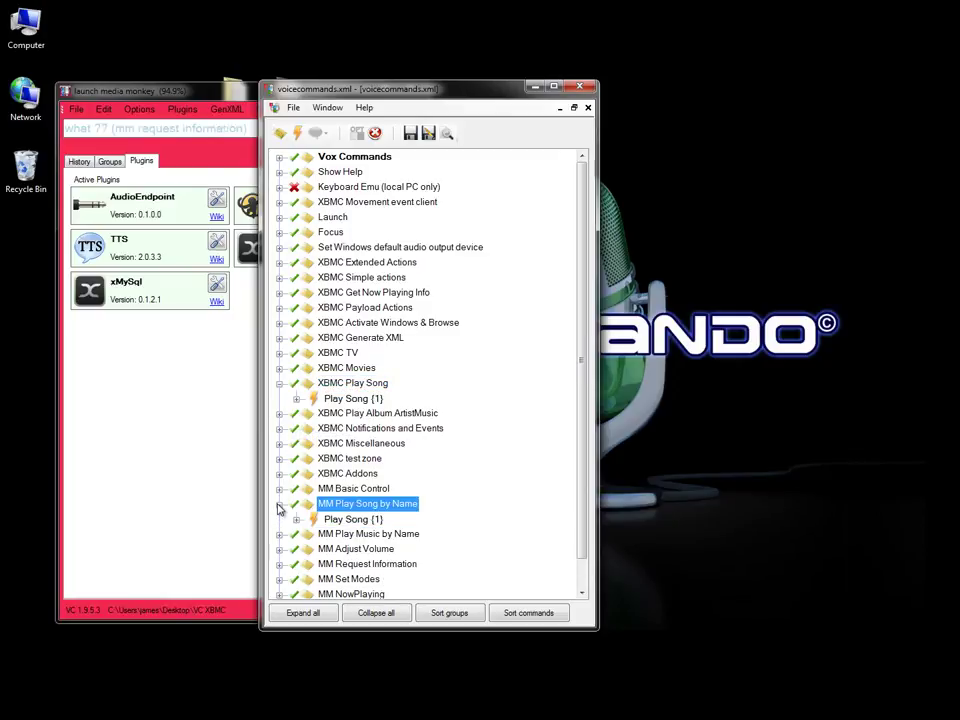
left_click(297, 399)
left_click(296, 564)
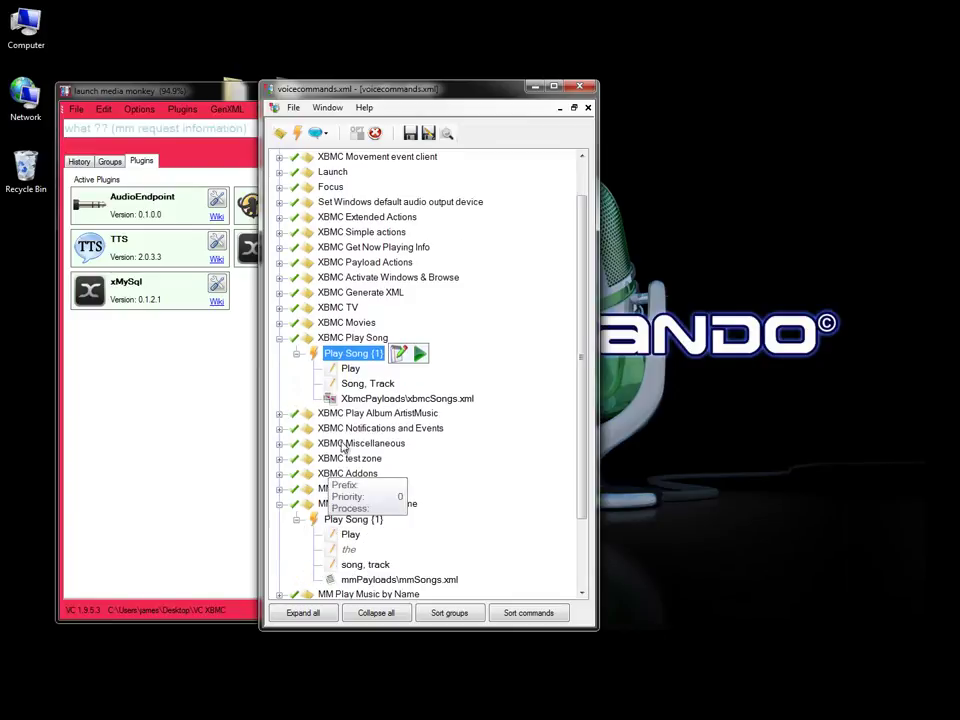
scroll(345, 440, "down", 2)
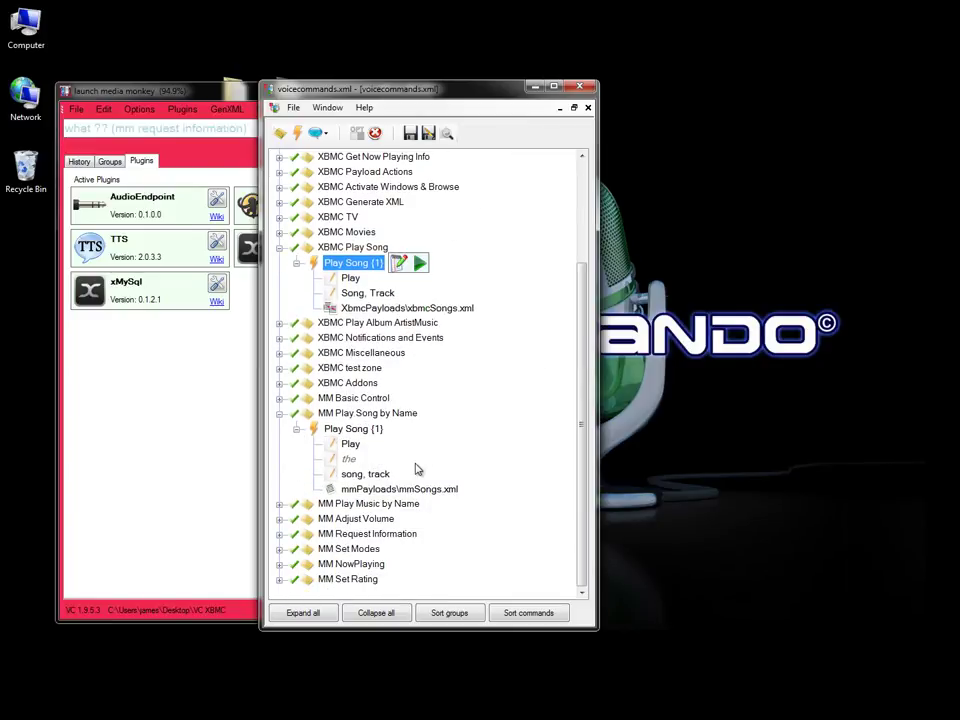
Examine the optional word "the" and the "Play" phrases in the MM and XBMC Play Song commands without changing them
left_click(348, 459)
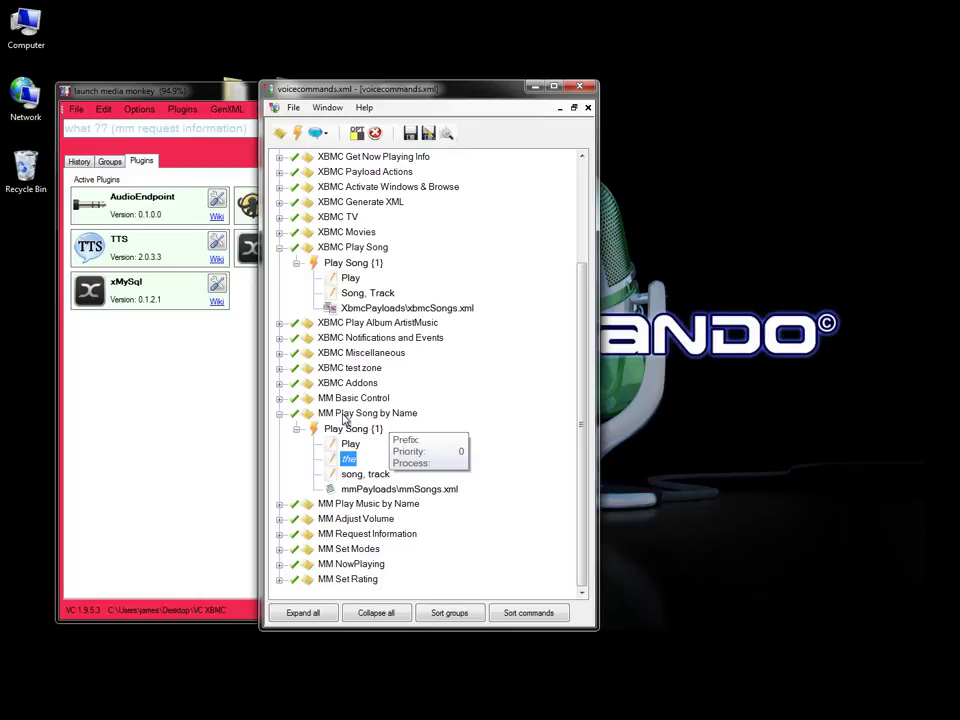
left_click(350, 445)
left_click(349, 445)
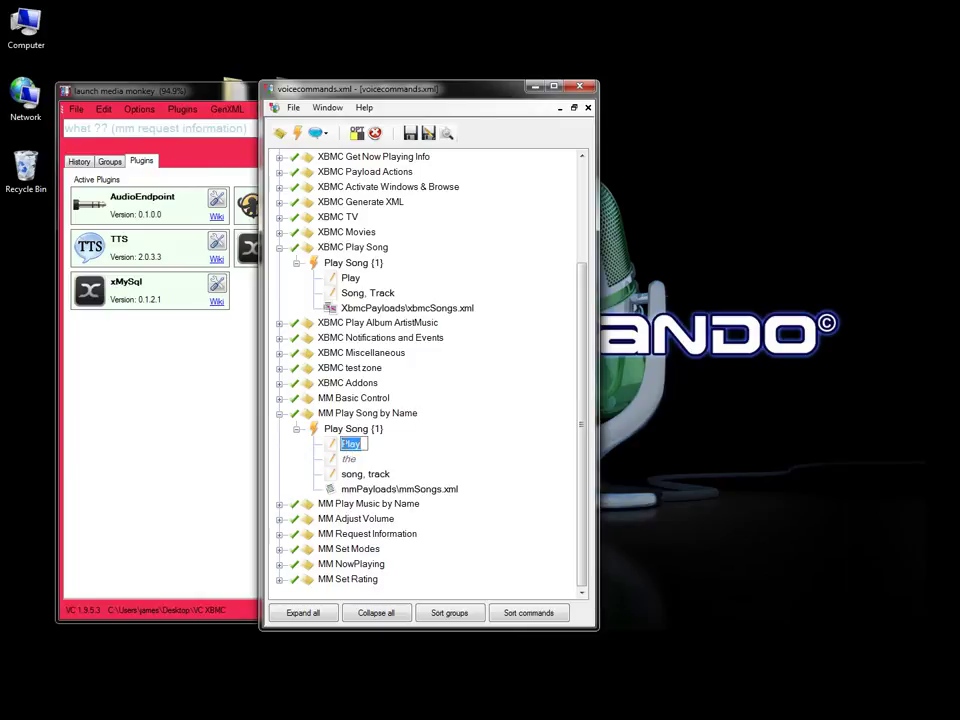
left_click(350, 444)
left_click(351, 280)
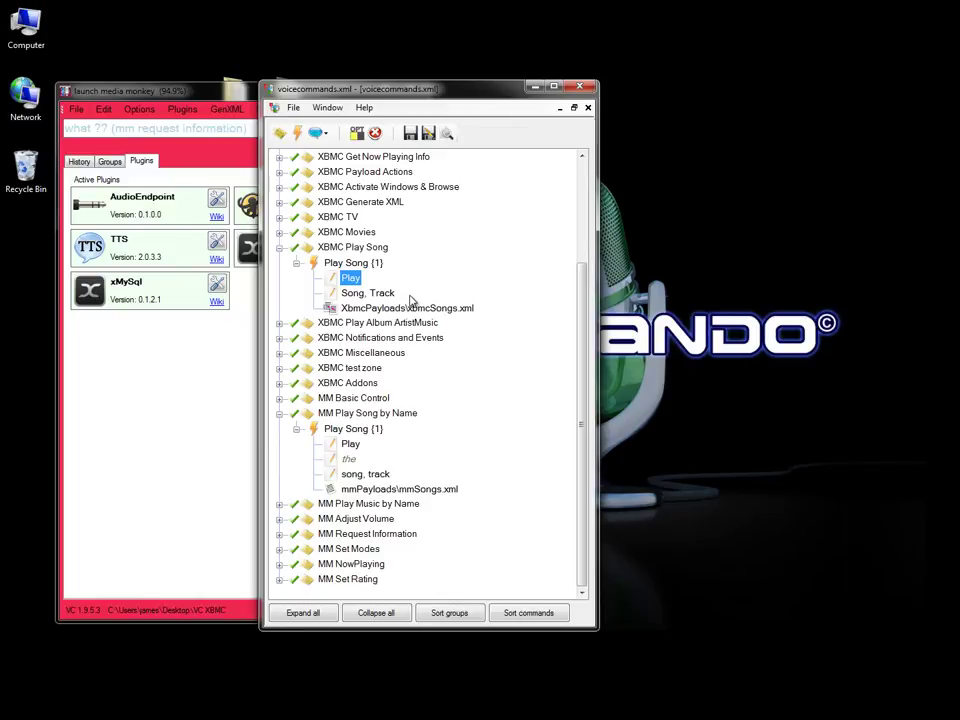
Review the XBMC Play Song group's properties, including the override prefix, and close them without changes
left_click(296, 263)
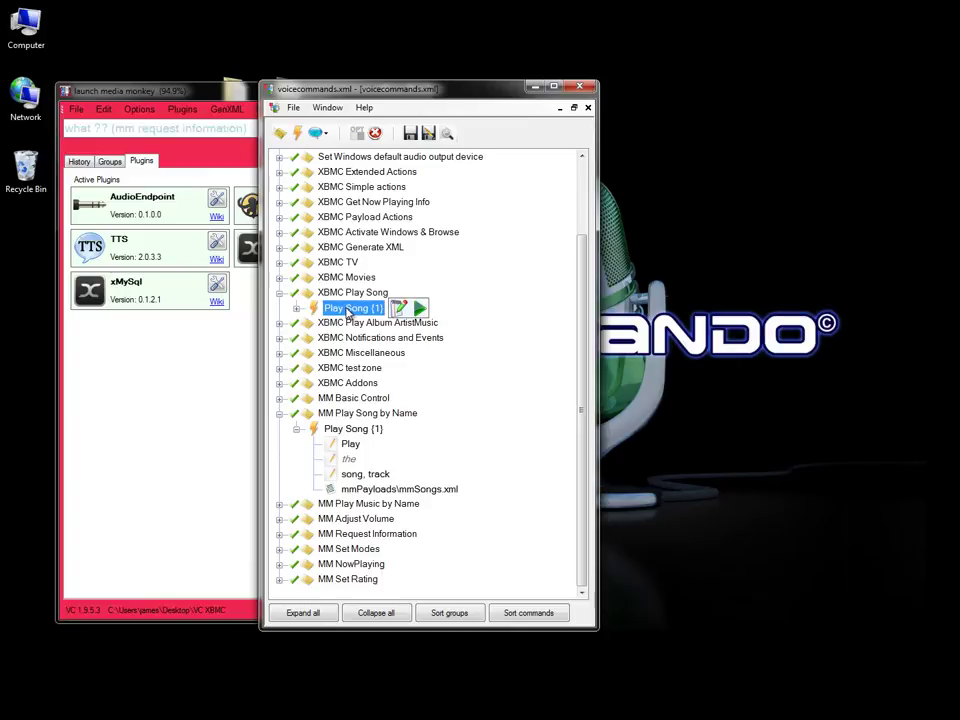
right_click(350, 292)
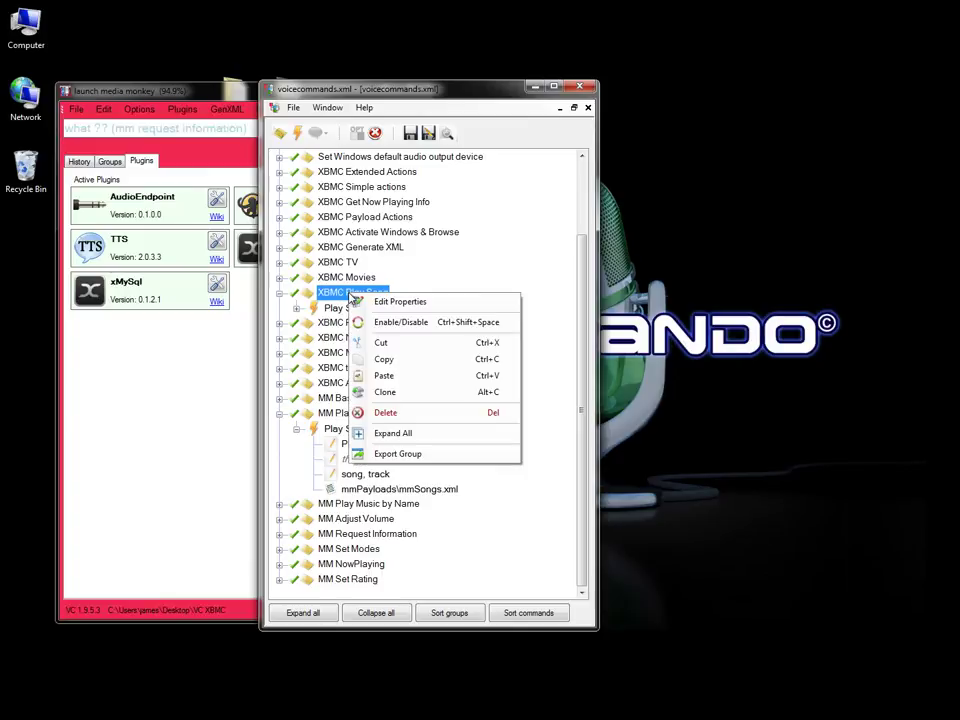
left_click(397, 303)
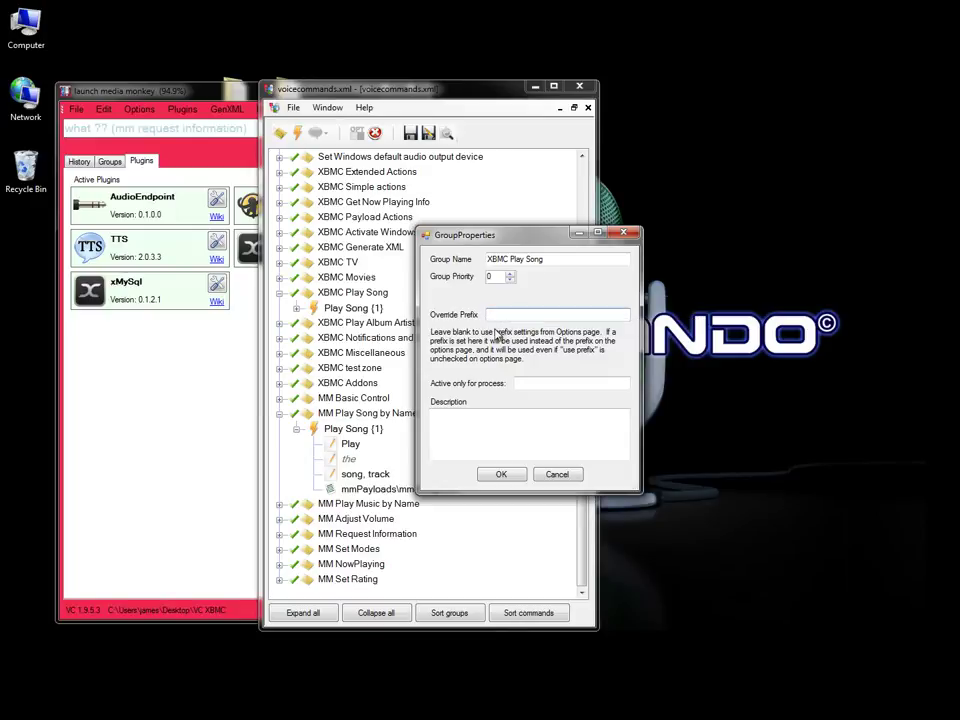
left_click(560, 475)
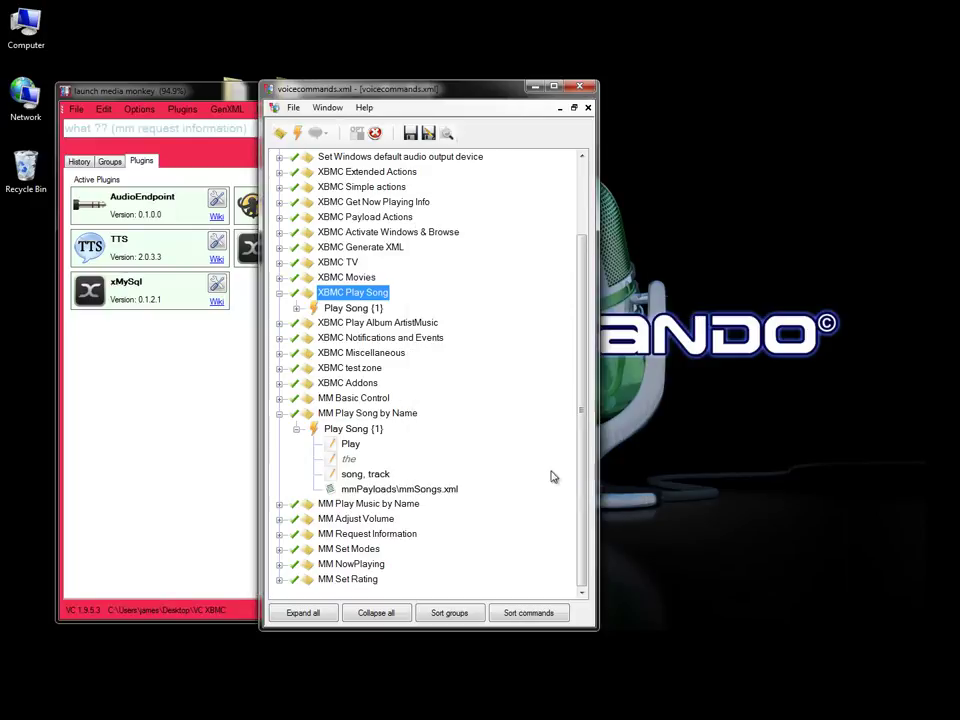
Collapse the XBMC Play Song and MM Play Song by Name groups and review the full list of XBMC and MM groups
left_click(279, 293)
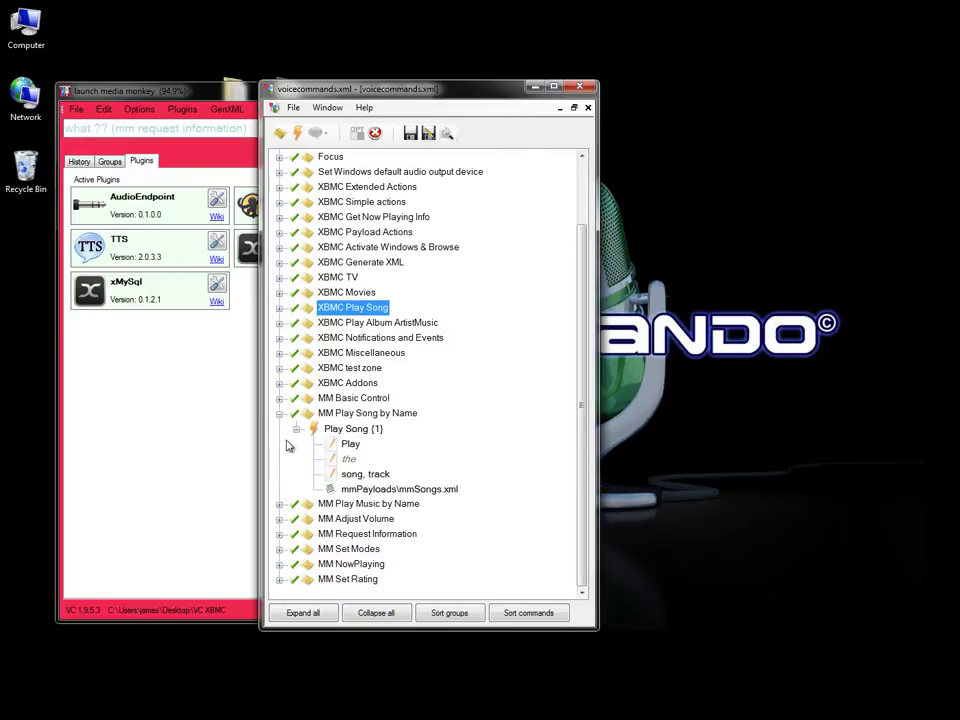
left_click(280, 415)
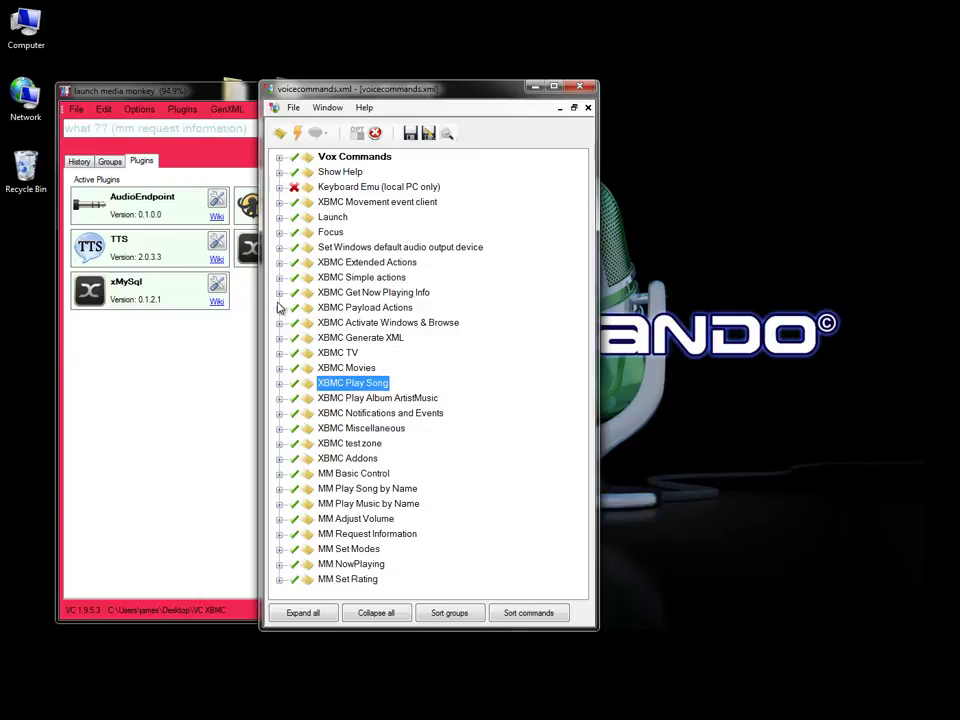
left_click(329, 263)
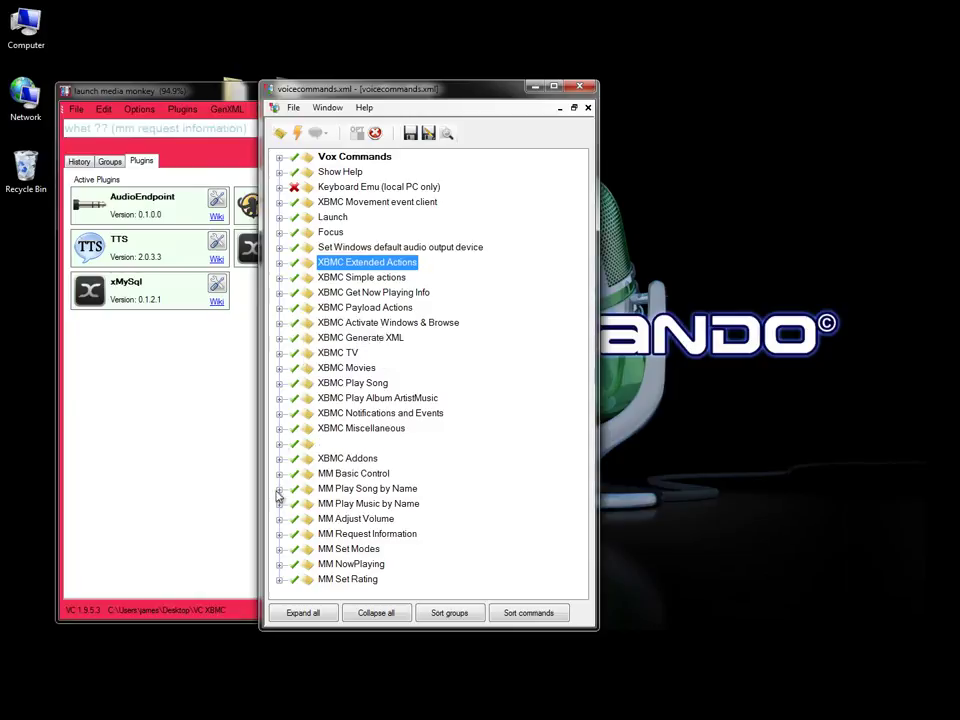
left_click(333, 475)
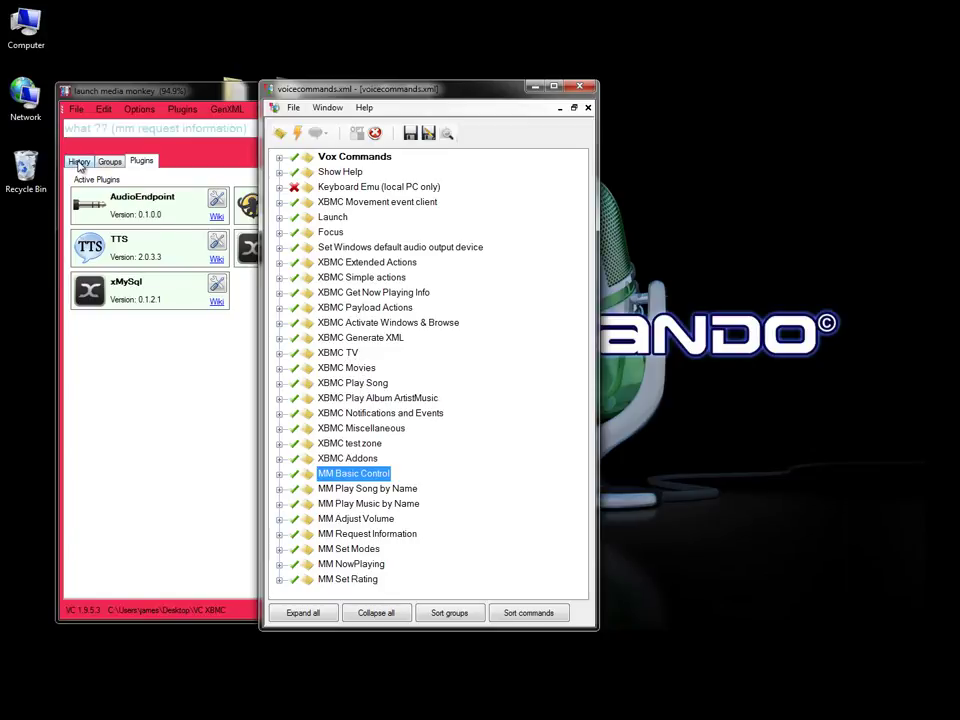
Review the loaded groups, test the voice command "Play Artist Buck Jones" with listening on and the history shown, and turn listening off
left_click(110, 161)
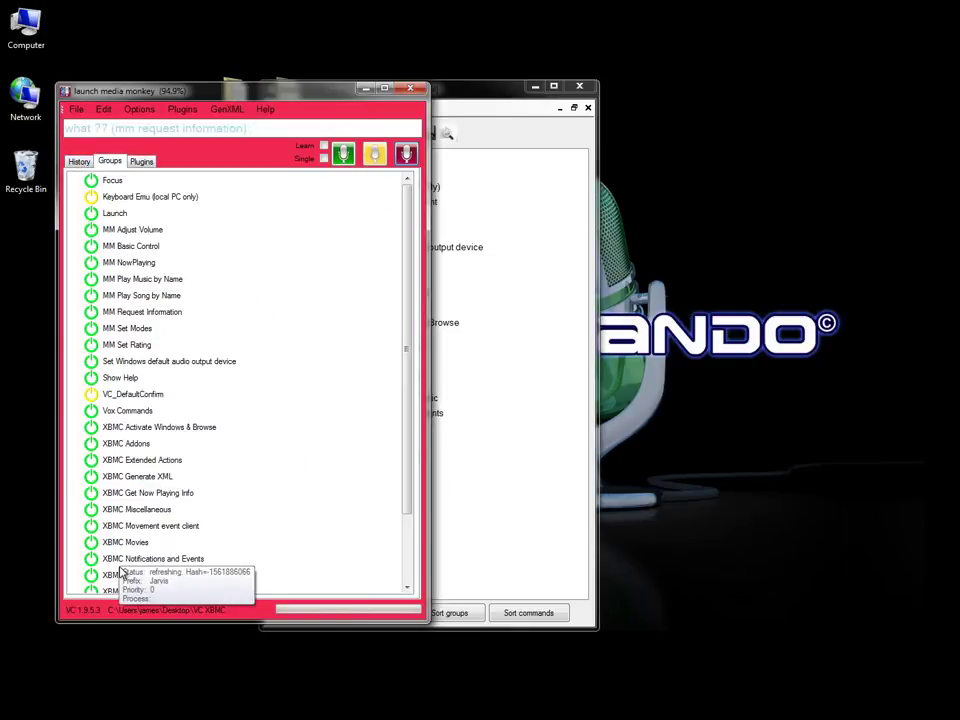
left_click(79, 162)
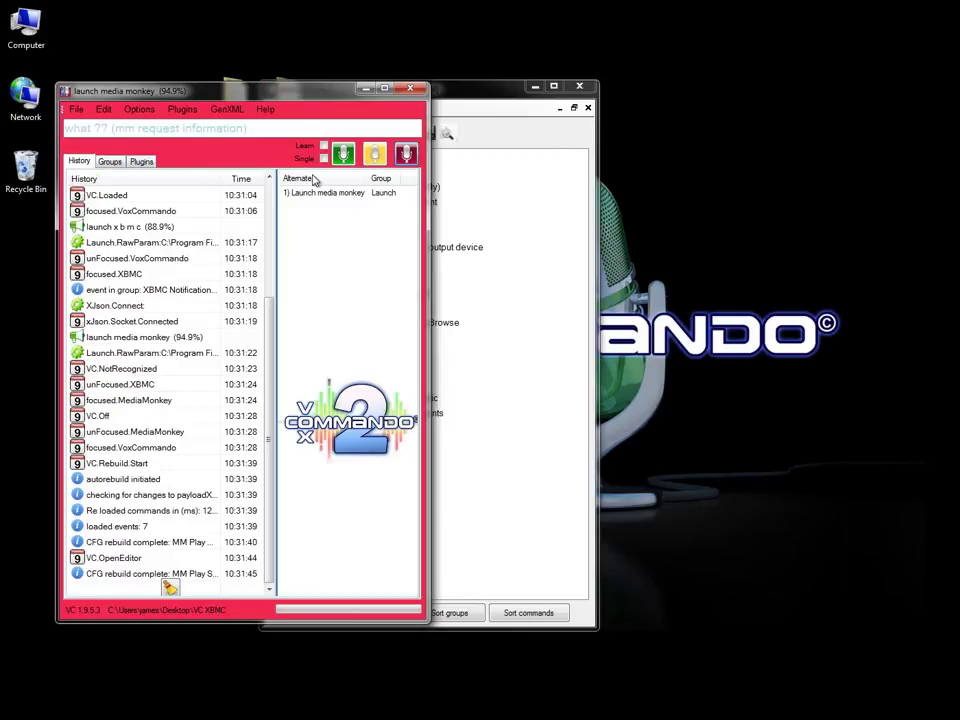
left_click(344, 153)
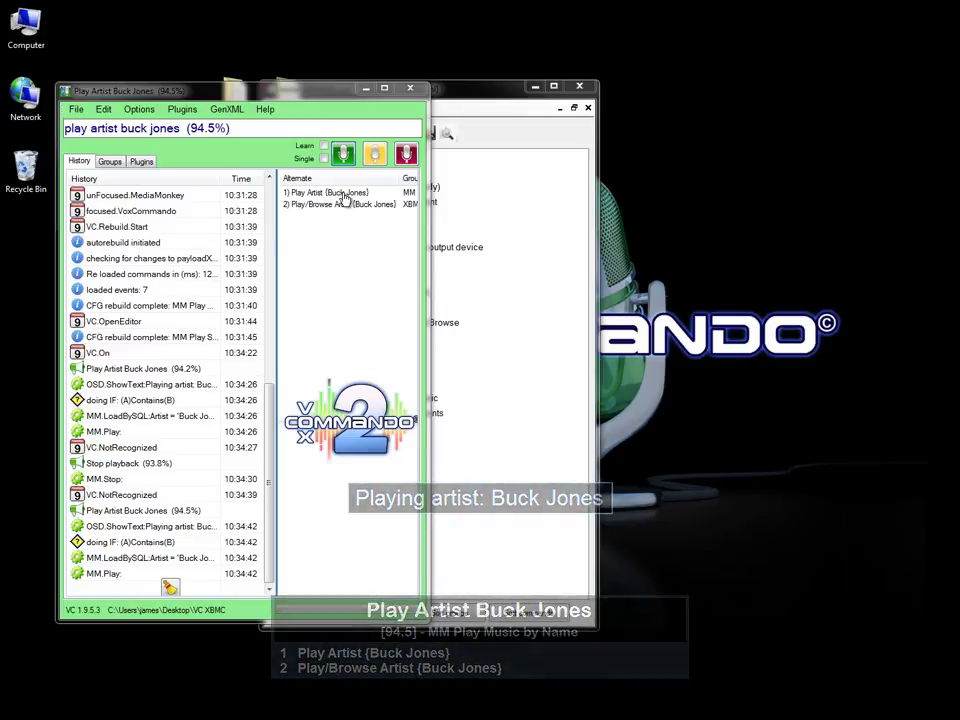
left_click(403, 160)
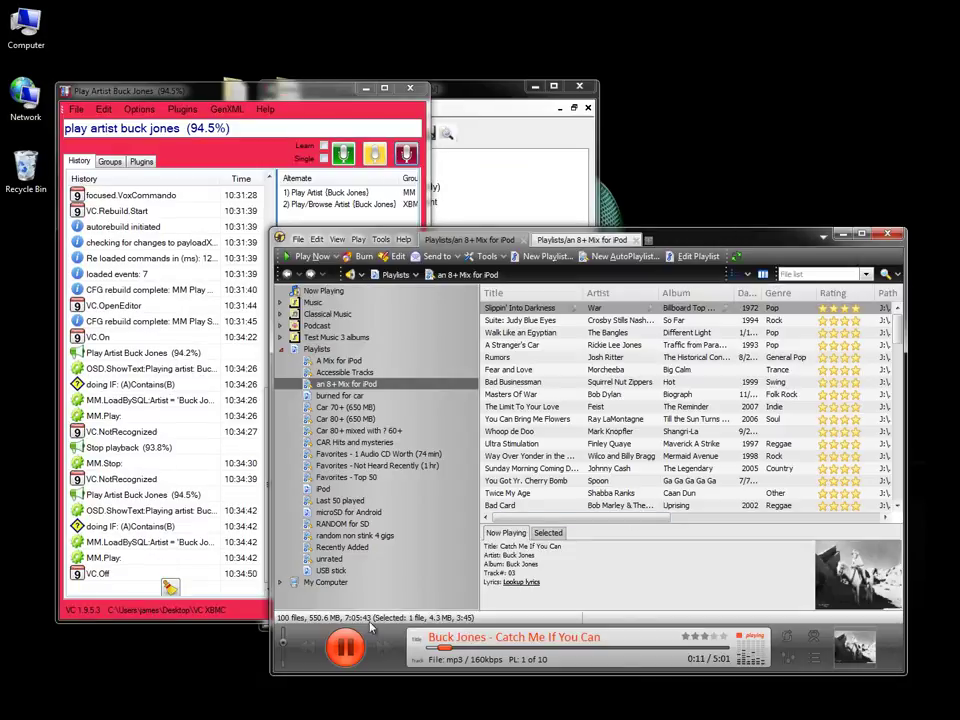
Pause MediaMonkey's playback and widen the VoxCommando window to read the groups of the alternate matches
left_click(347, 652)
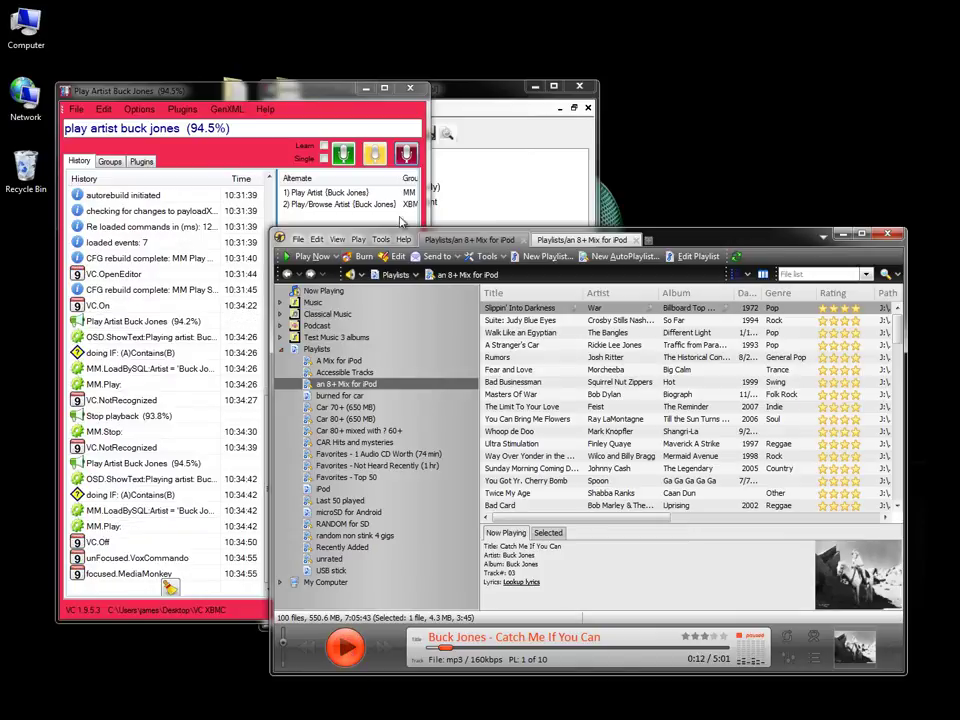
left_click_drag(430, 183, 518, 181)
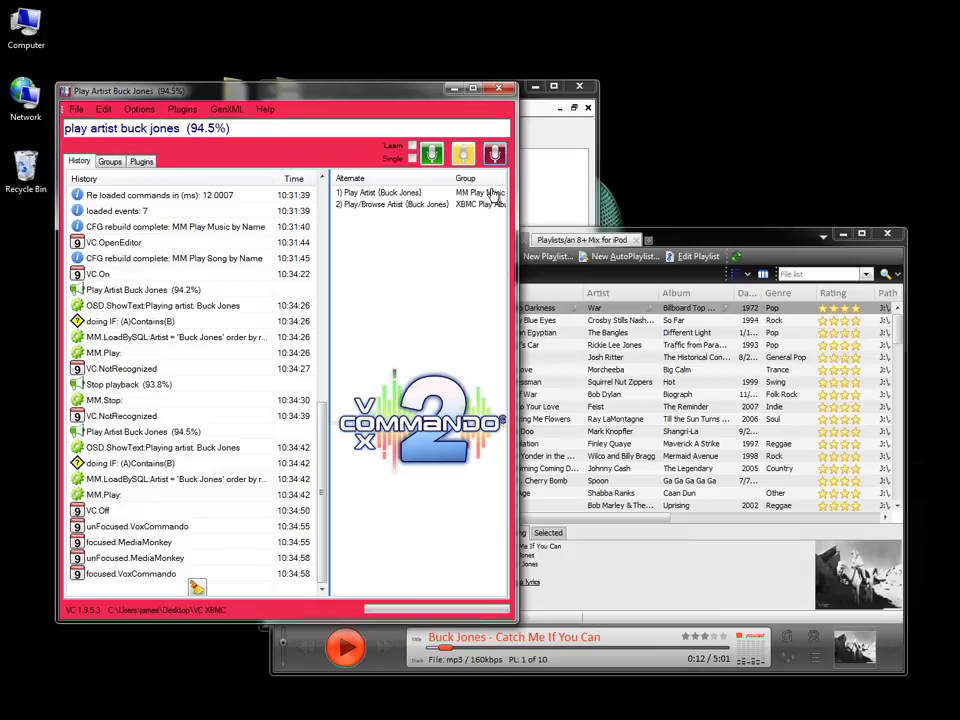
left_click_drag(518, 190, 551, 191)
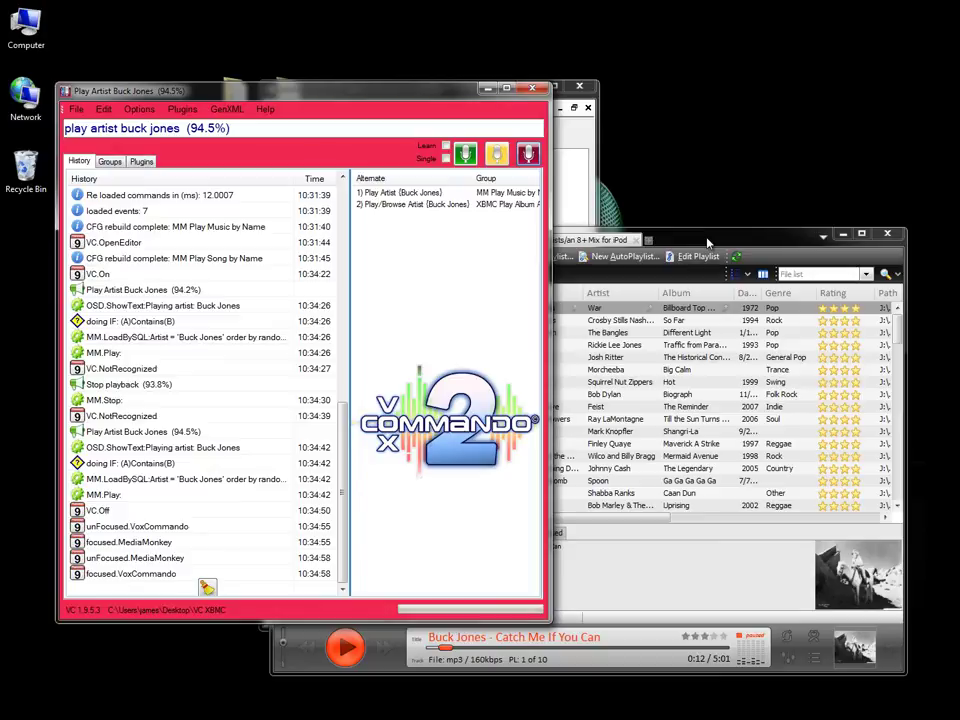
Show the loaded groups, return to the voice command editor and open the XBMC Extended Actions group's properties at its process restriction
left_click(112, 164)
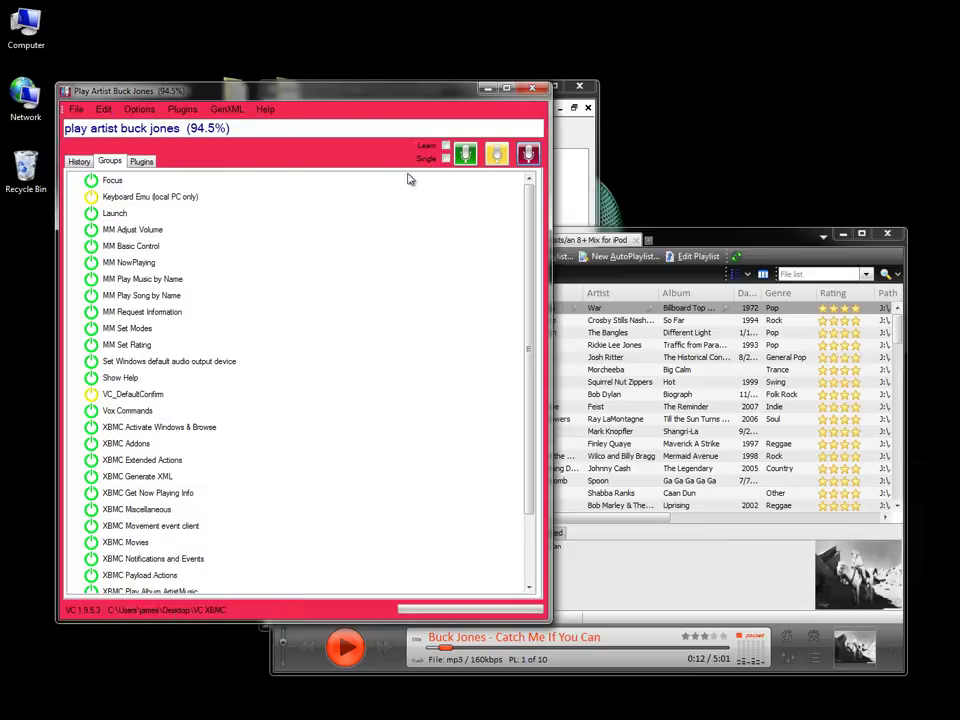
left_click(569, 133)
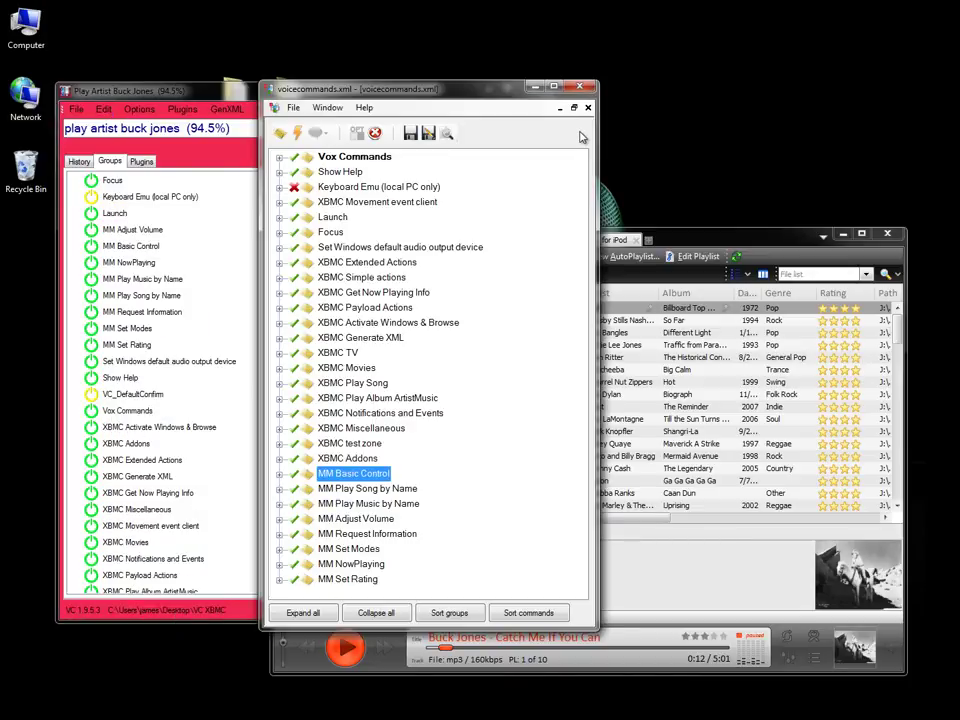
right_click(331, 265)
left_click(400, 273)
left_click_drag(430, 230, 488, 217)
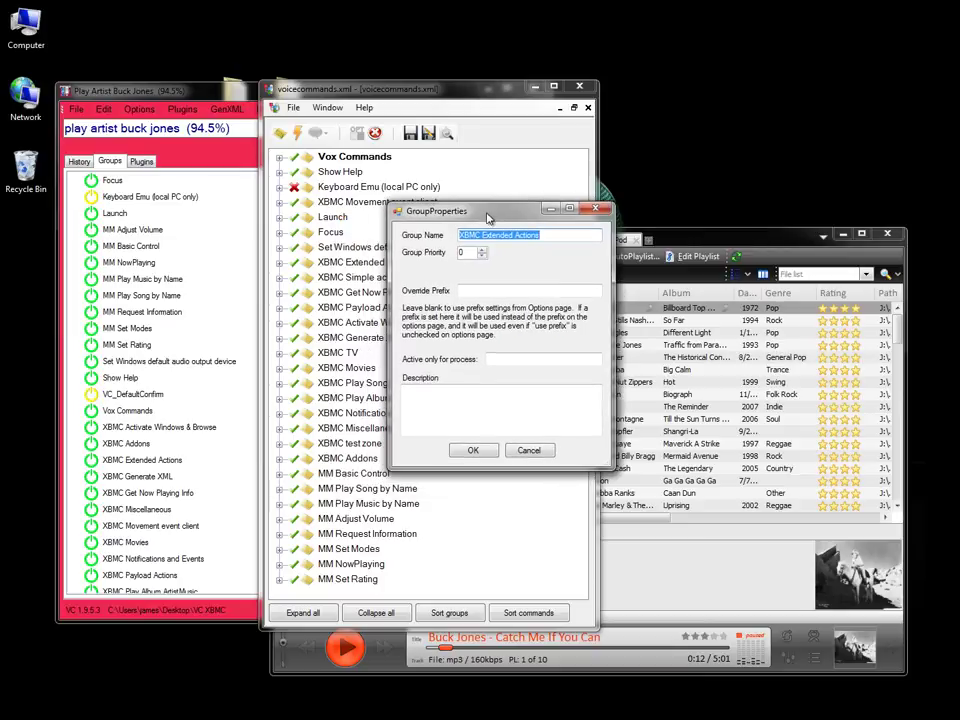
left_click(505, 359)
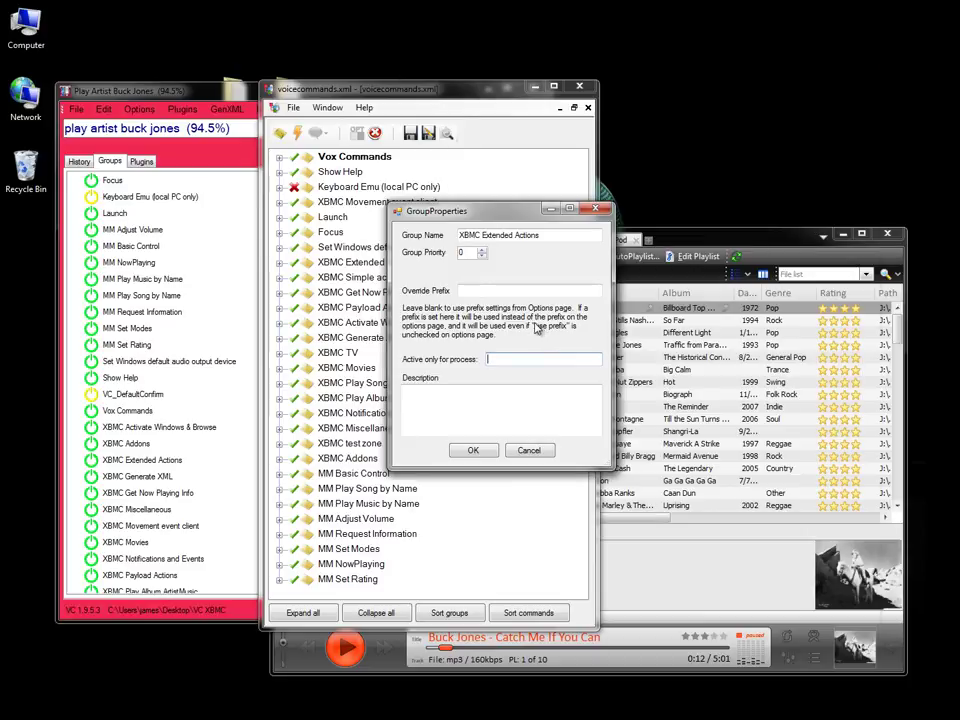
Look up the process names of MediaMonkey and XBMC in Windows Task Manager
key("ctrl+shift+Escape")
left_click(510, 370)
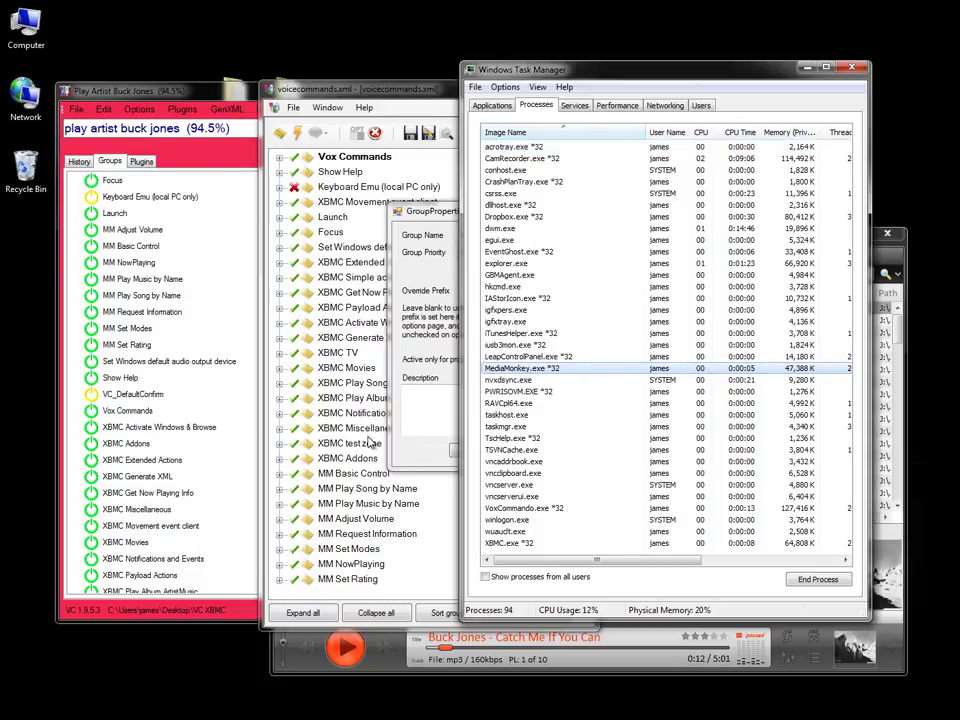
left_click(499, 543)
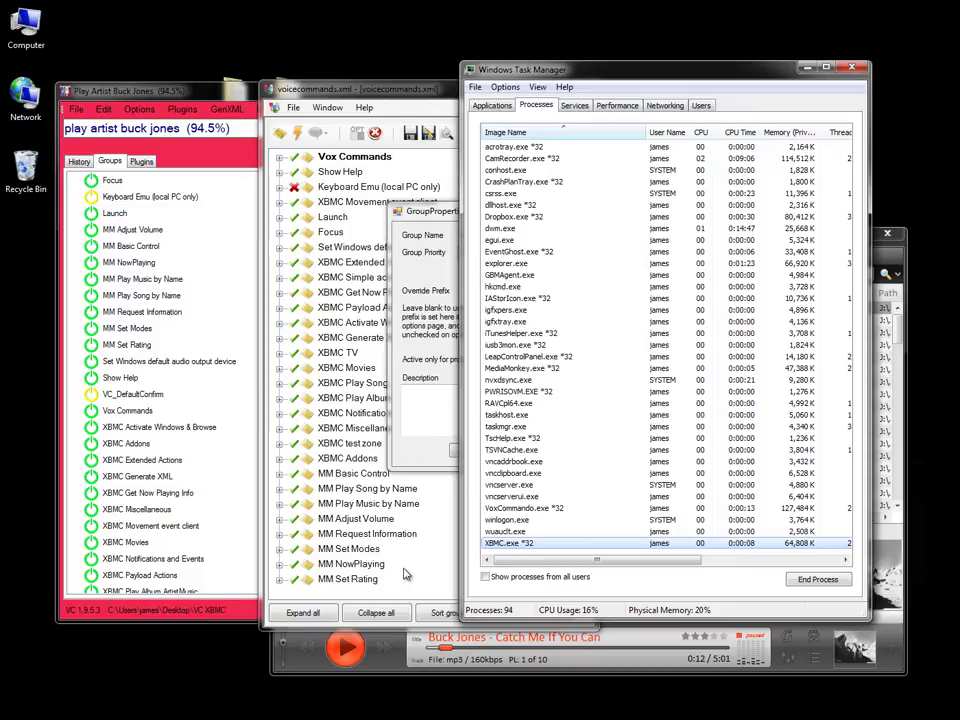
Make the XBMC Extended Actions group active only for the process xbmc, then save the voice commands and close the editor
left_click(430, 464)
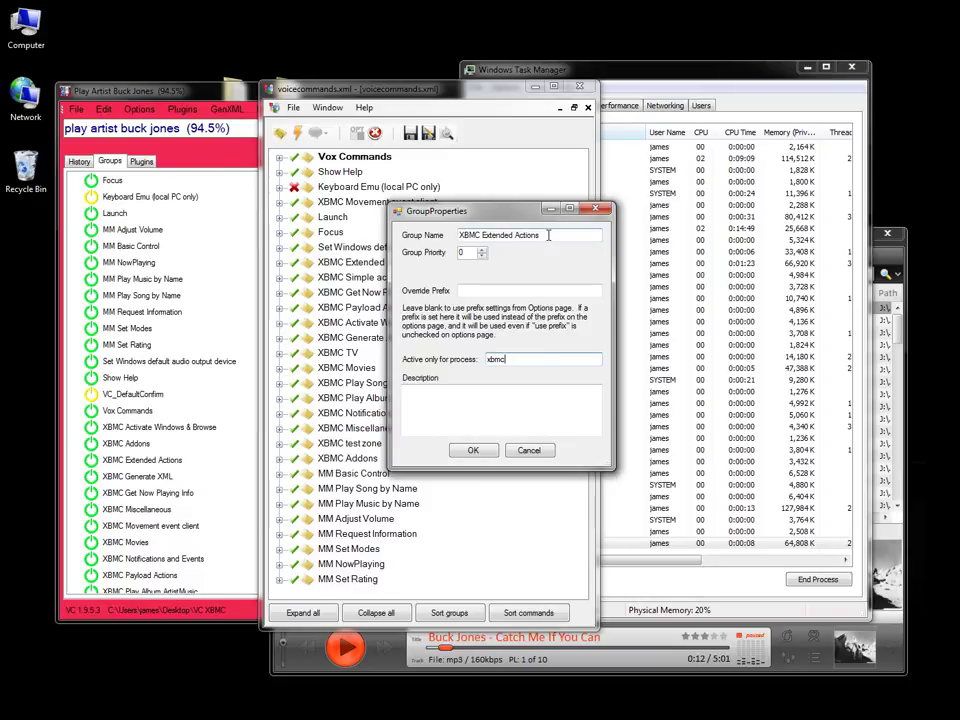
left_click(488, 451)
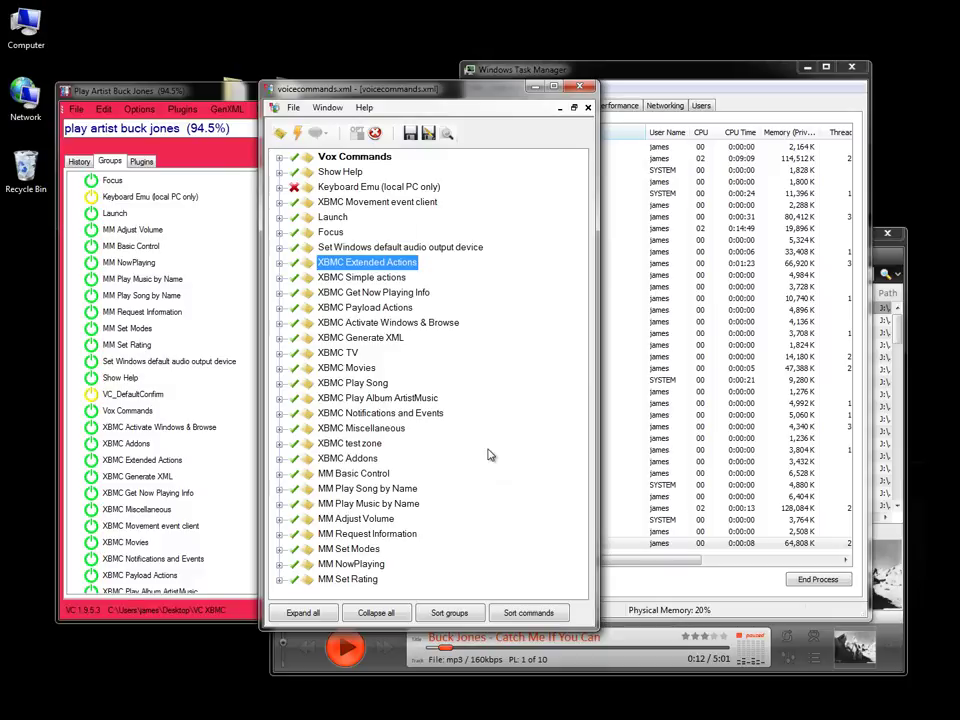
left_click(410, 137)
left_click(582, 90)
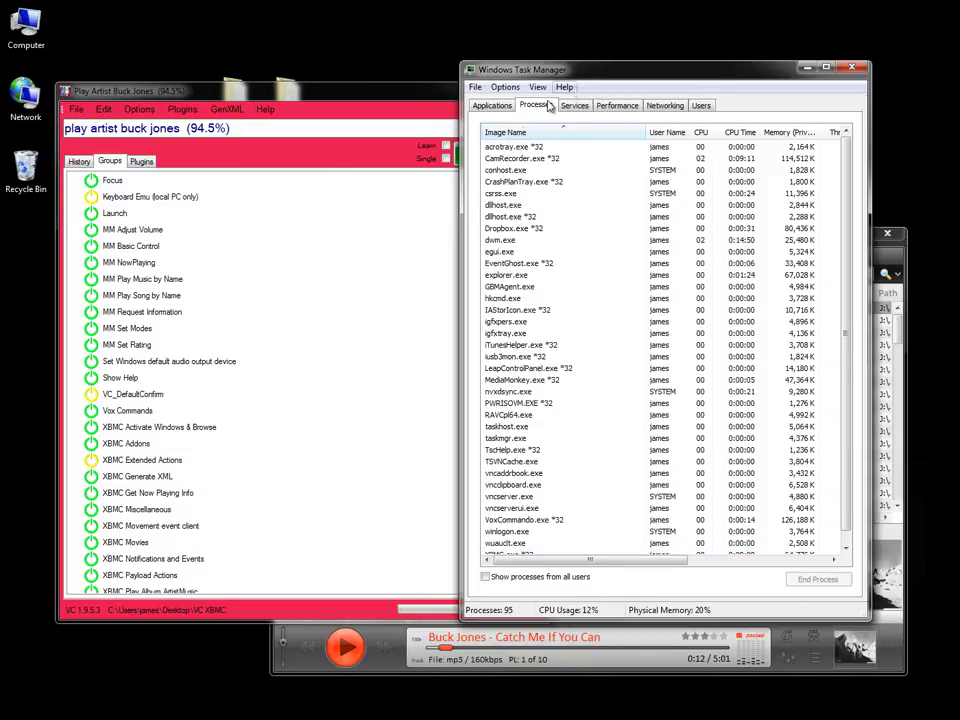
Examine the XBMC Extended Actions group's status in the loaded groups with VoxCommando focused and with XBMC focused
left_click(354, 101)
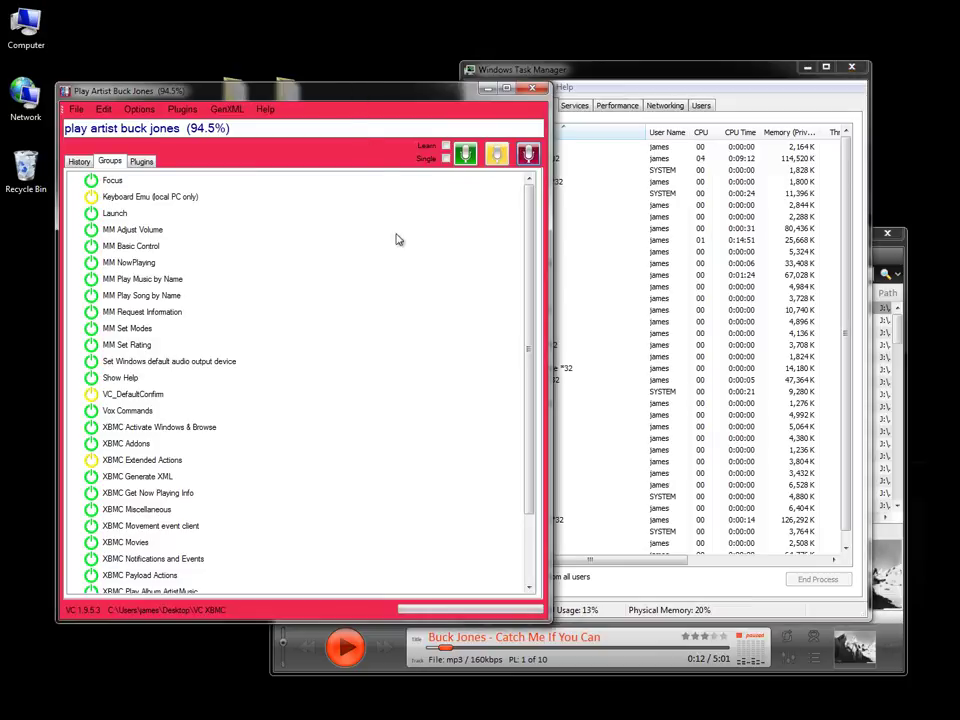
scroll(530, 486, "down", 3)
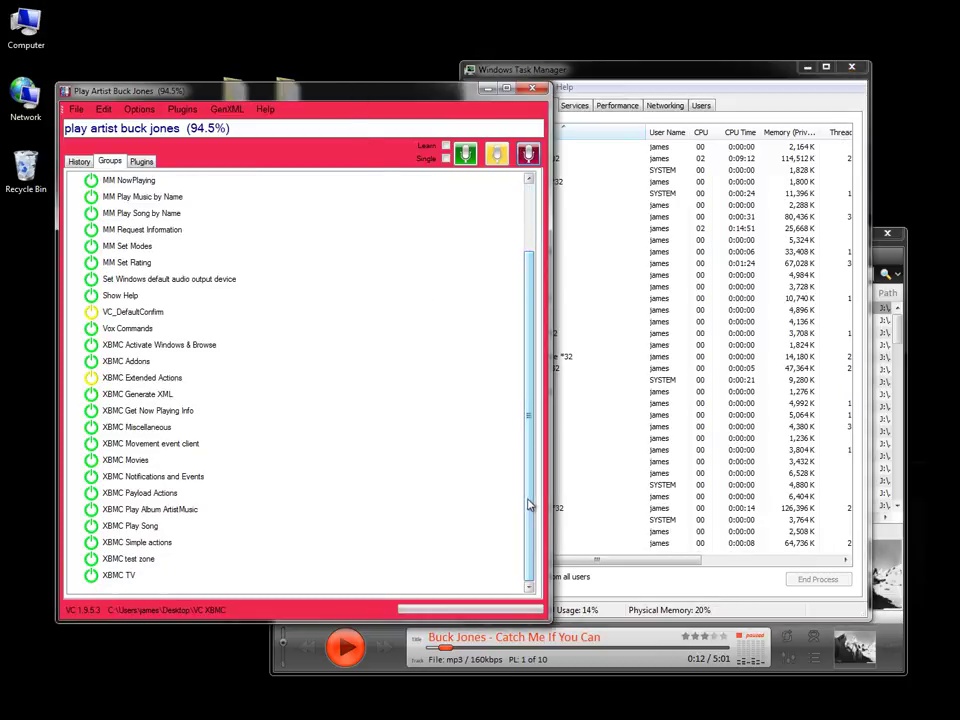
mouse_move(110, 386)
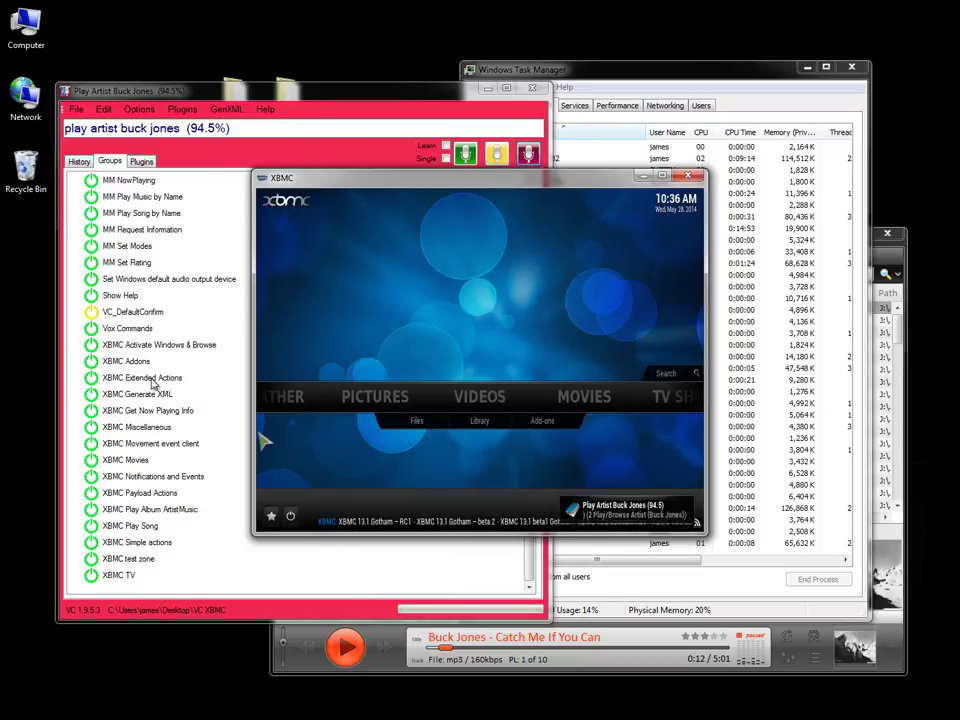
left_click(359, 94)
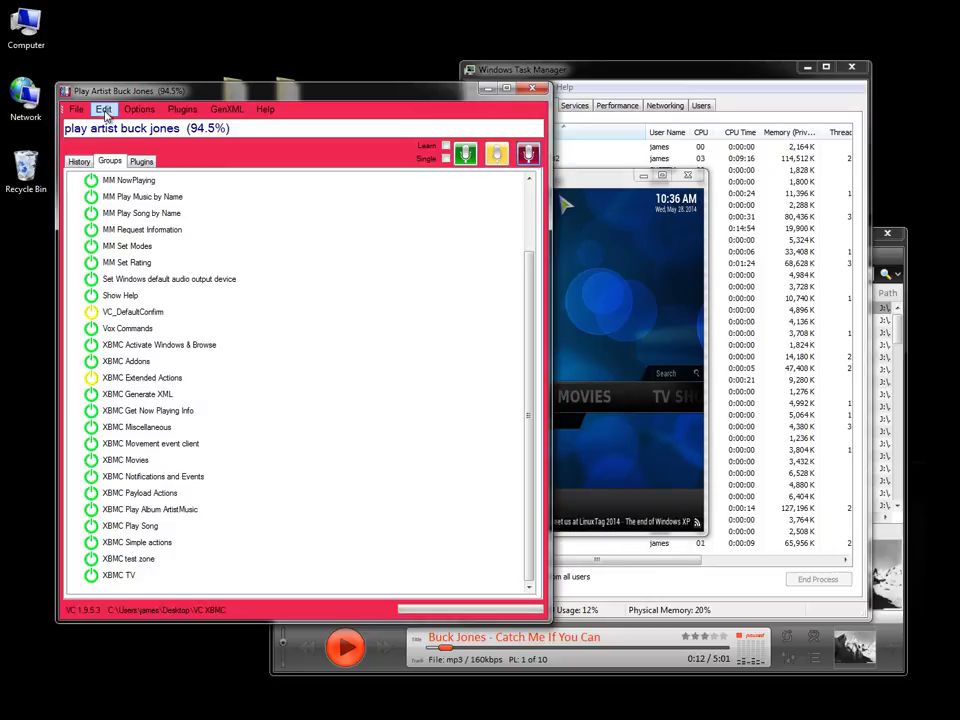
Reopen the voice command editor, review the process restriction of the XBMC Extended Actions group and leave its properties without changes
left_click(103, 110)
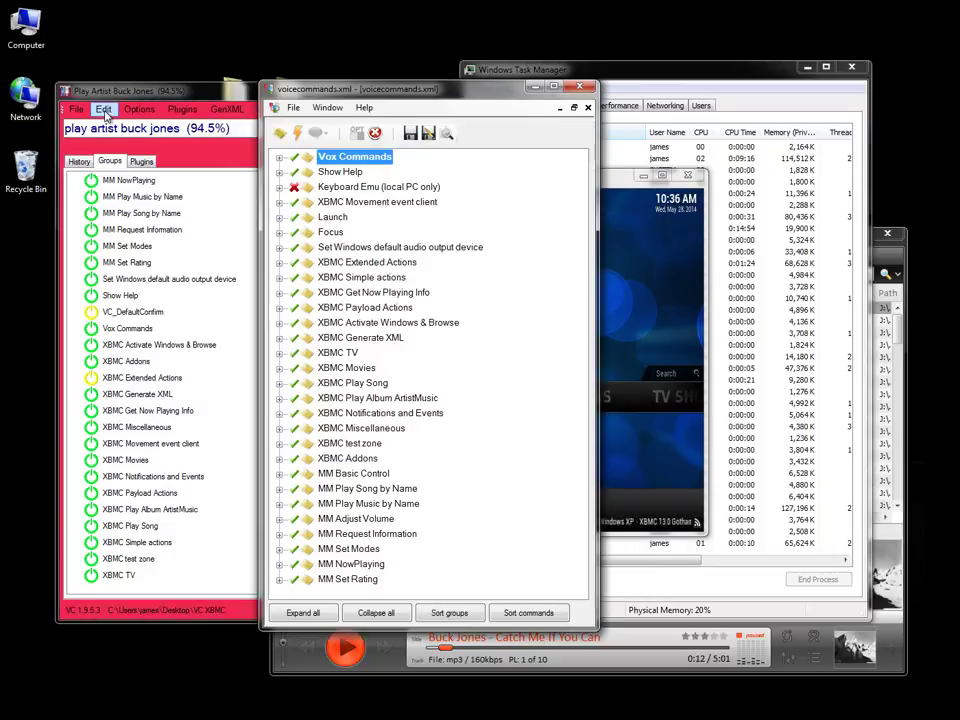
right_click(345, 263)
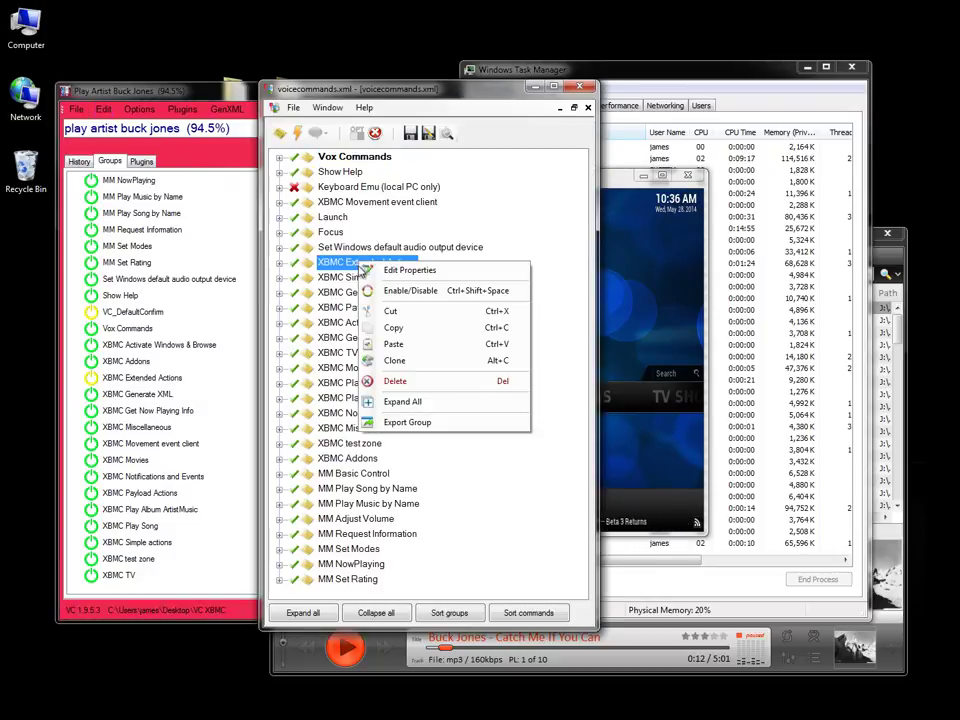
left_click(410, 270)
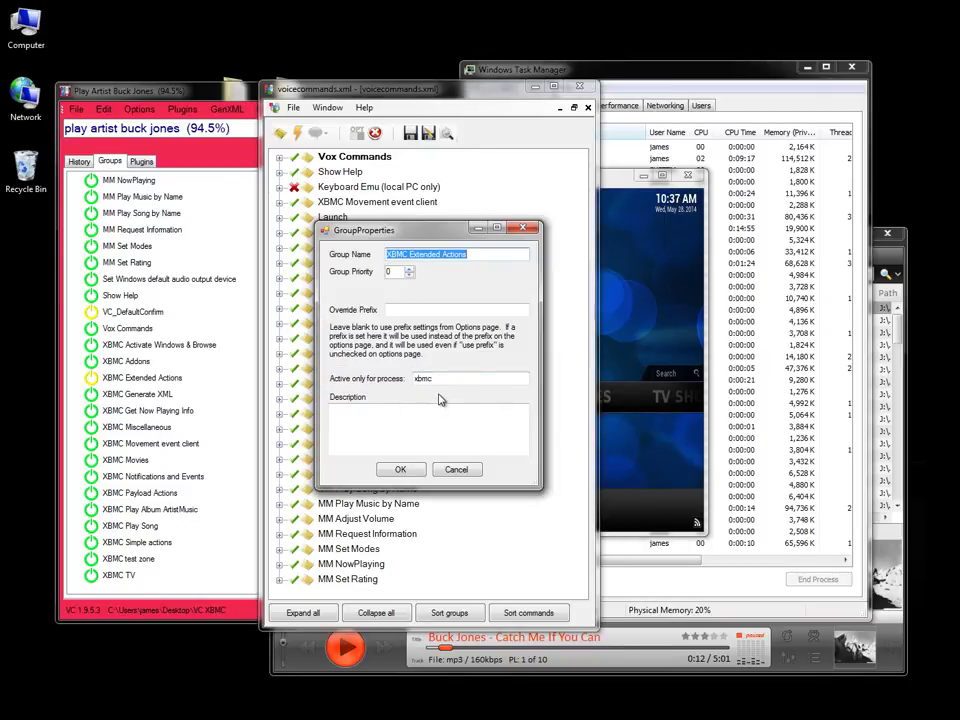
left_click(455, 470)
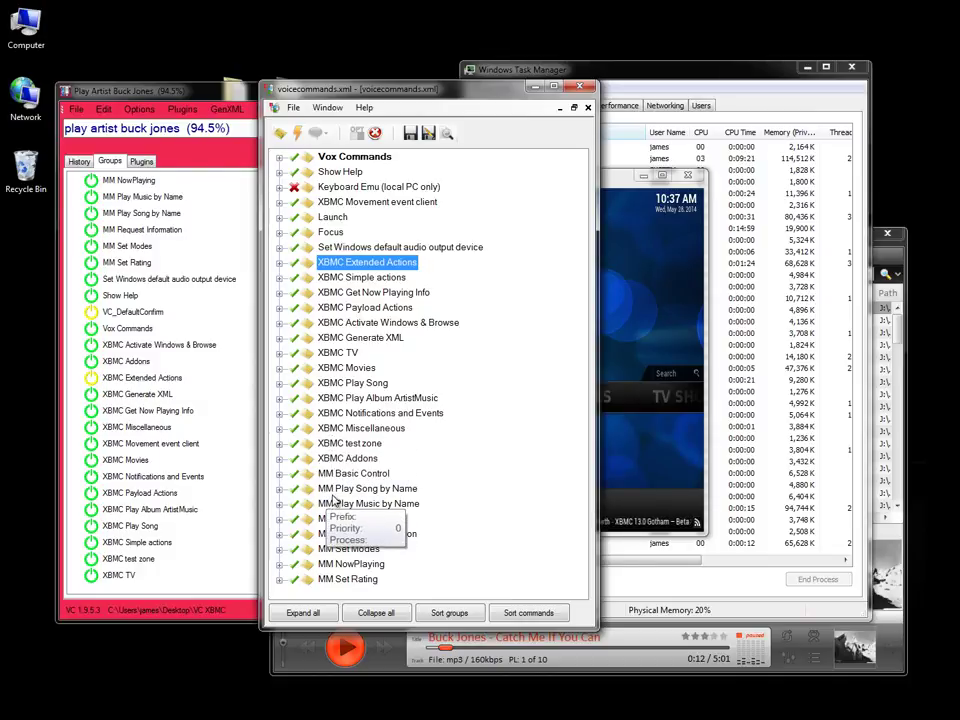
Check MediaMonkey's process name in Windows Task Manager and close Task Manager
left_click(636, 74)
left_click_drag(636, 74, 539, 87)
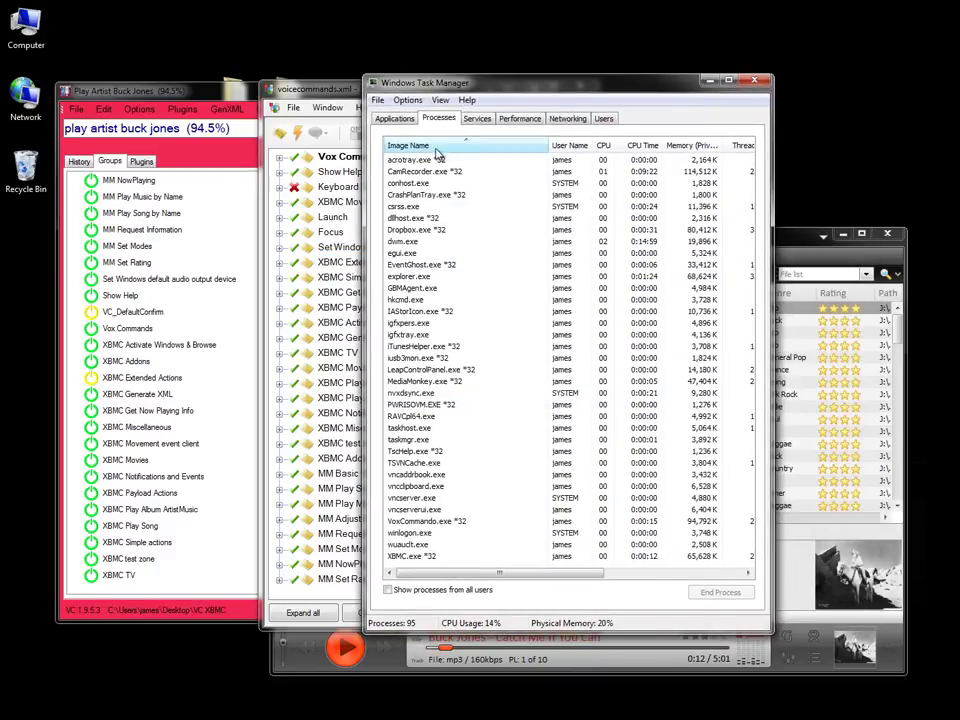
left_click(415, 382)
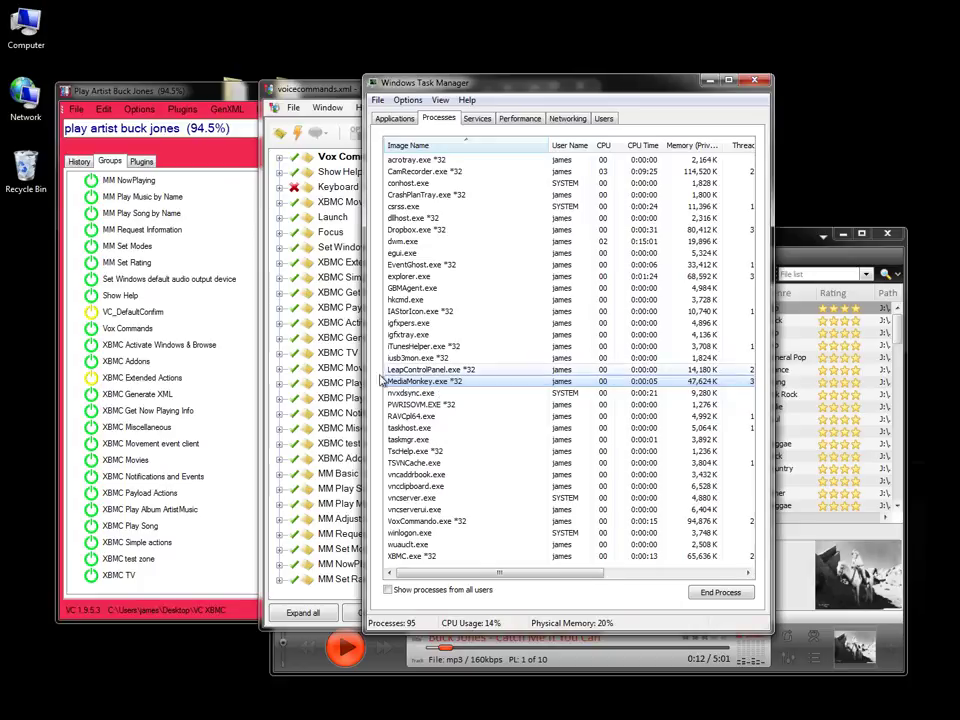
left_click(758, 81)
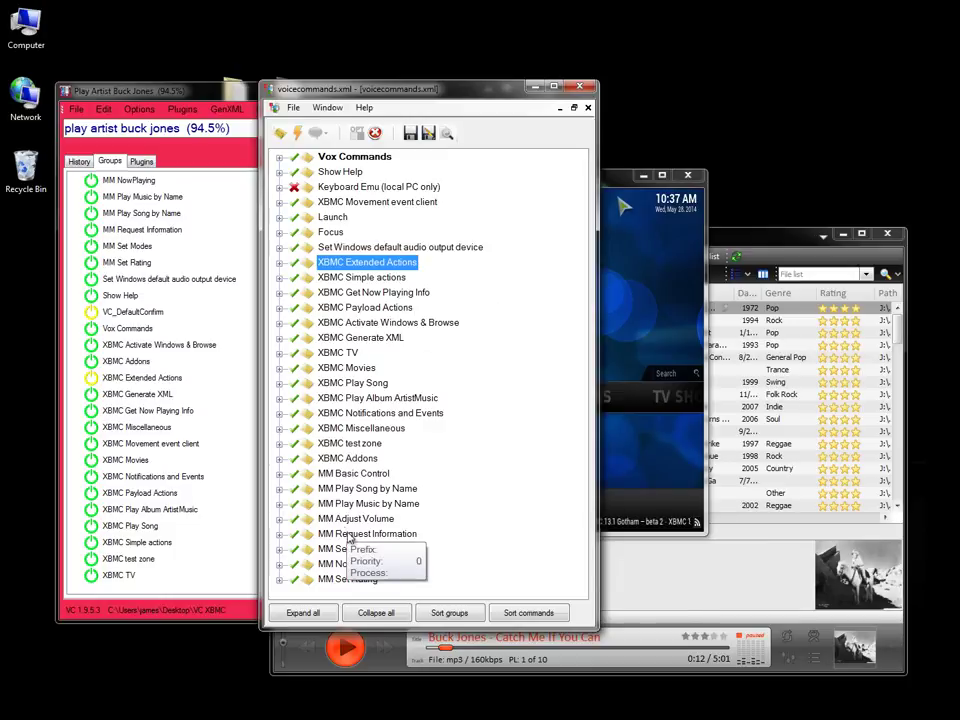
Make the MM Basic Control group active only for the process setting !xbmc
right_click(331, 476)
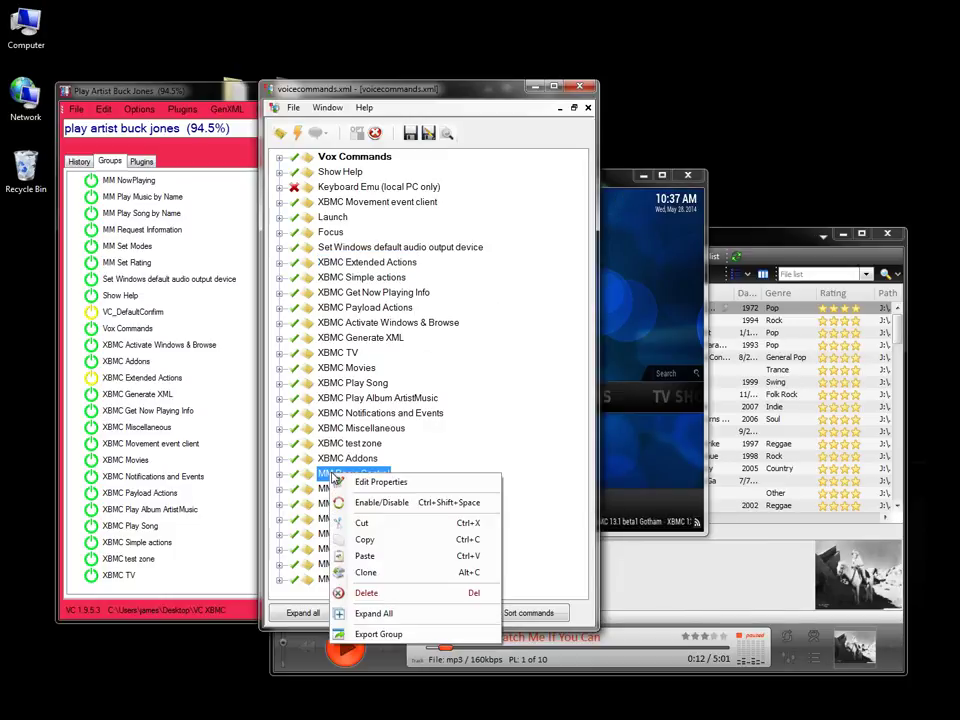
left_click(380, 483)
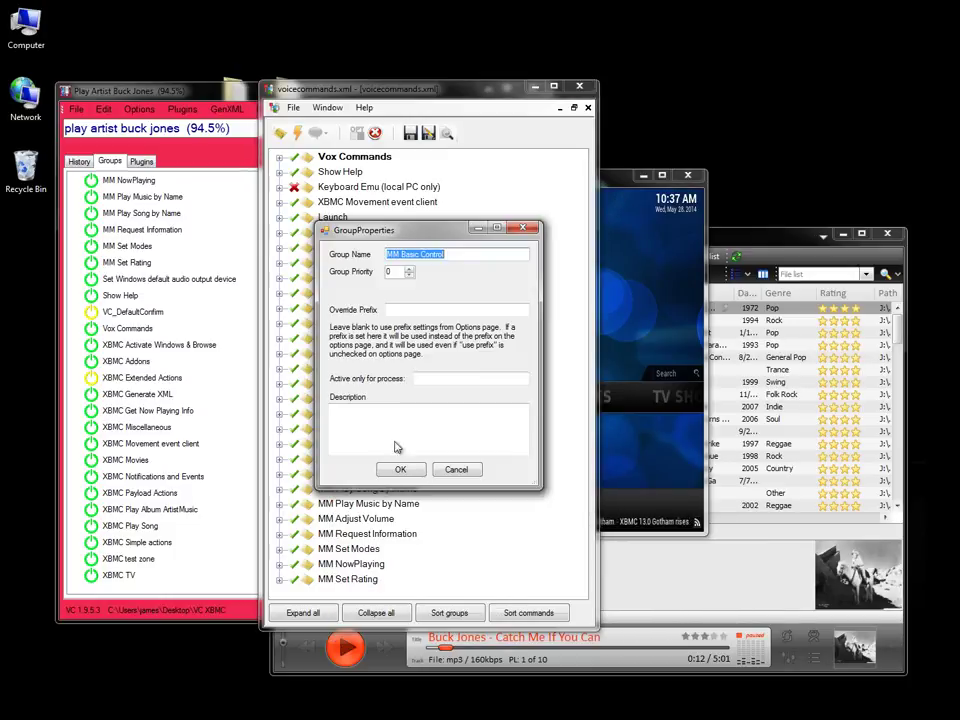
left_click(428, 378)
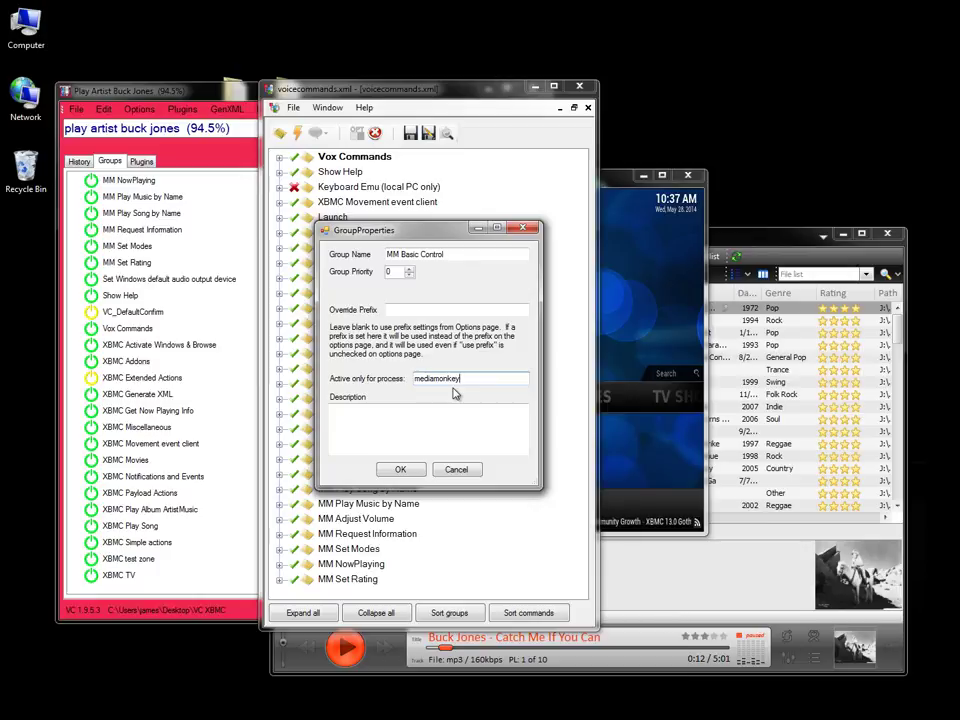
double_click(452, 386)
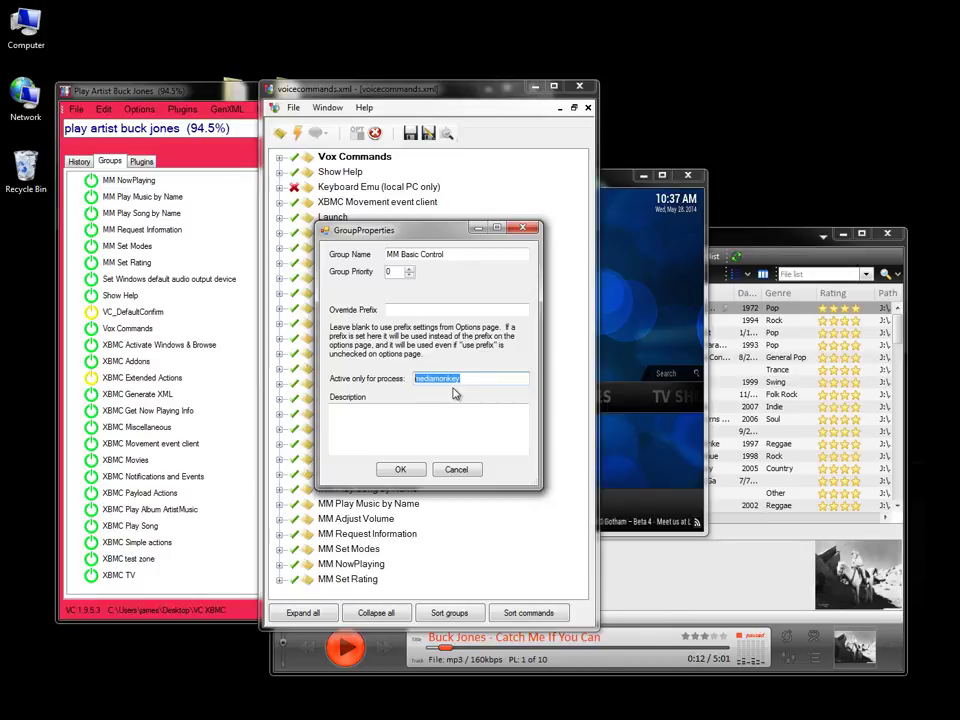
key("BackSpace")
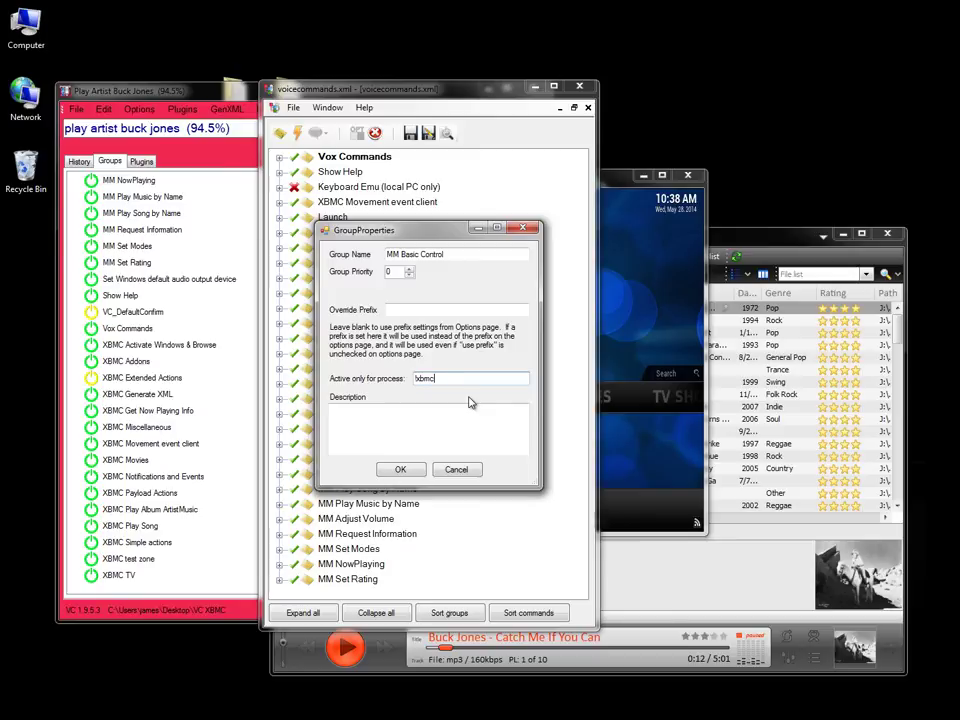
left_click(401, 471)
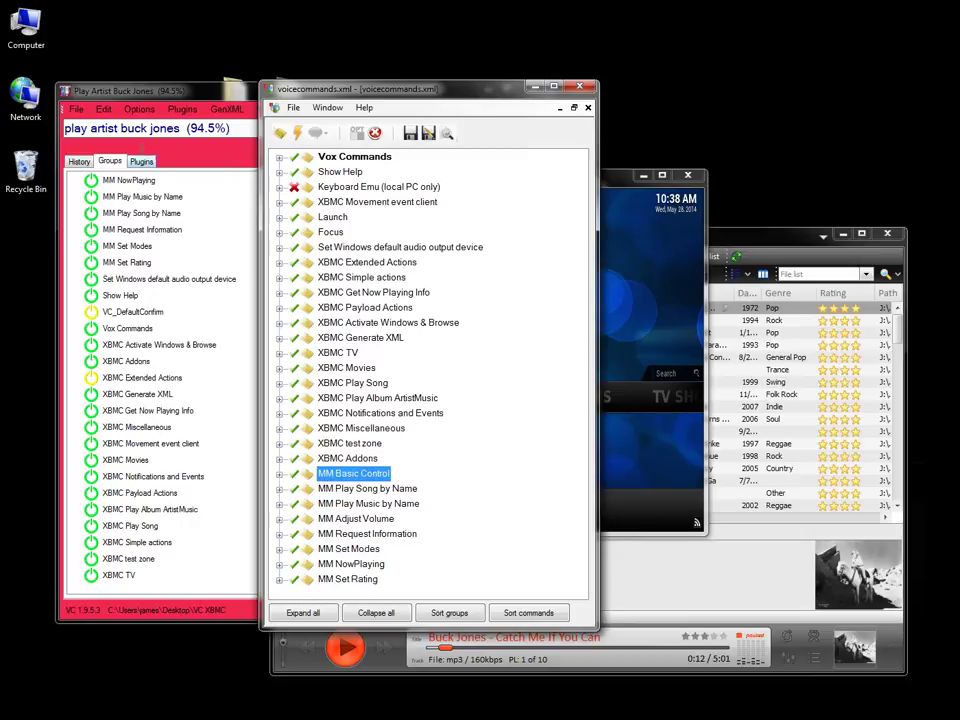
Close the voice command editor and save the changes to voicecommands.xml
left_click(171, 93)
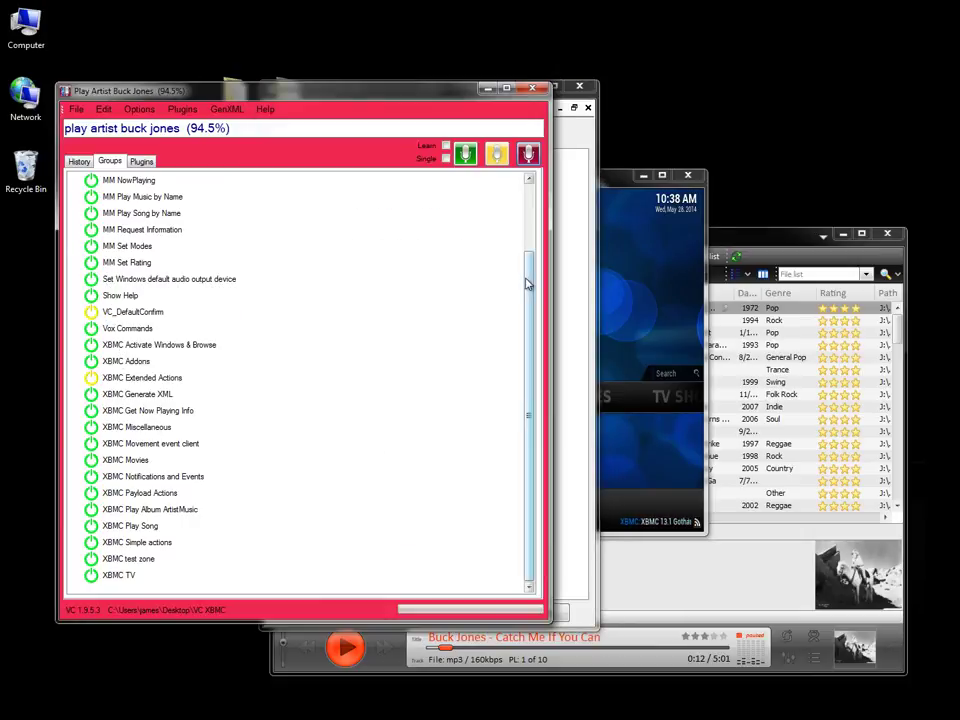
left_click(585, 90)
left_click(583, 88)
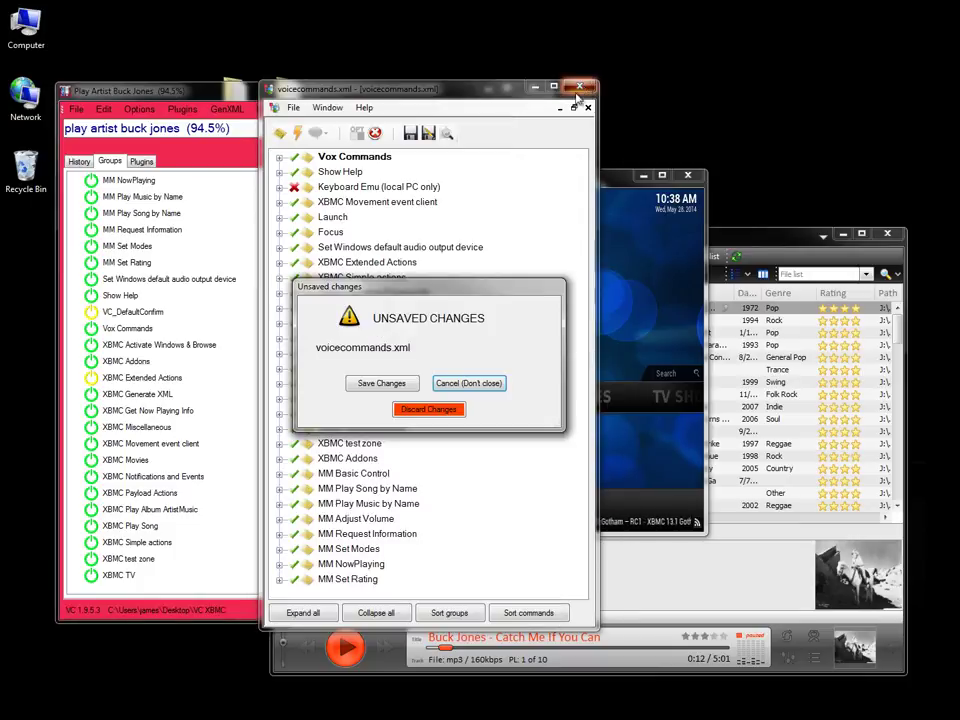
left_click(292, 289)
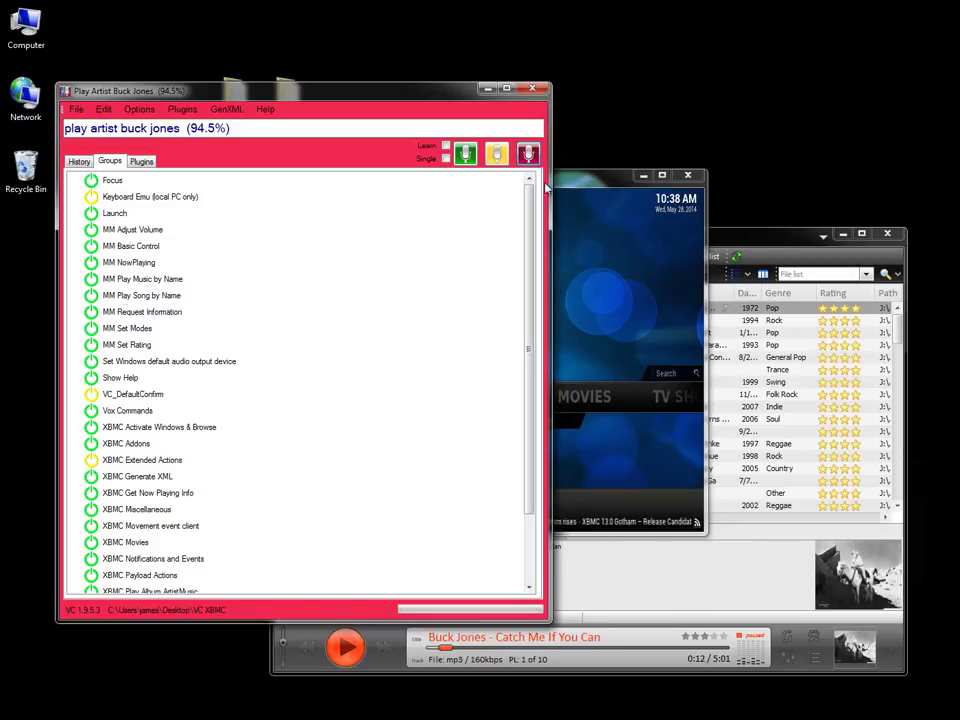
Move the XBMC window off the group list and compare the MM Basic Control and XBMC Extended Actions statuses as focus changes
left_click_drag(583, 185, 720, 187)
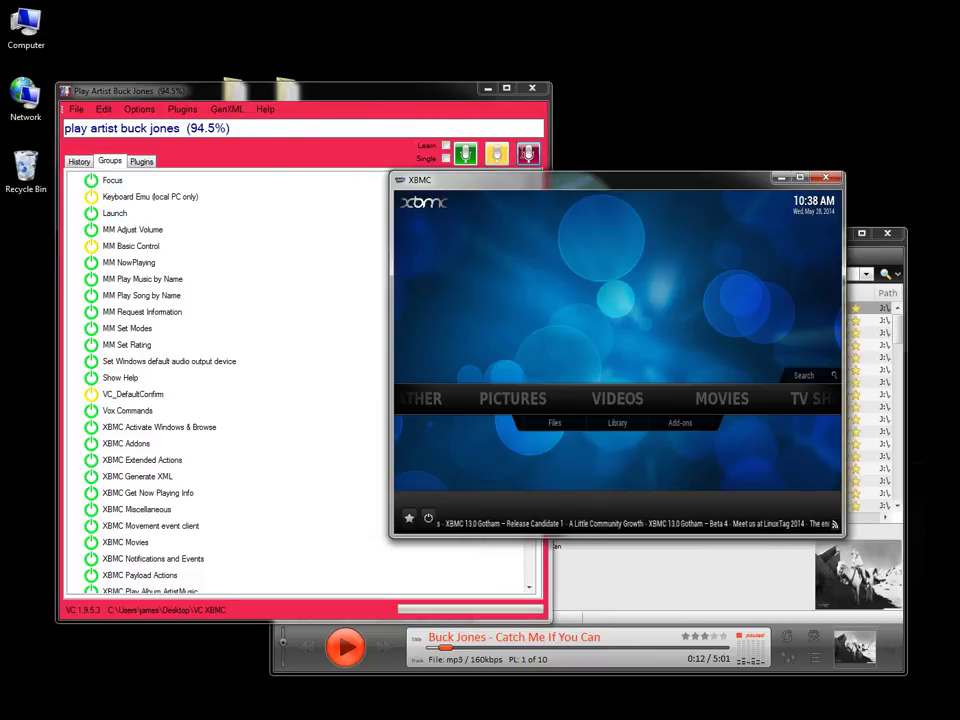
left_click(146, 215)
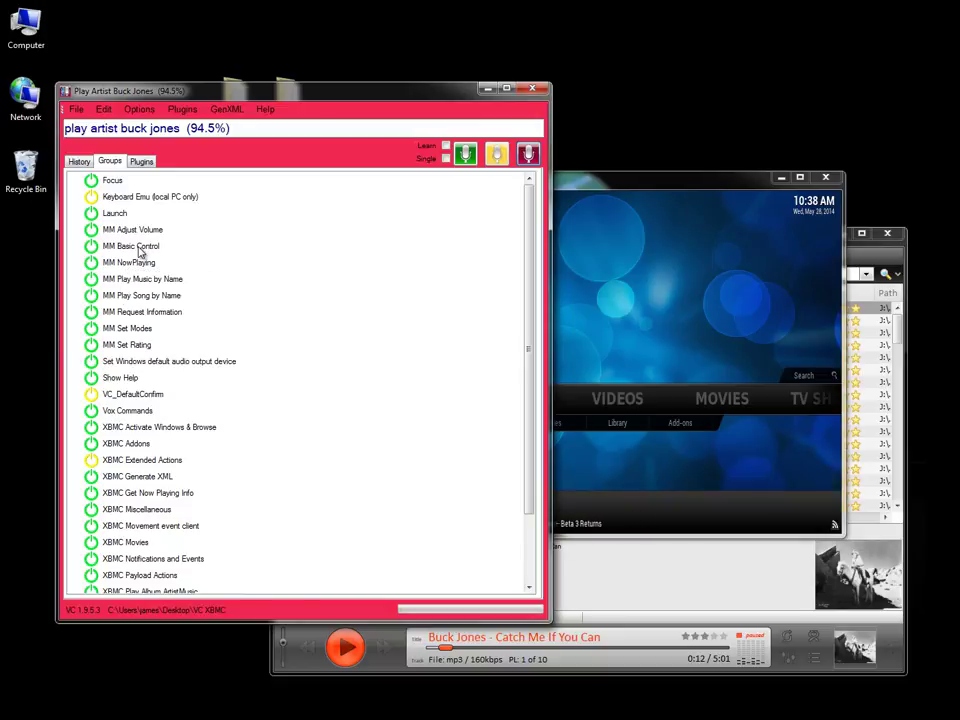
Review the program focus polling frequency in the Events options, cancel without changes and show the history of focus events
left_click(139, 110)
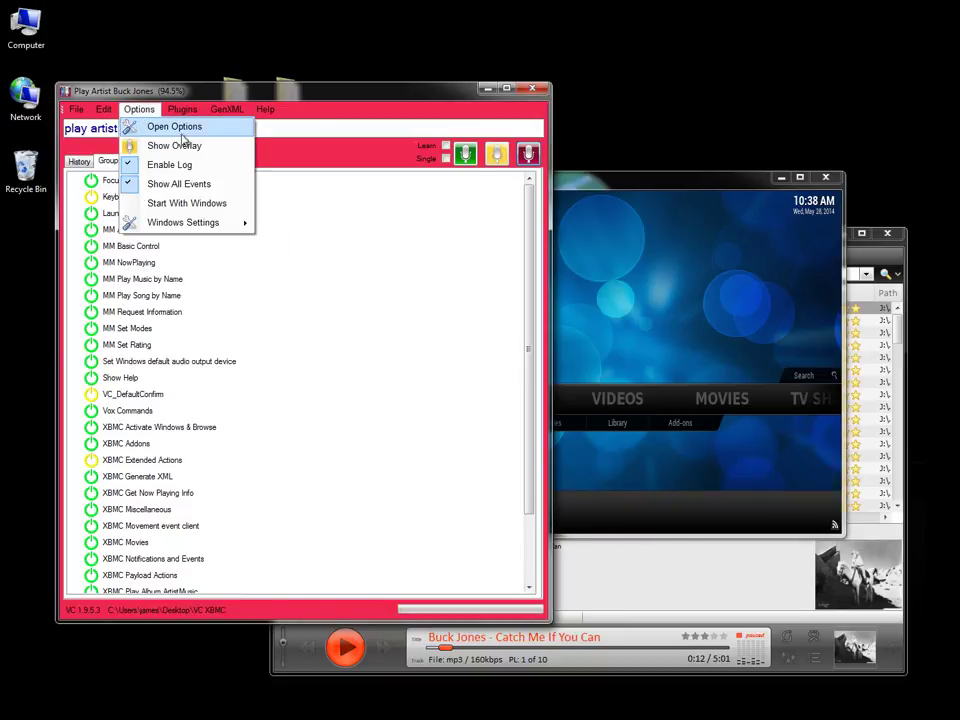
left_click(178, 128)
left_click(266, 176)
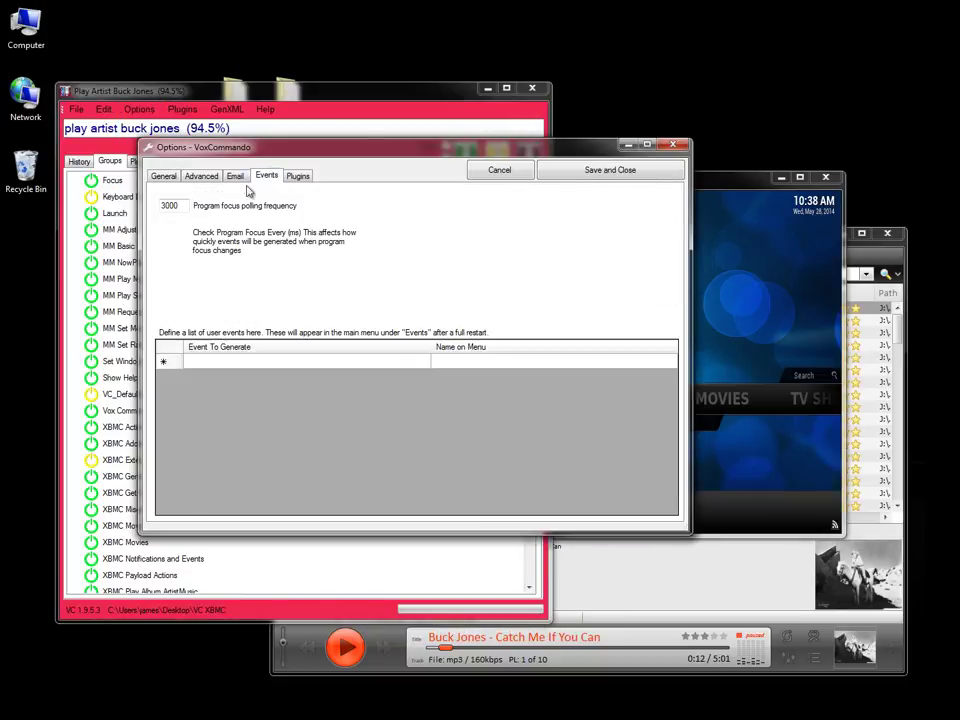
double_click(182, 207)
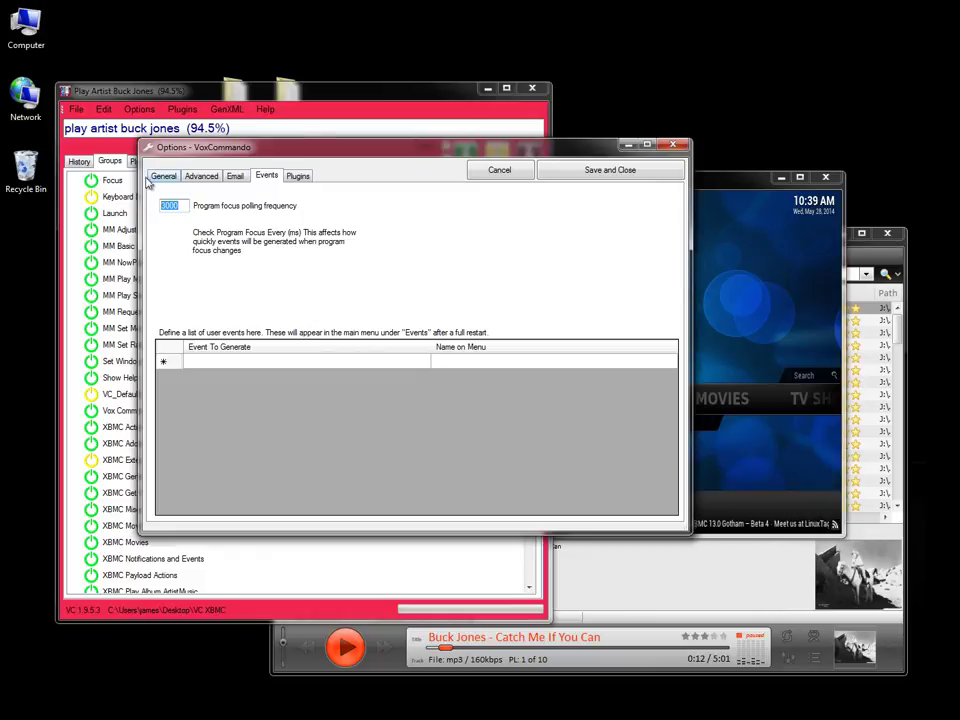
left_click(478, 174)
left_click(80, 162)
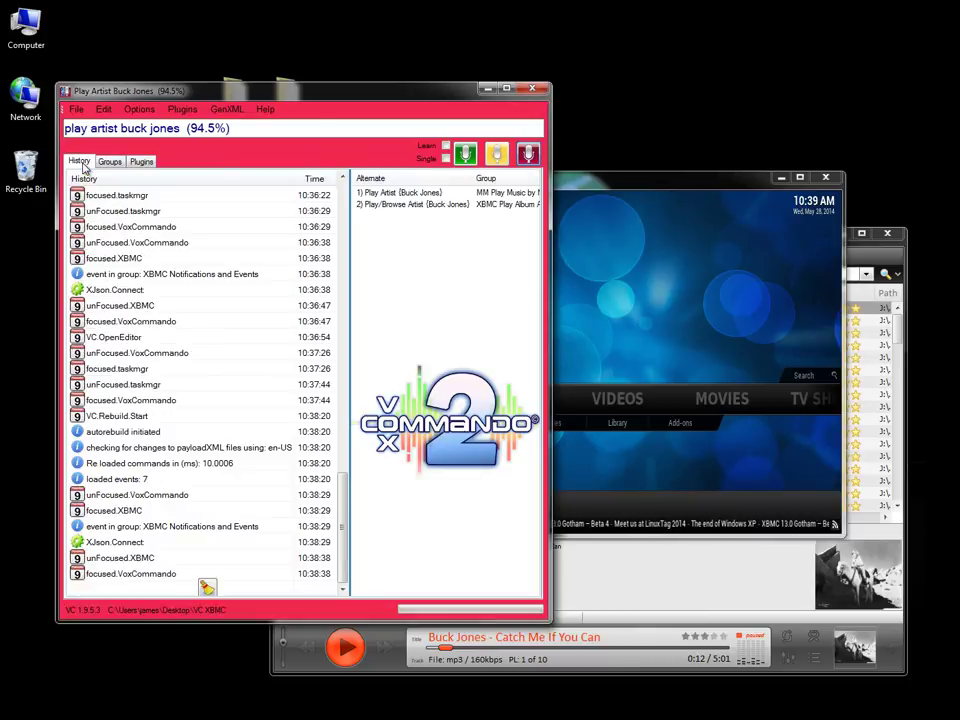
Examine the focused and unFocused entries for taskmgr and XBMC in the event history
left_click(103, 195)
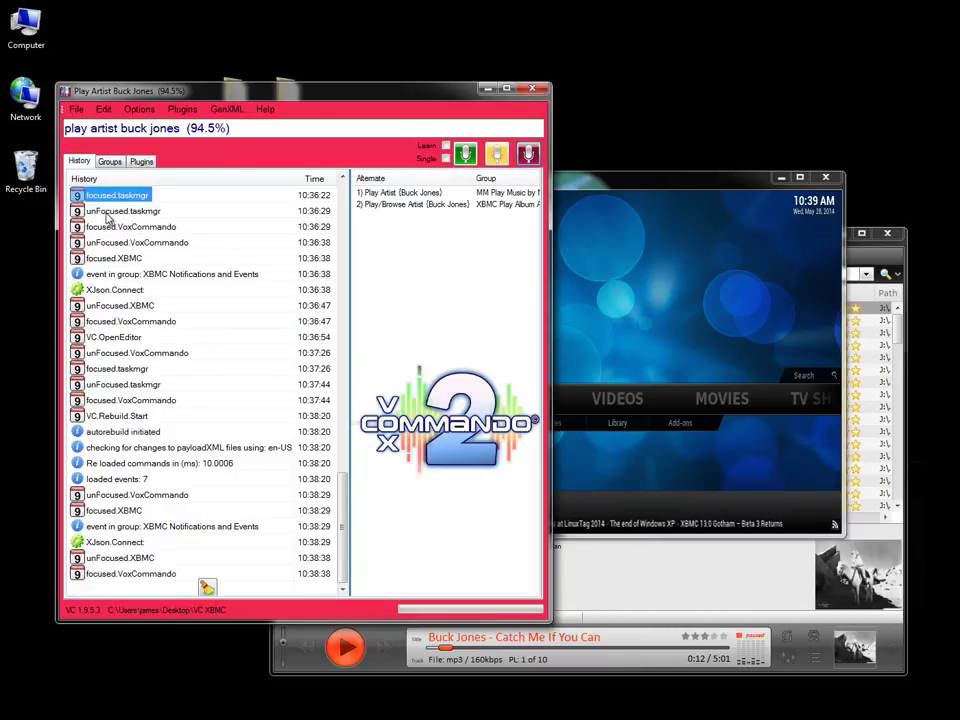
left_click(107, 213)
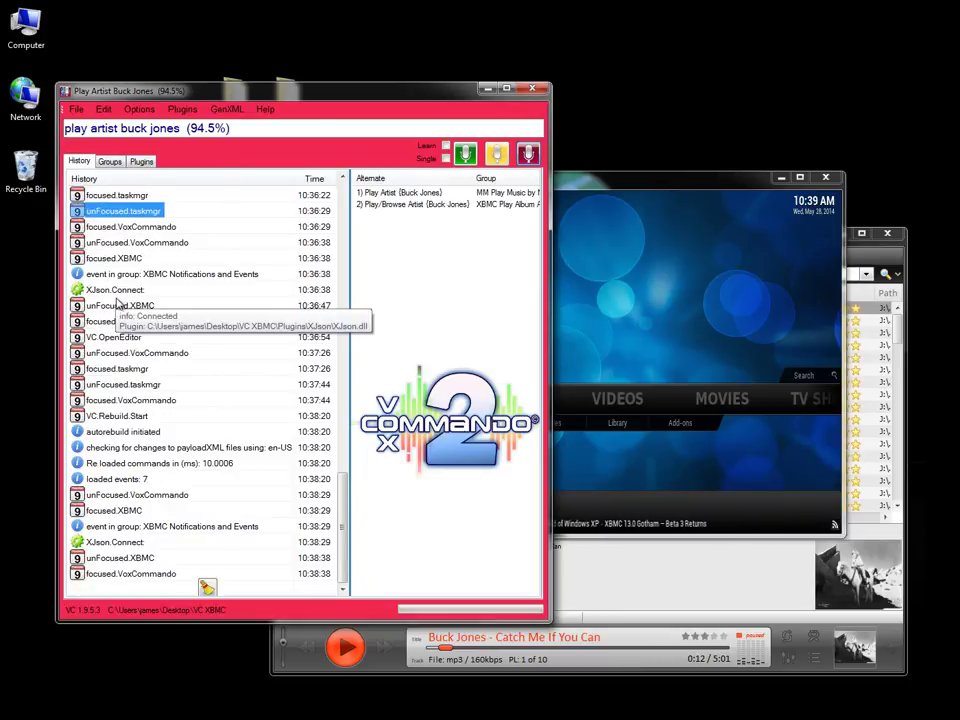
left_click(90, 306)
left_click(80, 259)
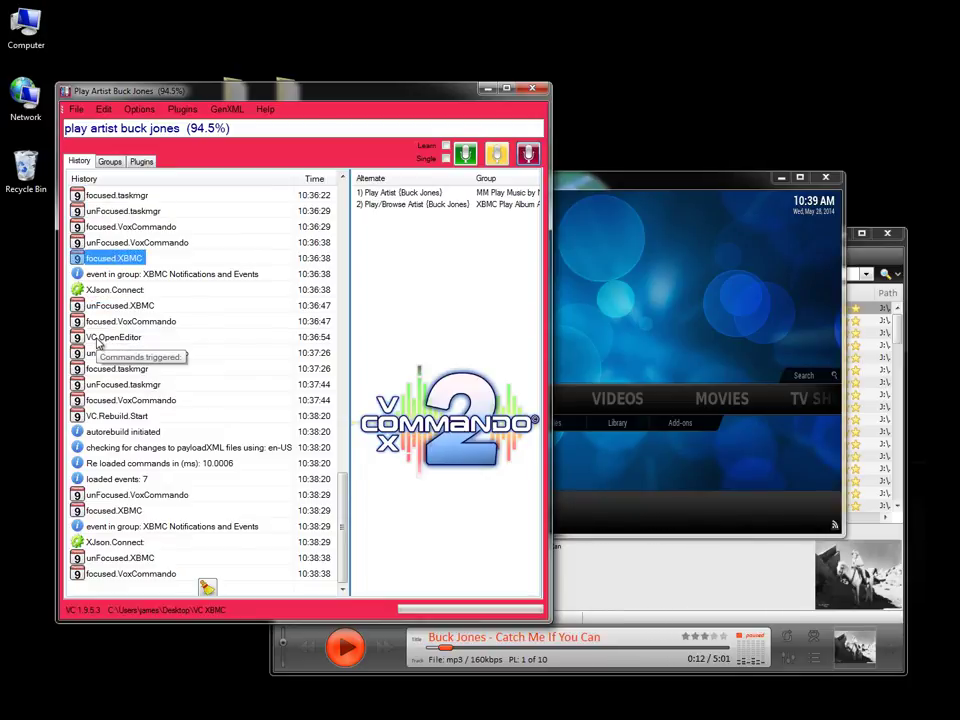
Clear the event history and log fresh focus events by switching focus to XBMC and MediaMonkey
left_click(206, 587)
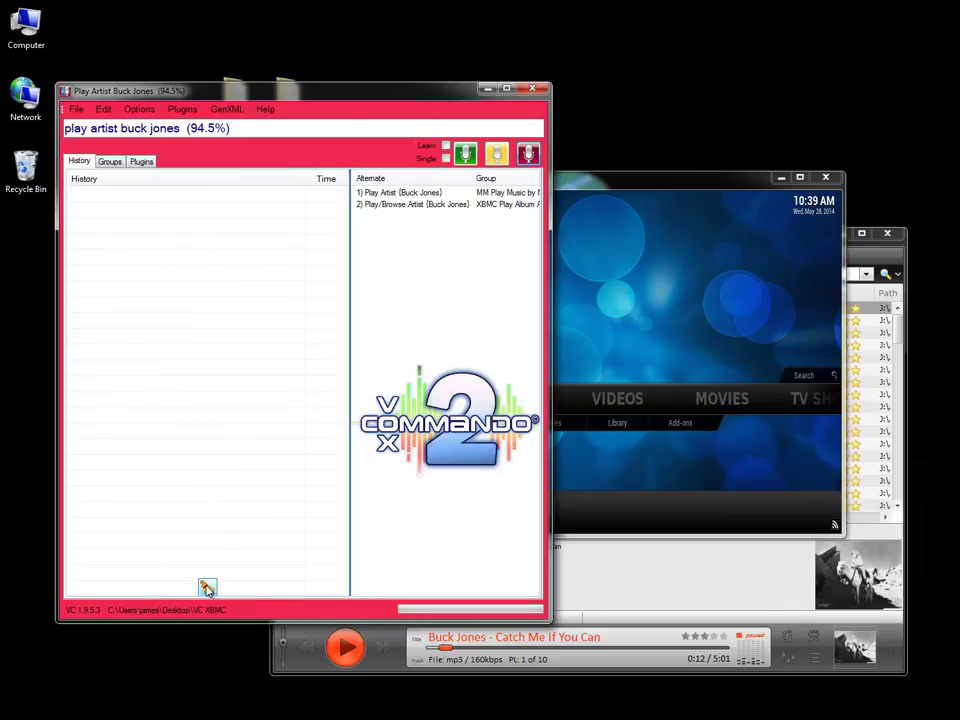
left_click(632, 185)
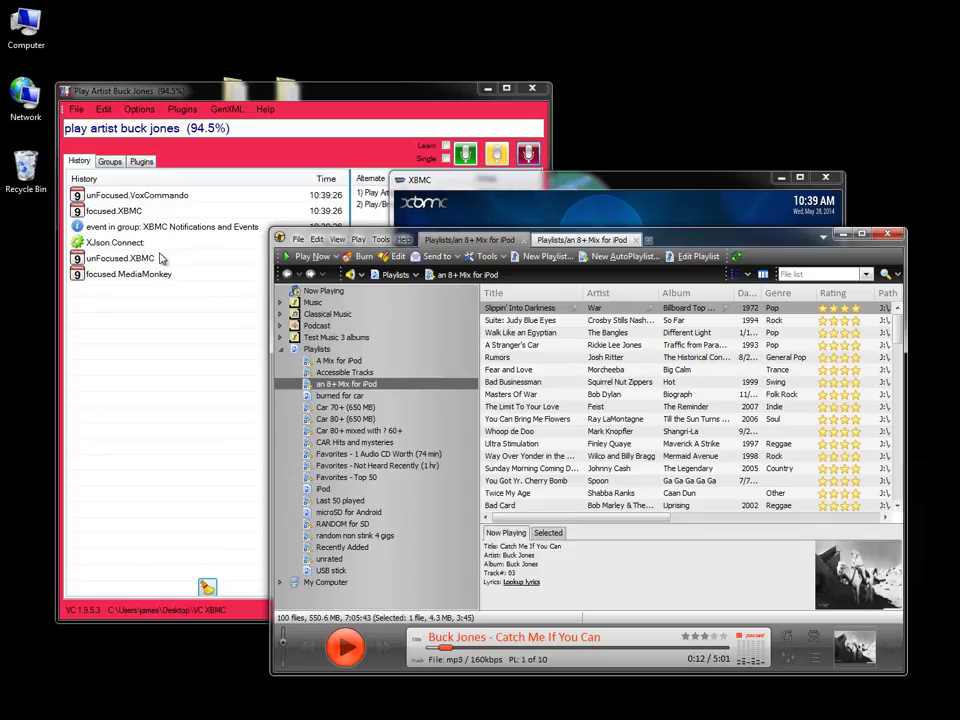
Minimise the MediaMonkey and XBMC windows and open the voice command editor with all groups collapsed
left_click(843, 234)
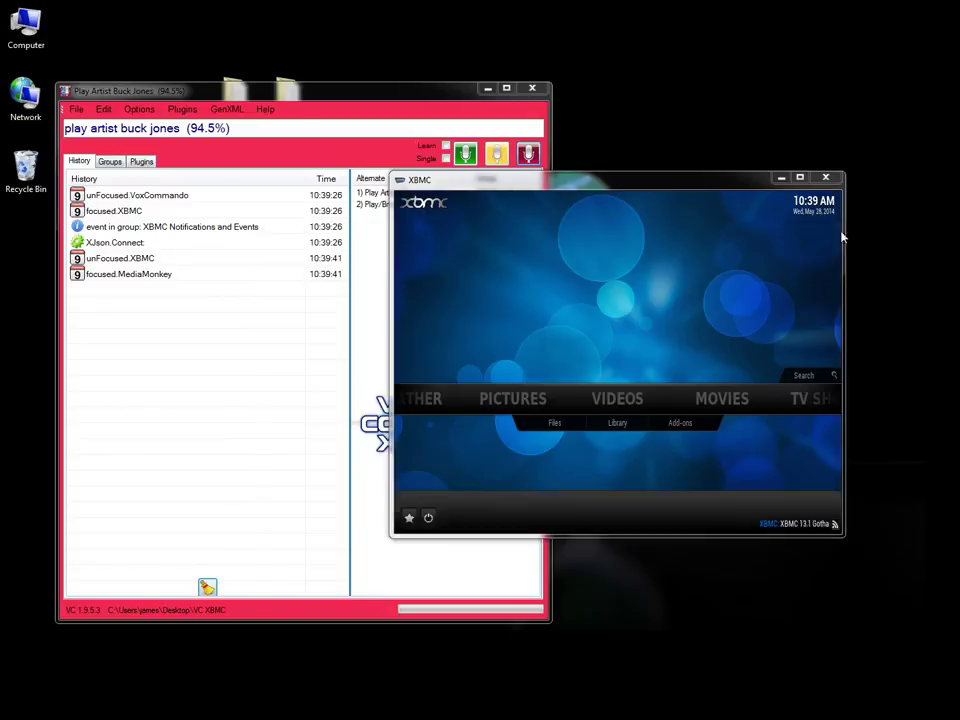
left_click(781, 178)
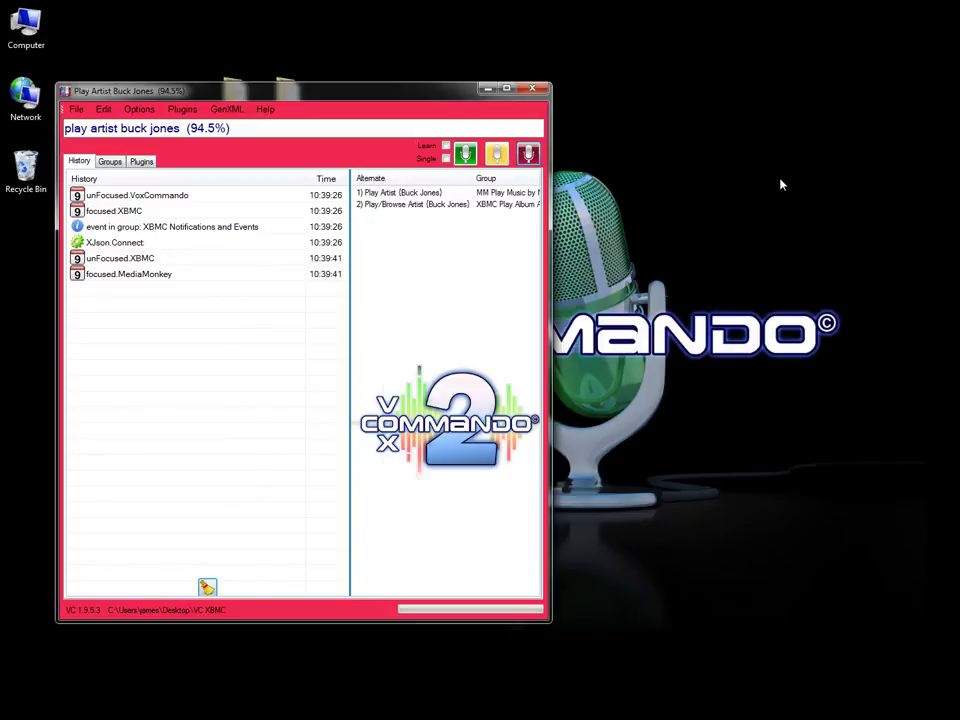
left_click(103, 111)
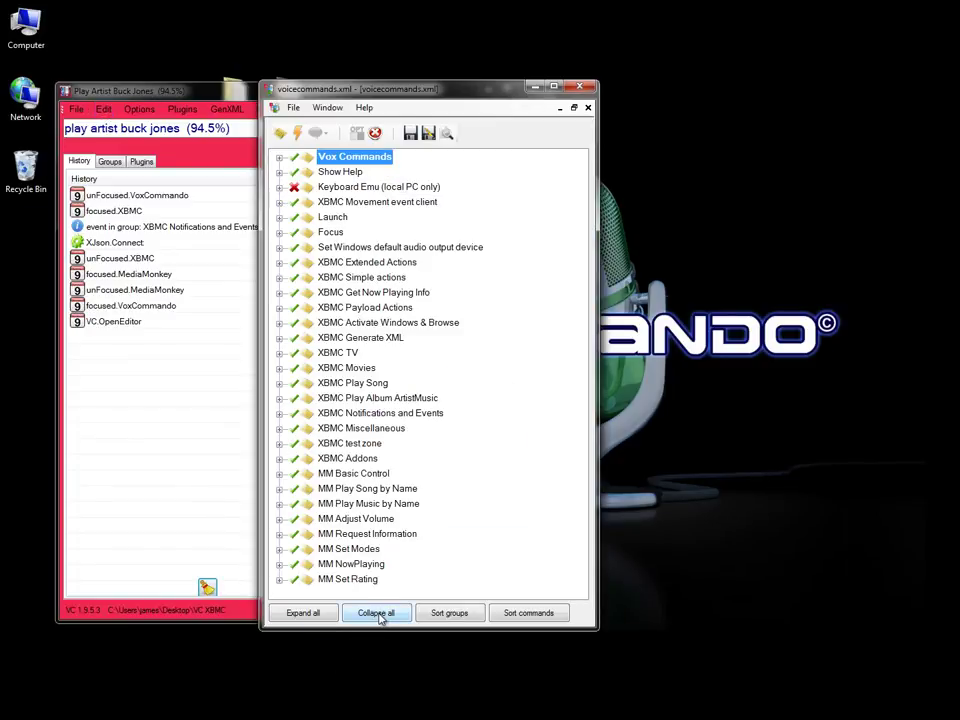
left_click(382, 614)
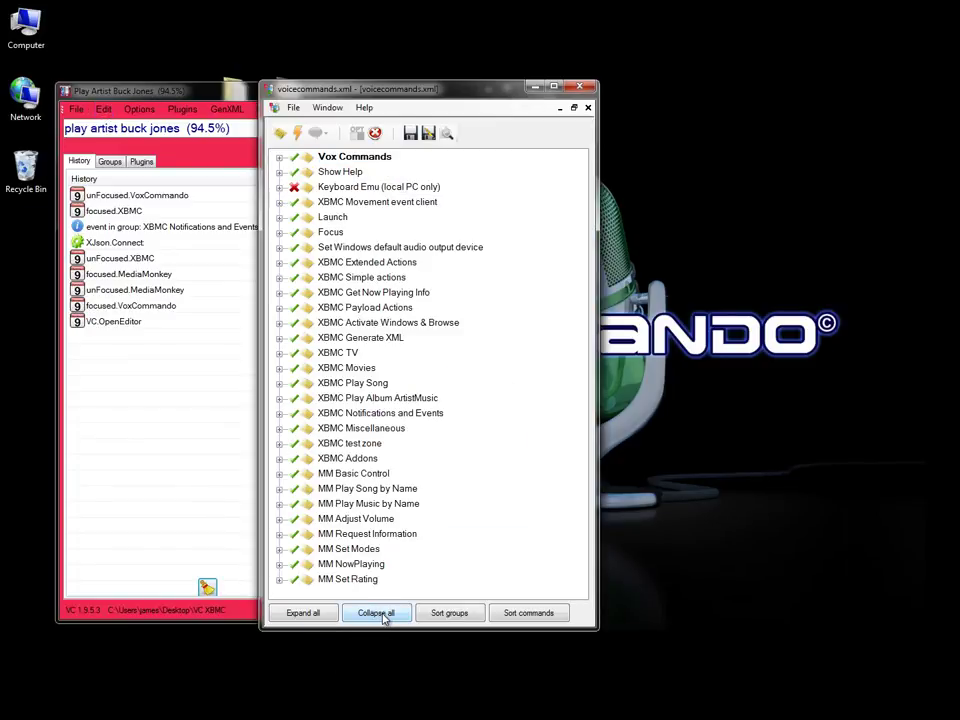
Add a command group named "disable and enable groups for XBMC and MM" directly below Vox Commands
left_click(340, 157)
left_click(282, 136)
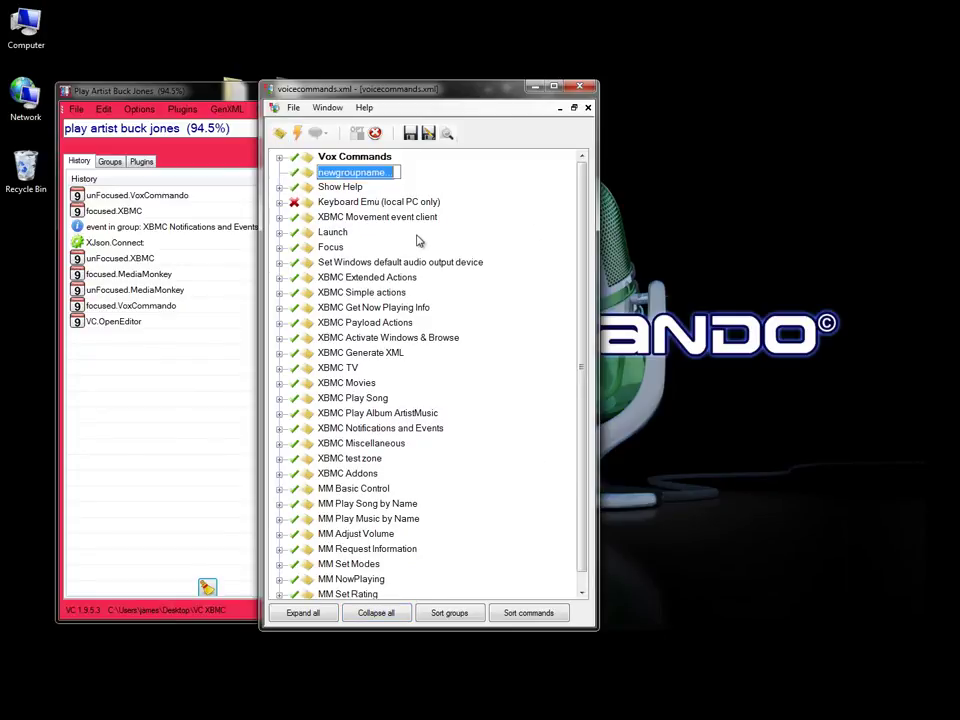
type("e")
type("isable and ena")
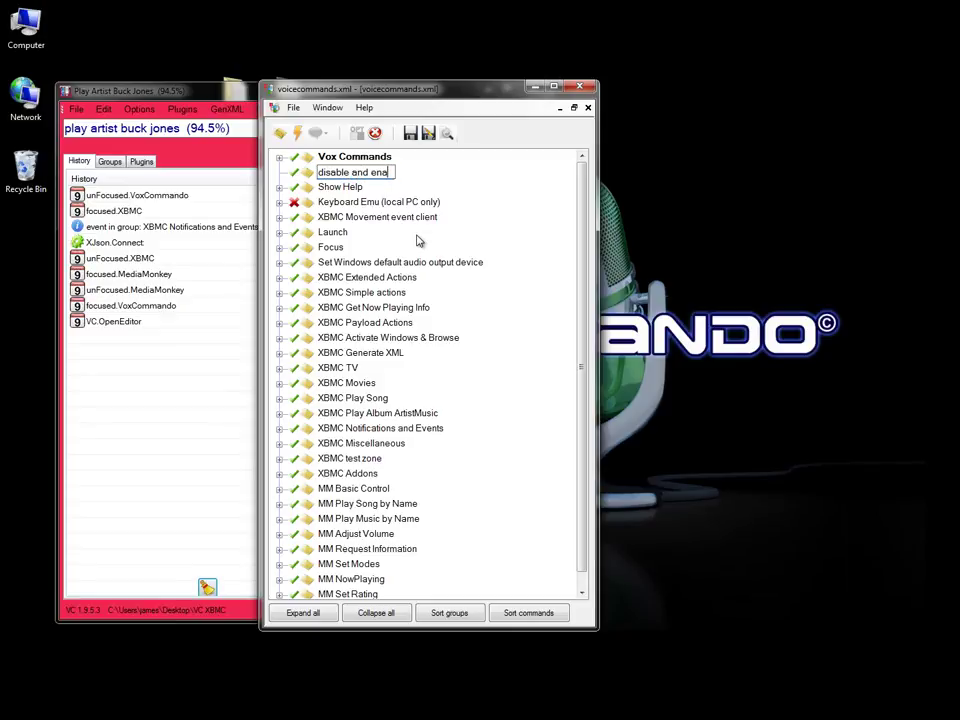
type("ble groups for ")
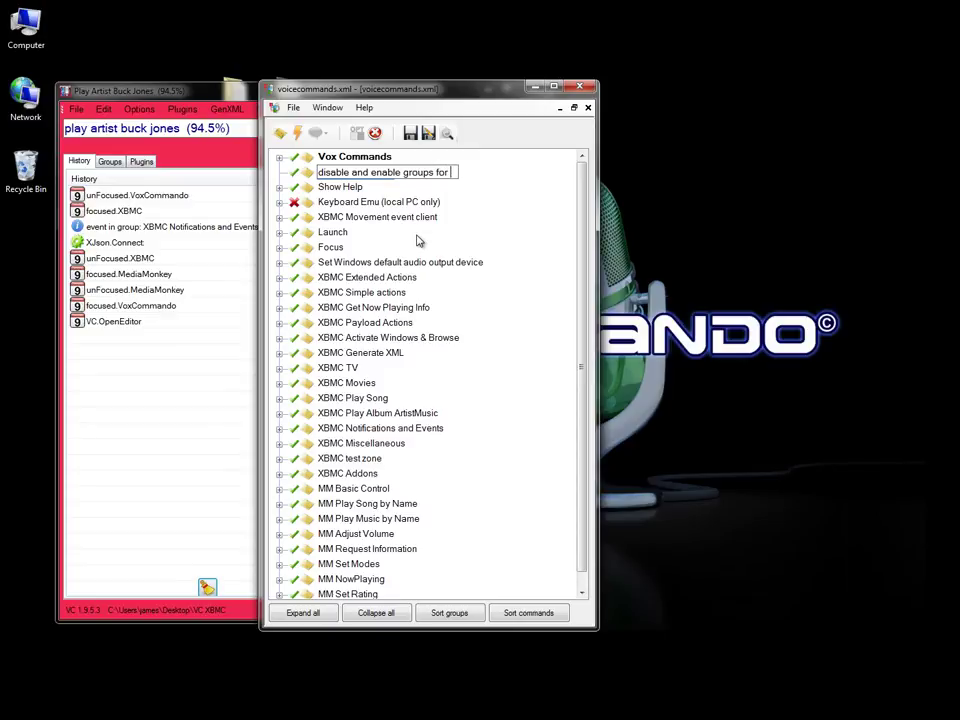
type("XBMC and MM")
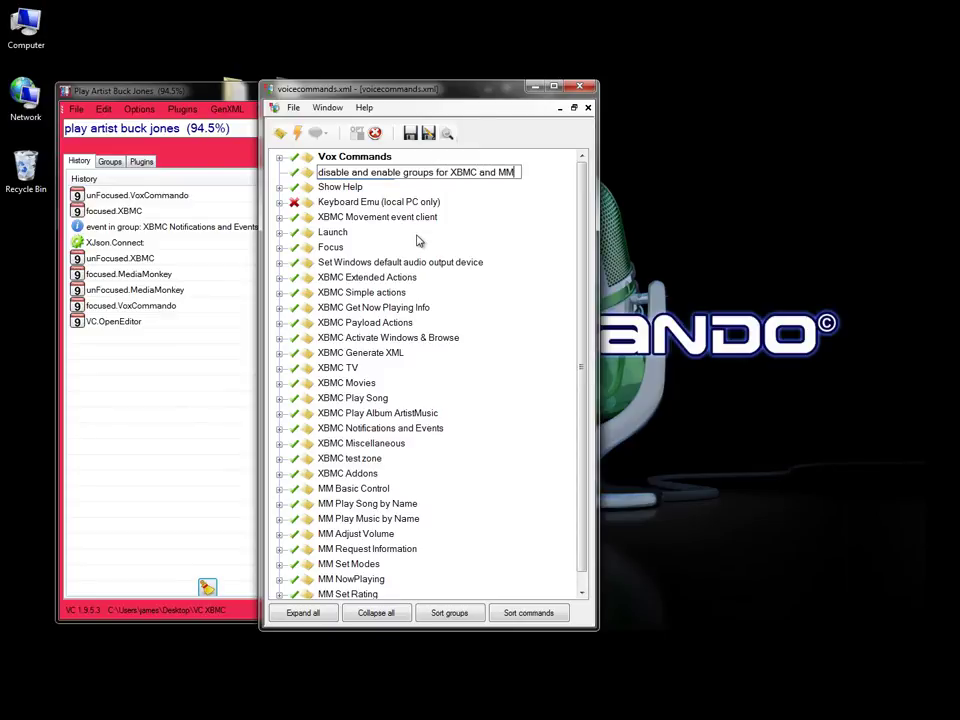
key("Return")
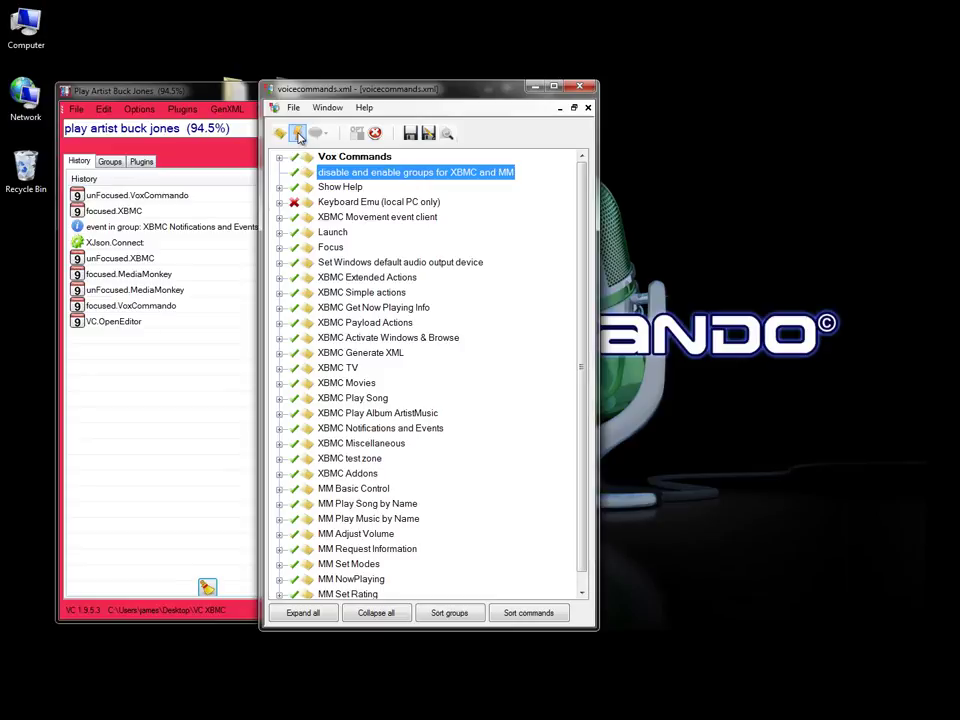
Add a command named "disable XBMC and enable MM" to the new group
left_click(298, 135)
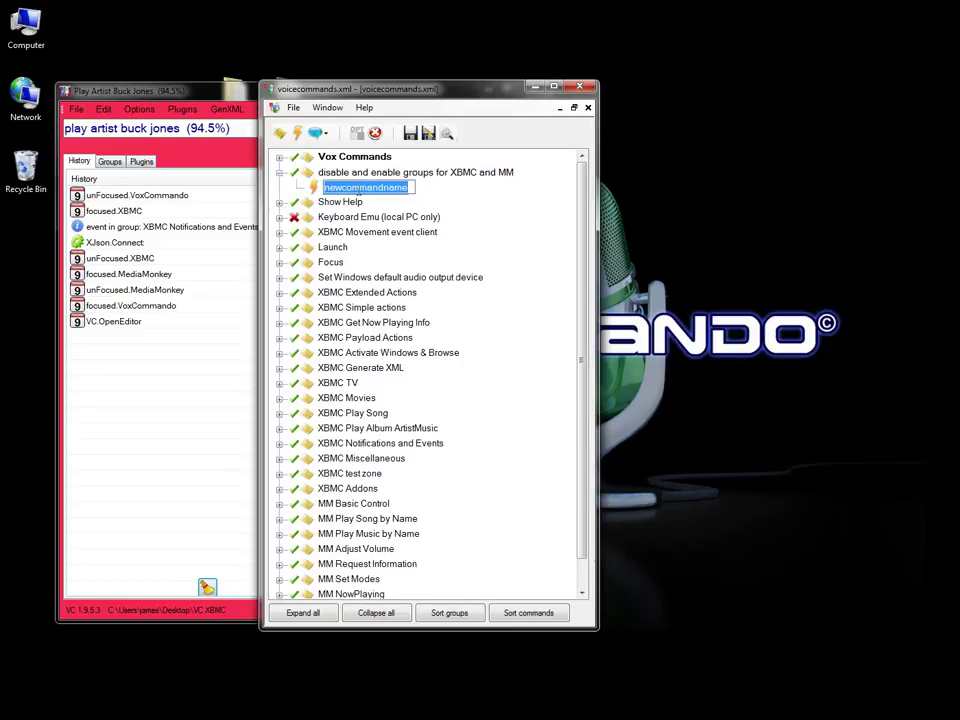
type("disab")
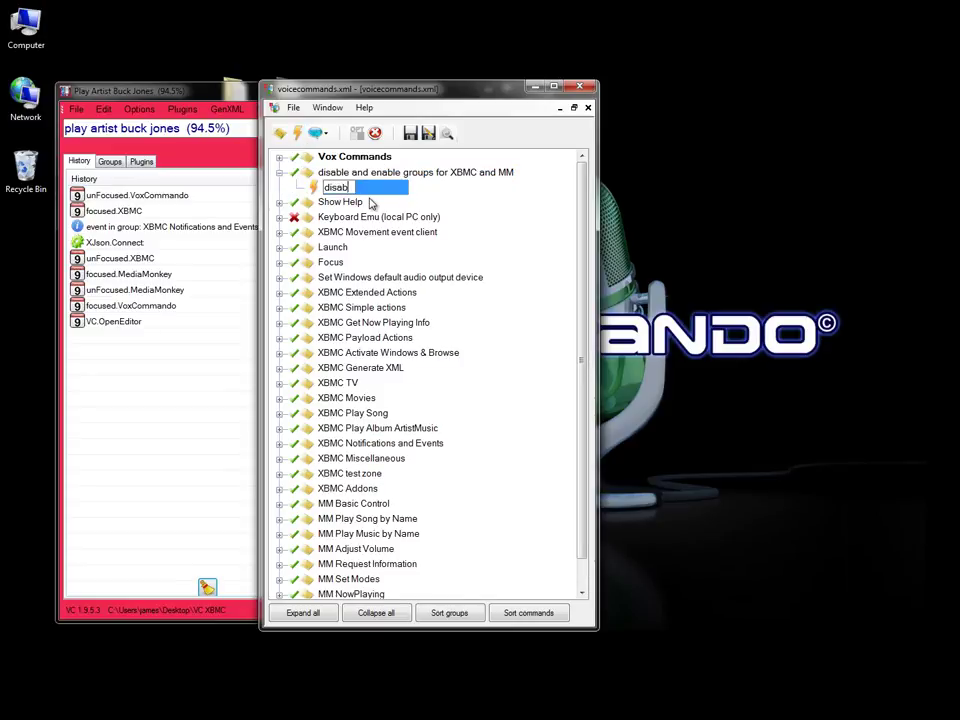
type("le XBMC and en")
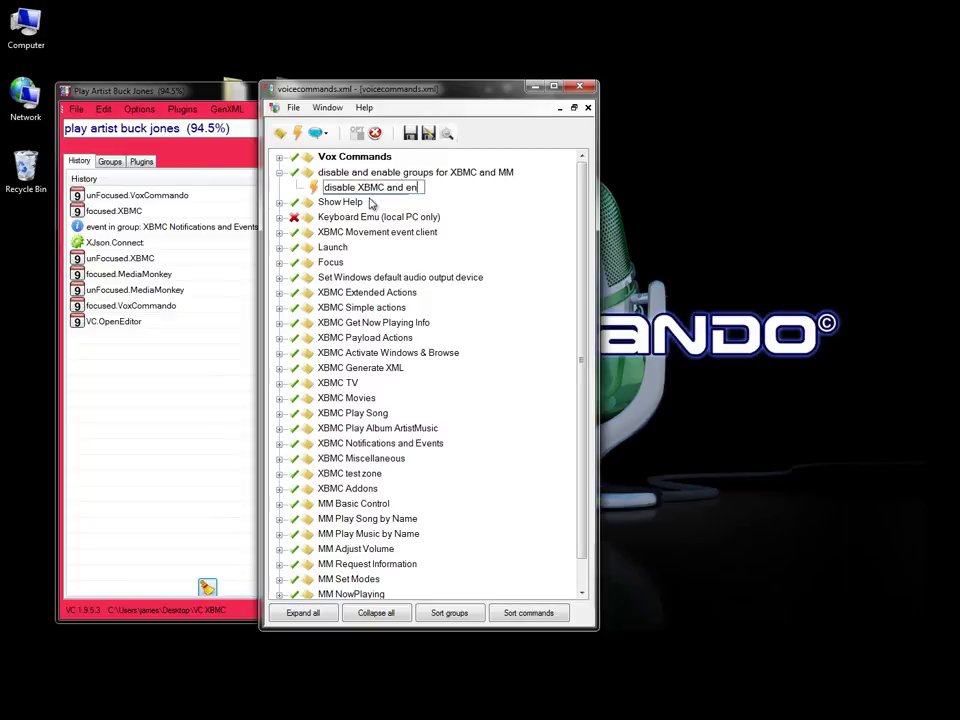
type("albble MM")
key("Return")
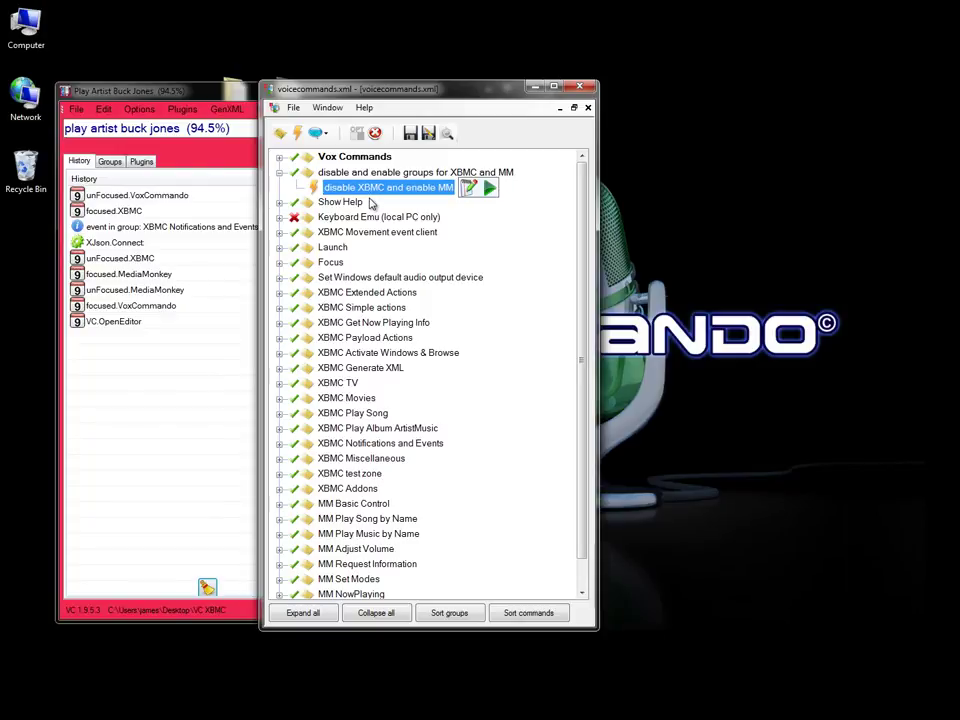
Add a second command named "dissable MM and enable XBMC" to the same group
left_click(298, 133)
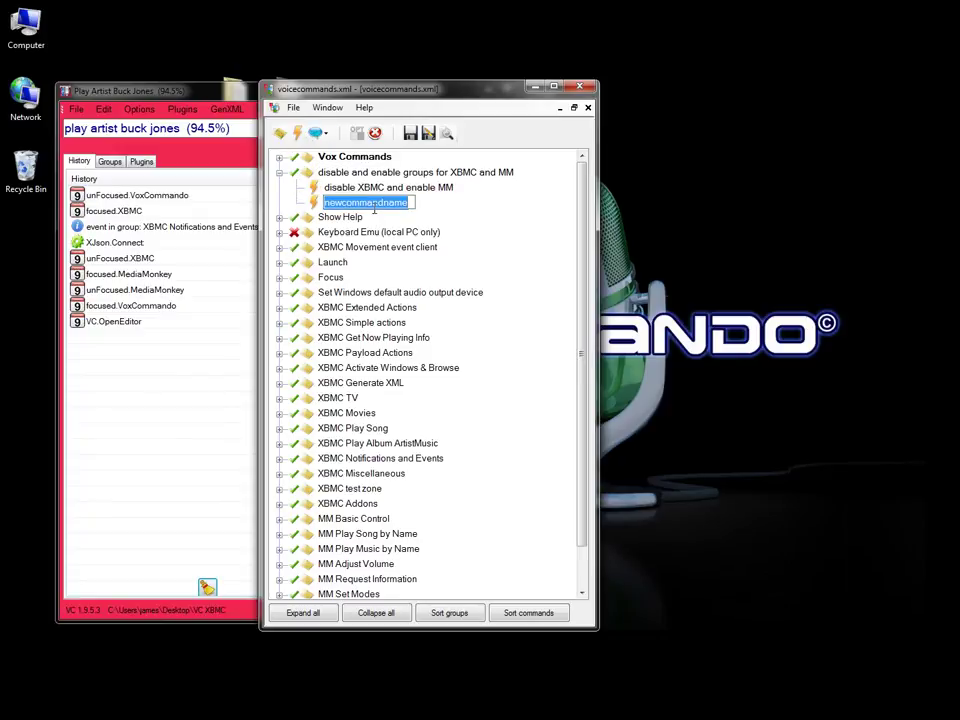
type("dissab")
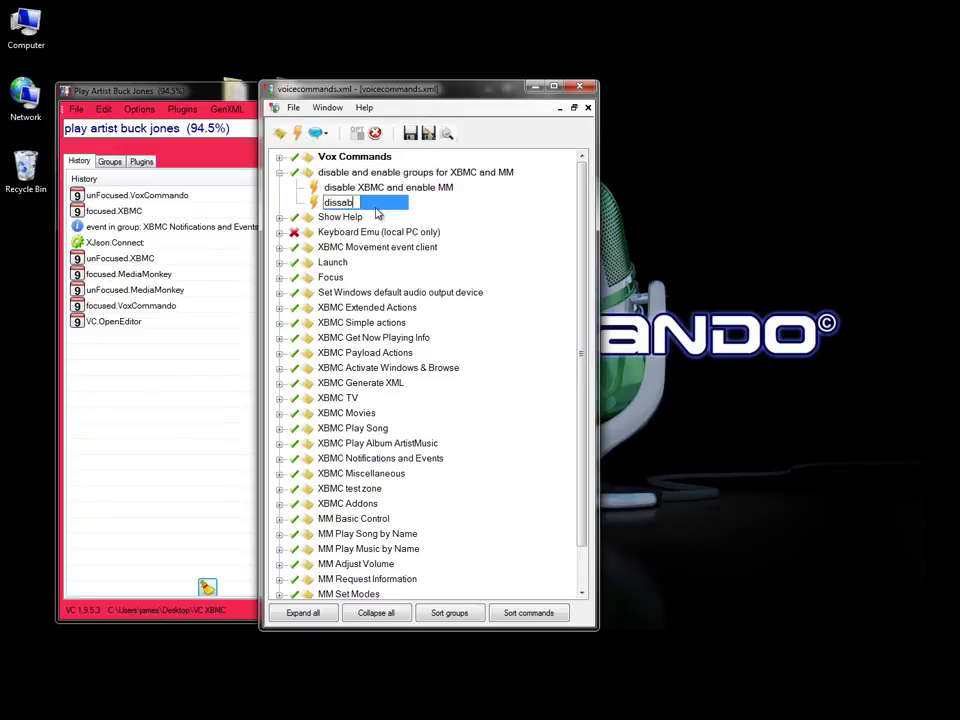
type("le MM and create XB")
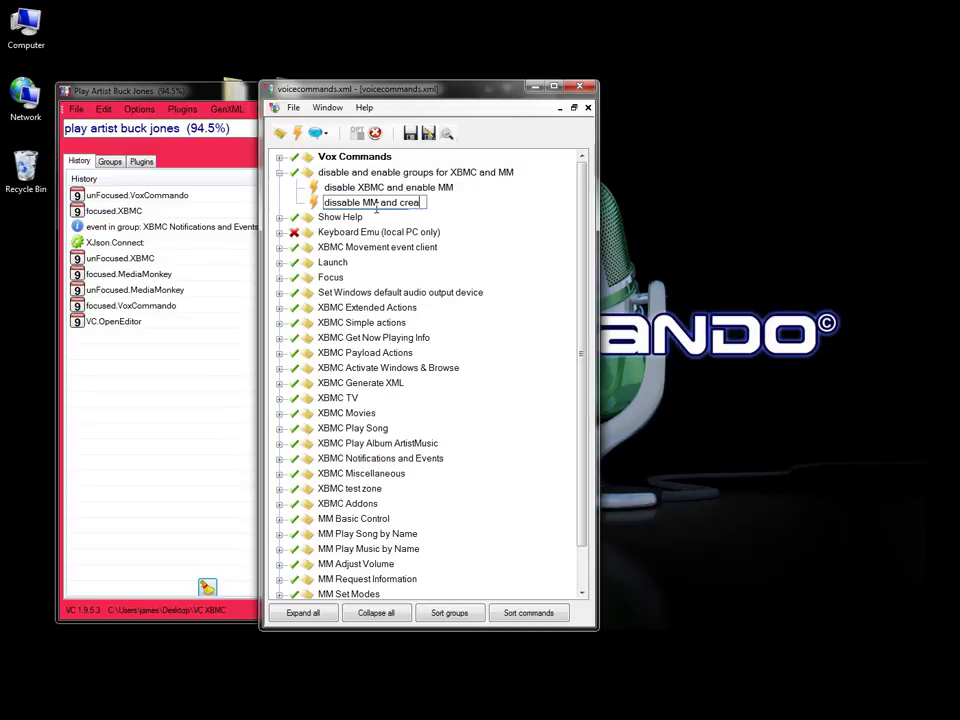
key("BackSpace")
key("BackSpace")
key("BackSpace")
key("BackSpace")
key("BackSpace")
key("BackSpace")
key("BackSpace")
key("BackSpace")
key("BackSpace")
type("enable XBMC")
key("Return")
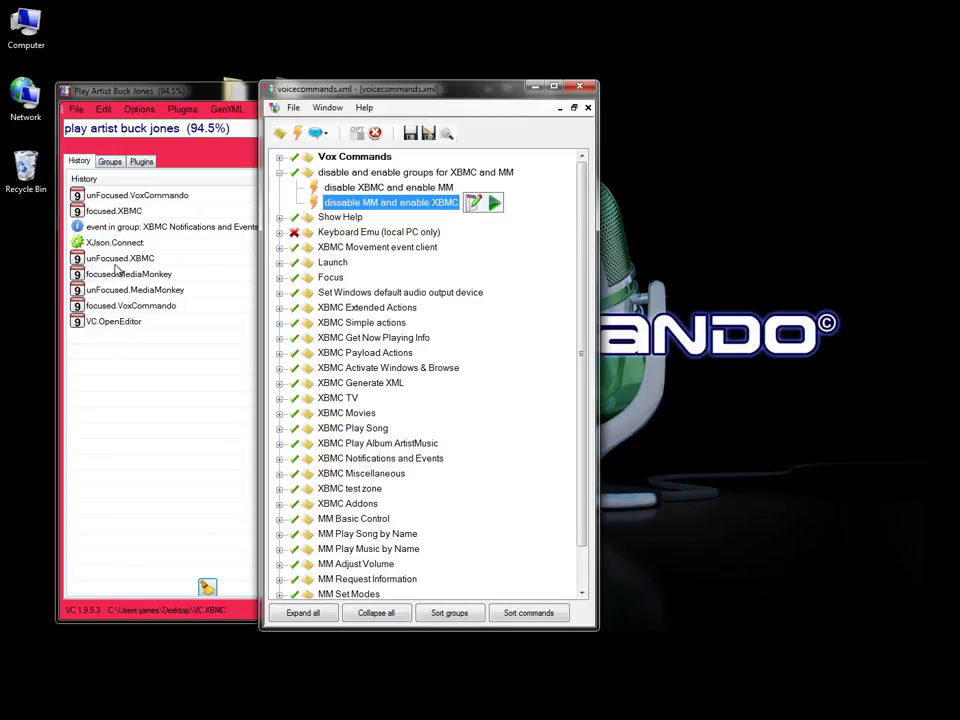
Assign the focused.XBMC event from the history to the "dissable MM and enable XBMC" command
left_click(112, 211)
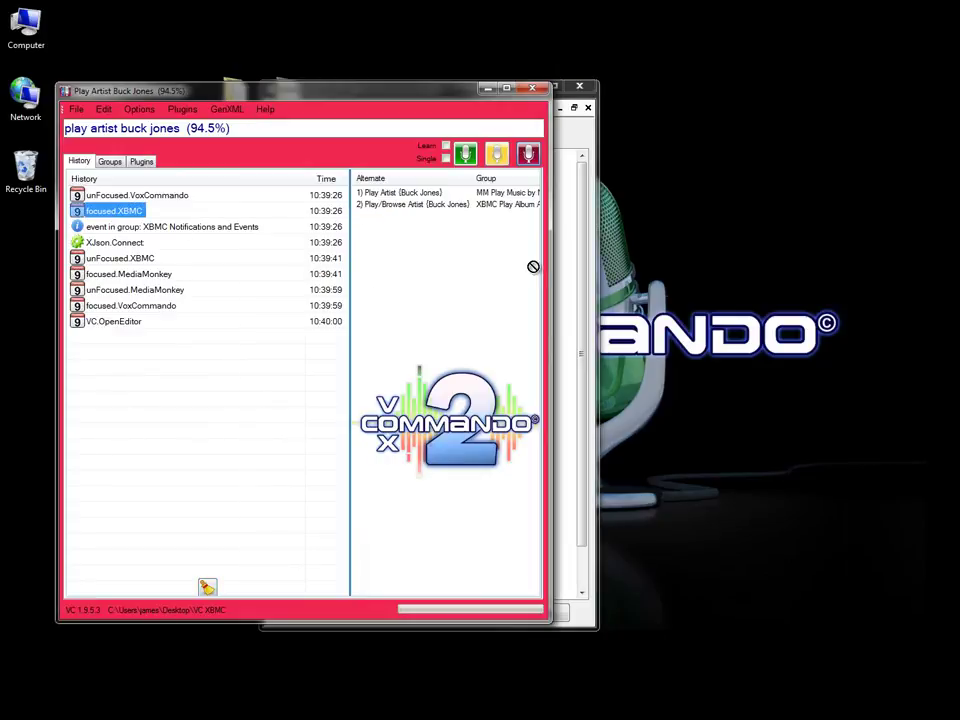
left_click(566, 274)
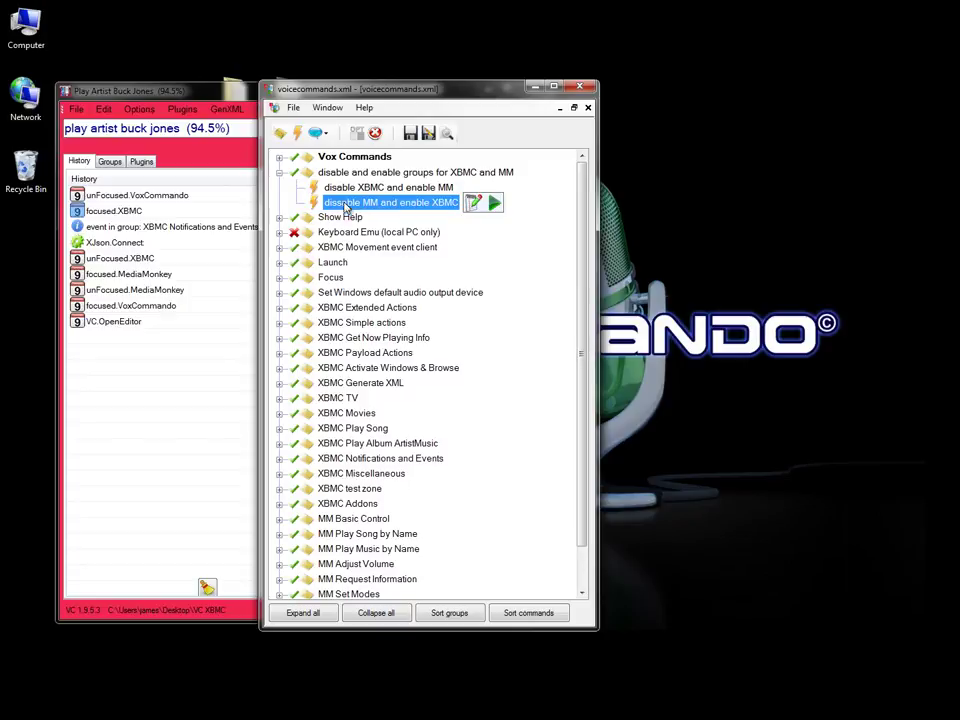
left_click_drag(346, 206, 345, 207)
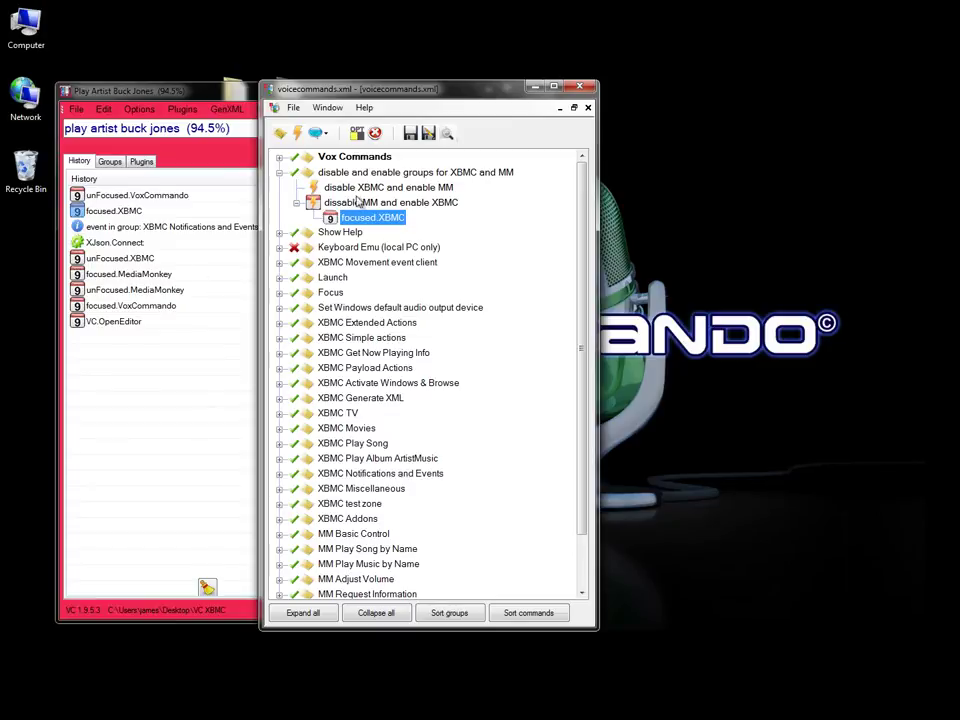
Assign the unFocused.XBMC event from the history to the "disable XBMC and enable MM" command
left_click(340, 187)
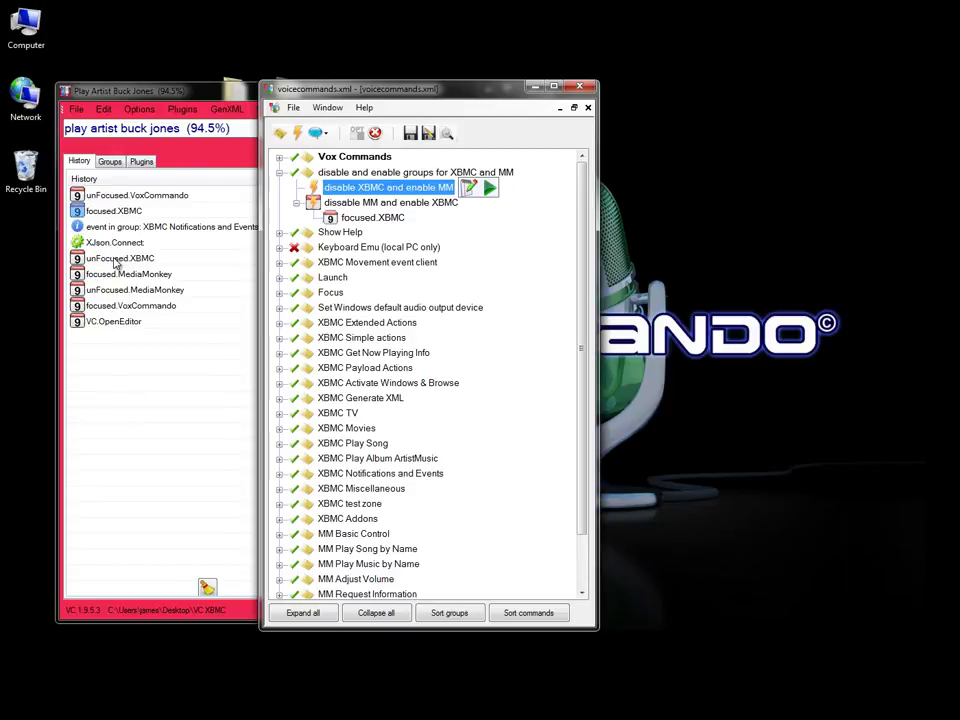
double_click(118, 259)
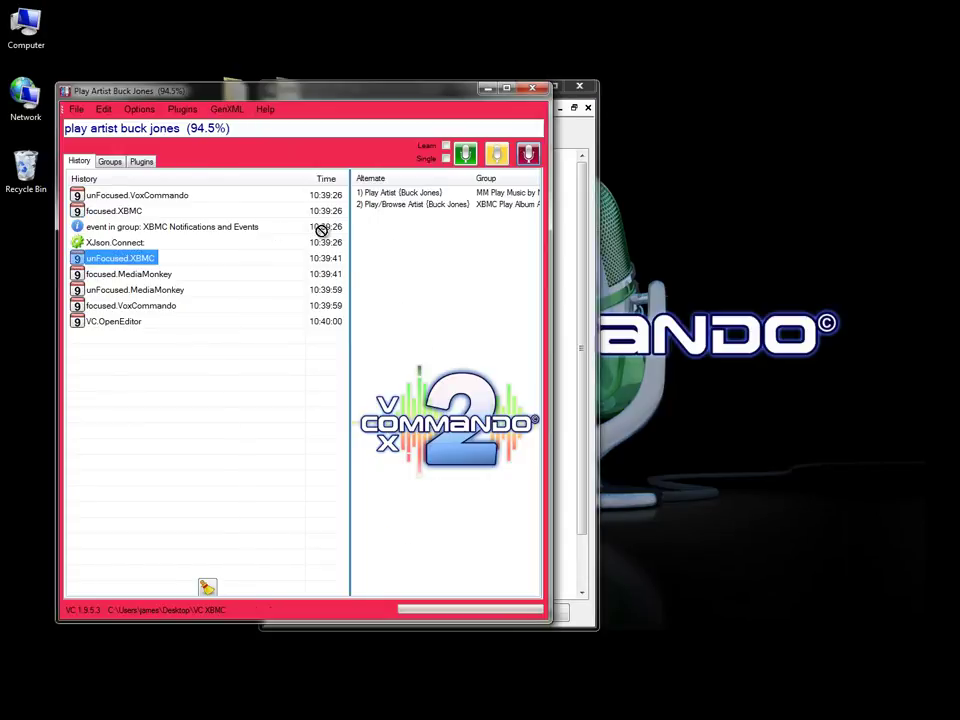
left_click_drag(348, 192, 350, 192)
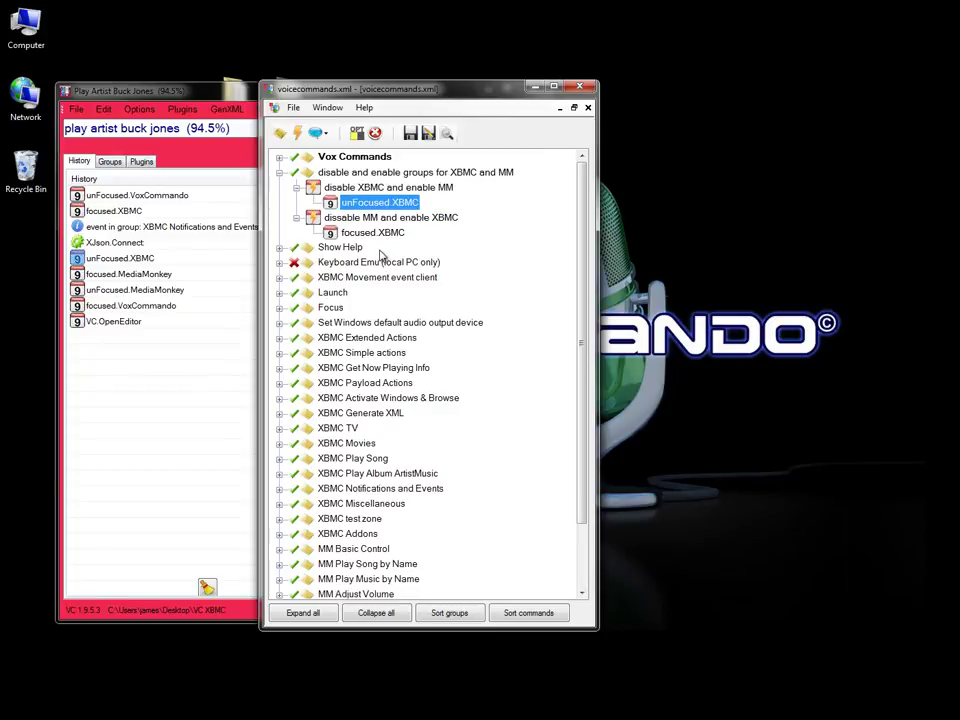
Disable the XBMC Extended Actions, XBMC Simple actions, XBMC Get Now Playing Info and XBMC Payload Actions groups
right_click(330, 343)
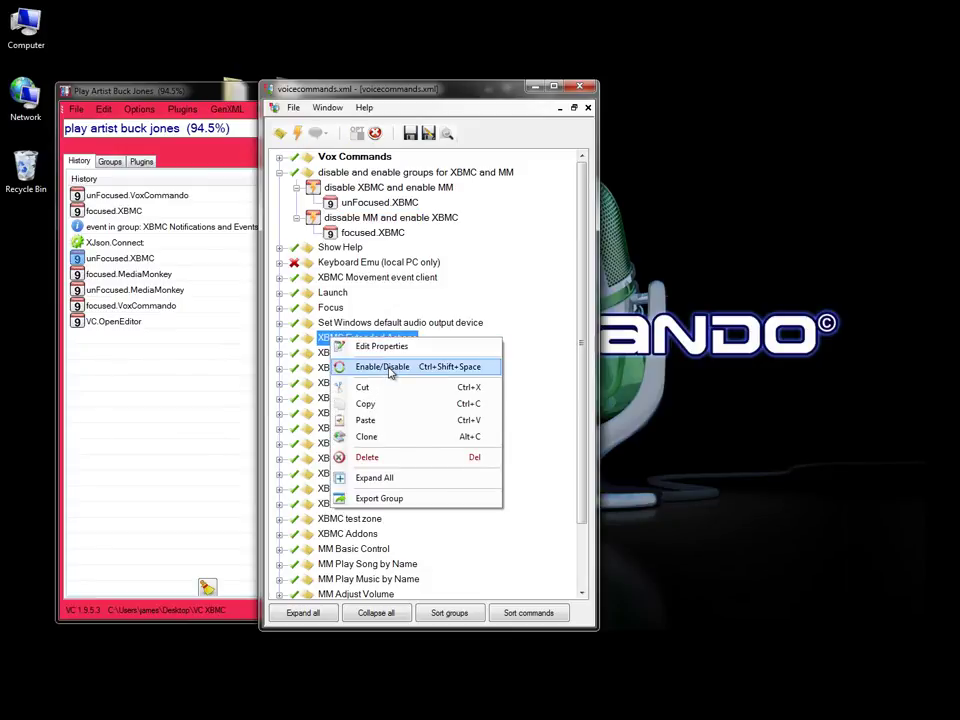
left_click(389, 368)
right_click(342, 353)
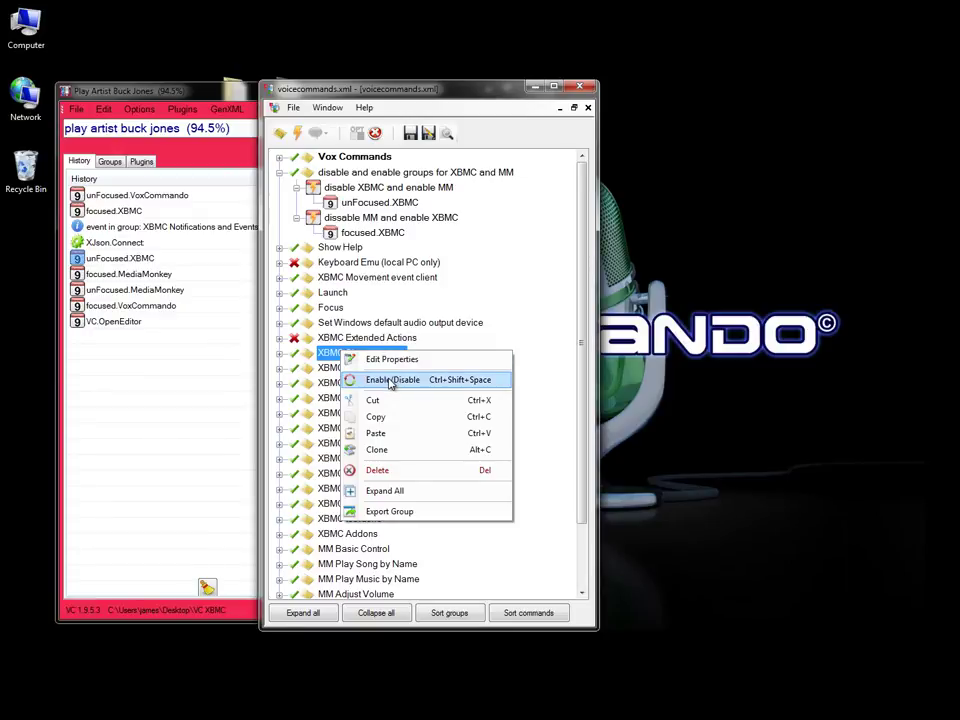
left_click(389, 380)
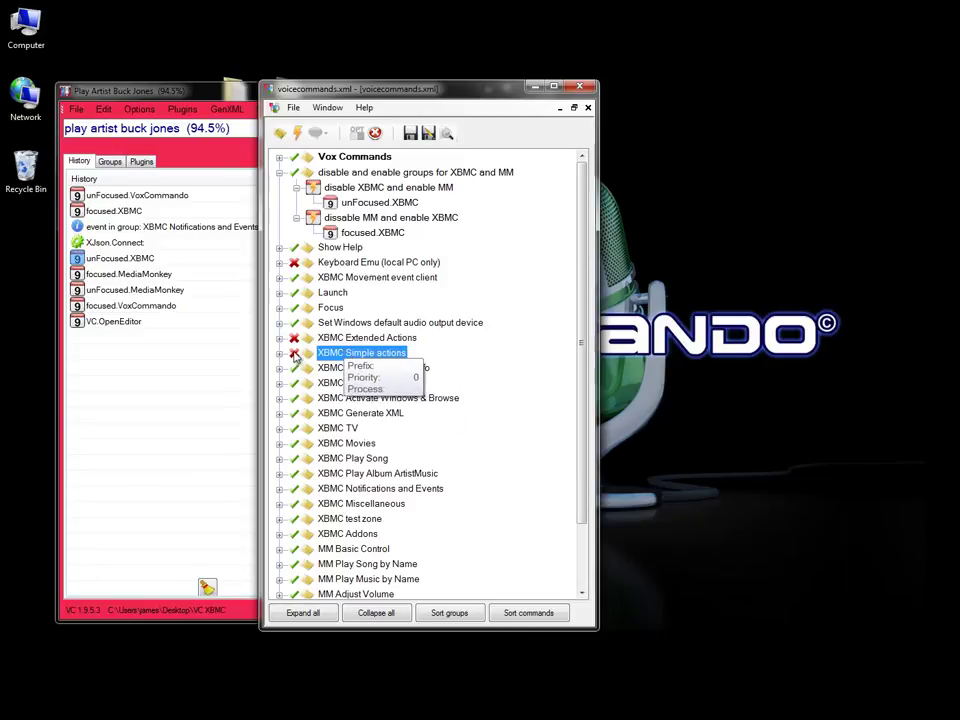
right_click(316, 368)
left_click(372, 396)
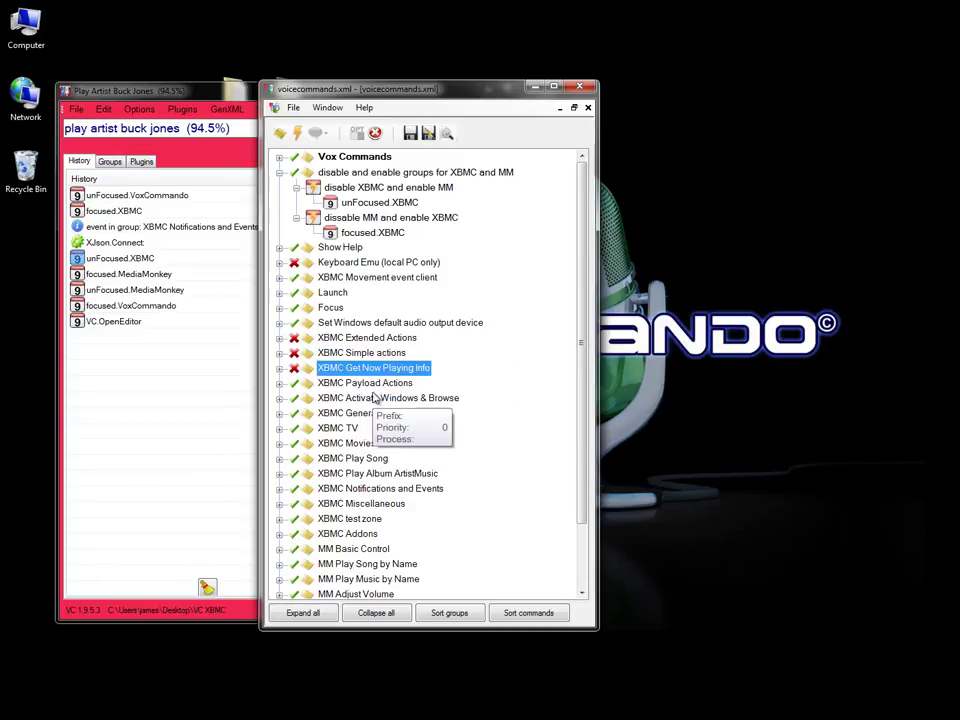
right_click(341, 383)
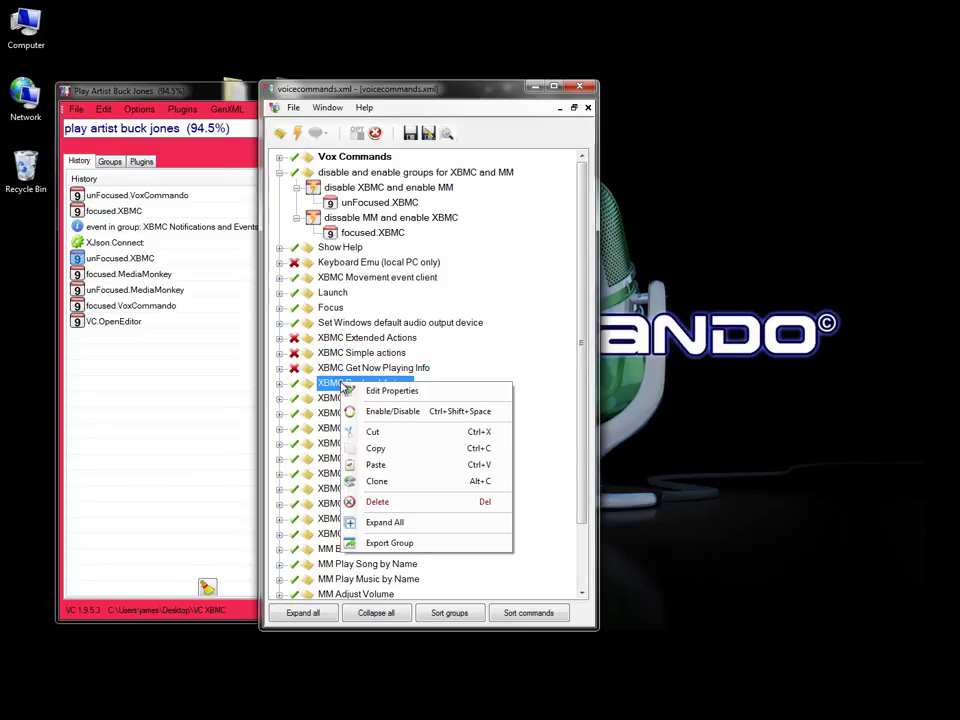
left_click(385, 414)
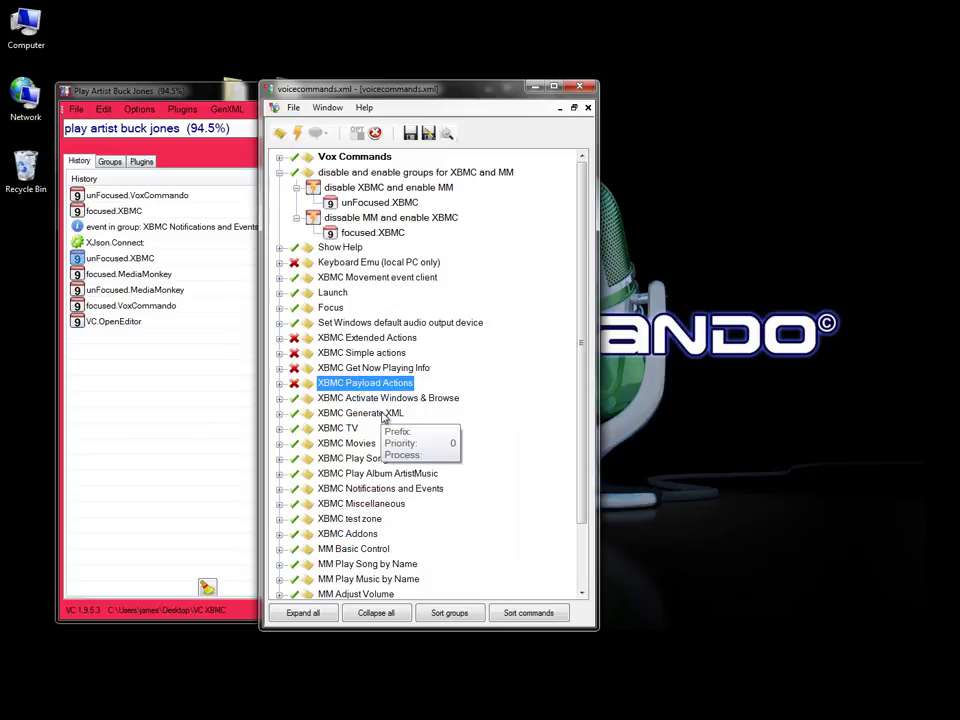
Disable the XBMC Activate Windows & Browse, XBMC Generate XML and XBMC TV groups
right_click(335, 398)
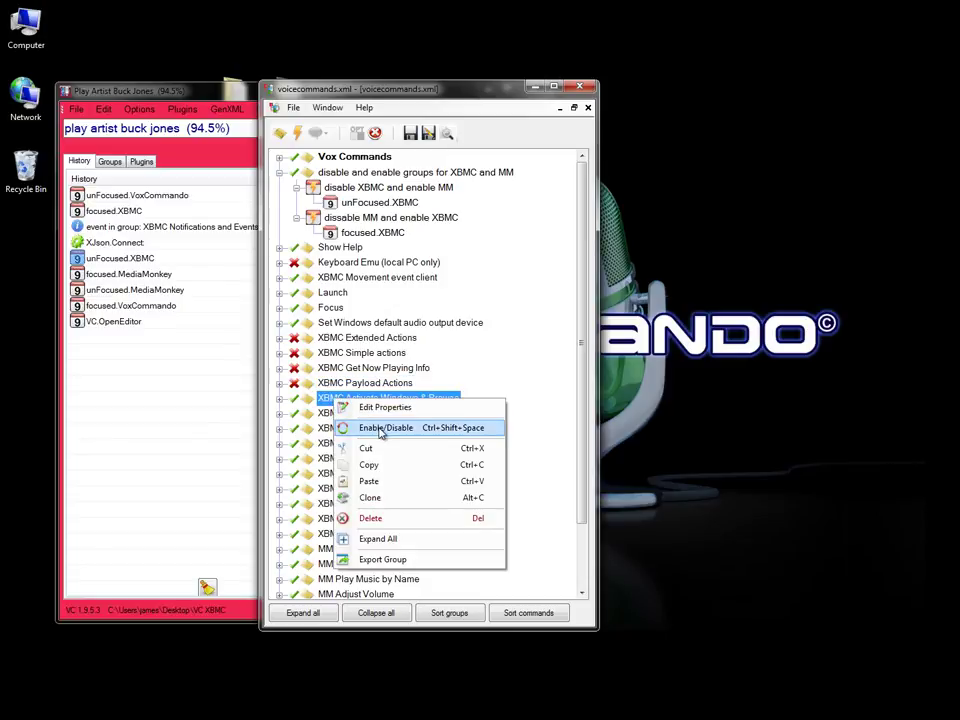
left_click(381, 428)
right_click(352, 413)
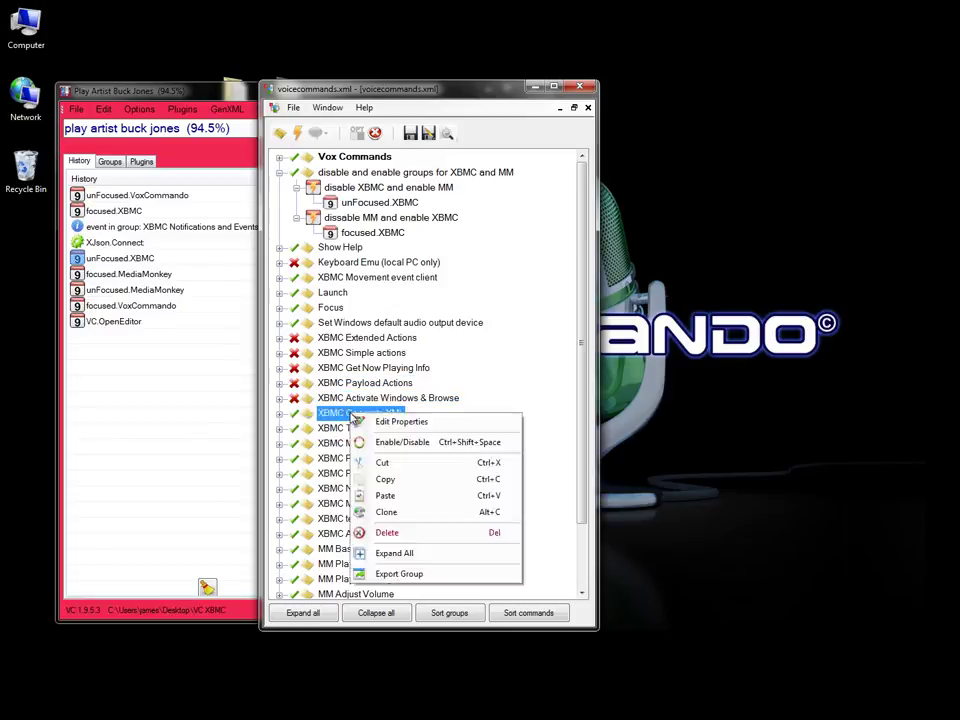
left_click(394, 447)
right_click(341, 429)
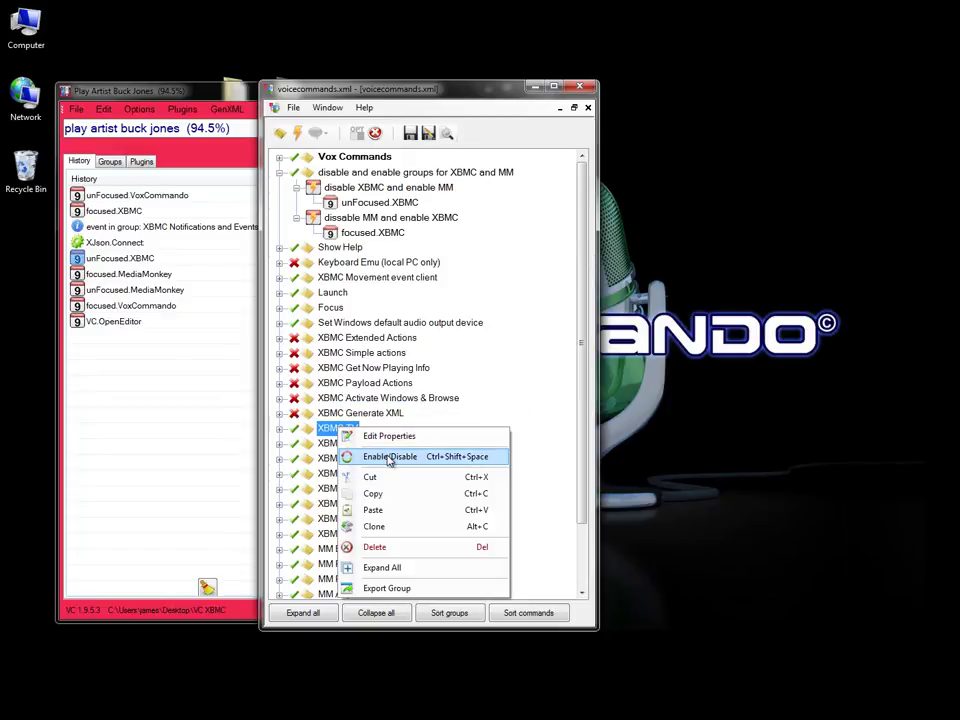
left_click(389, 458)
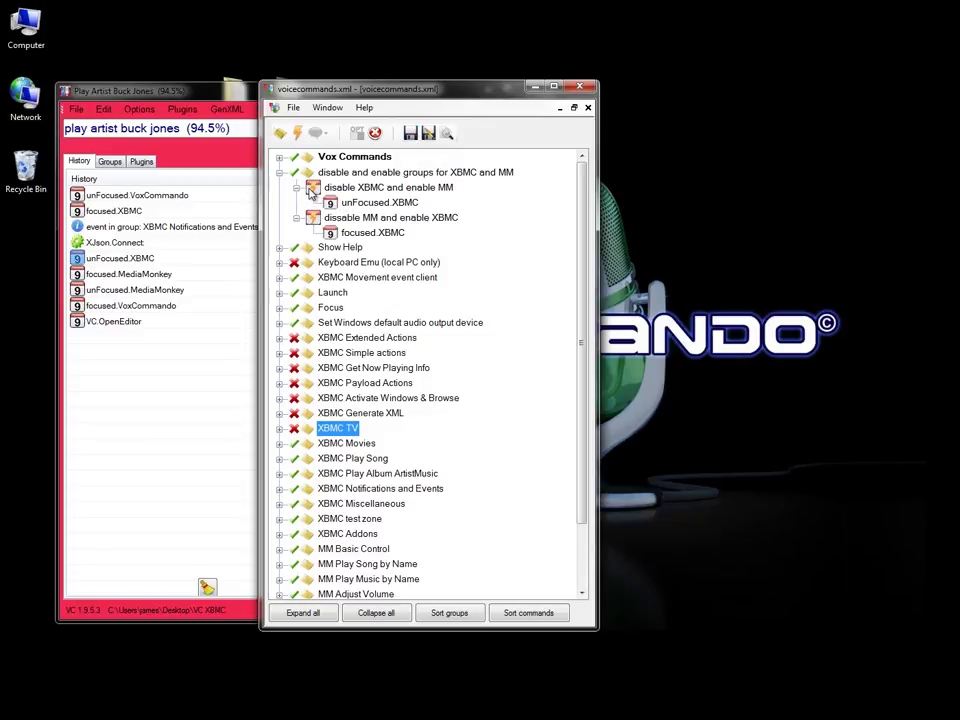
Show the list of command groups in the main VoxCommando window and move the command editor aside to reveal it
left_click(340, 192)
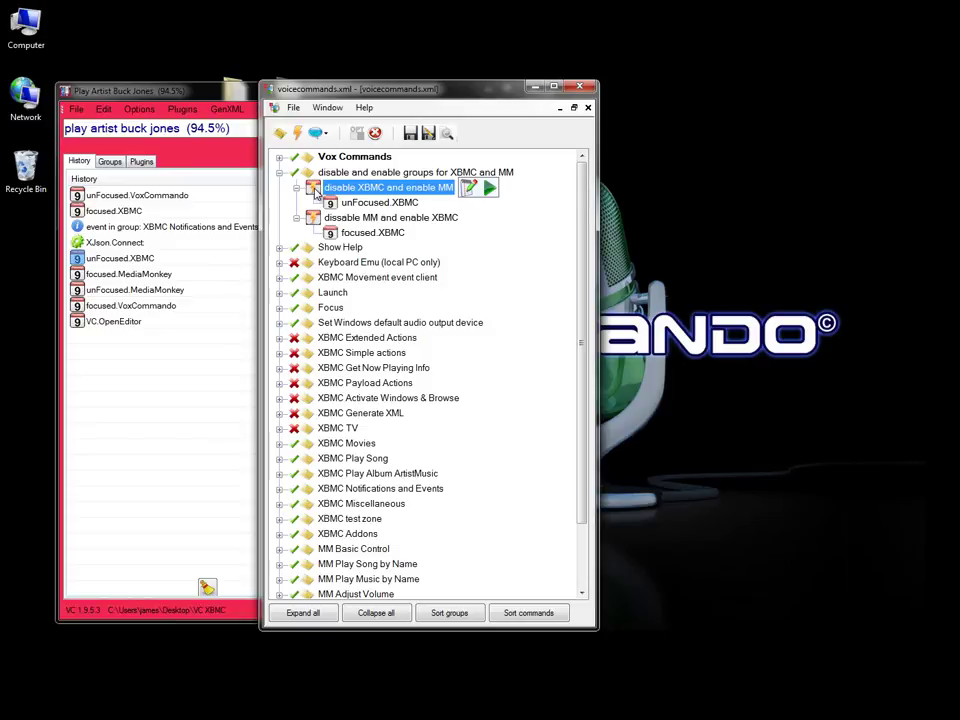
left_click(105, 161)
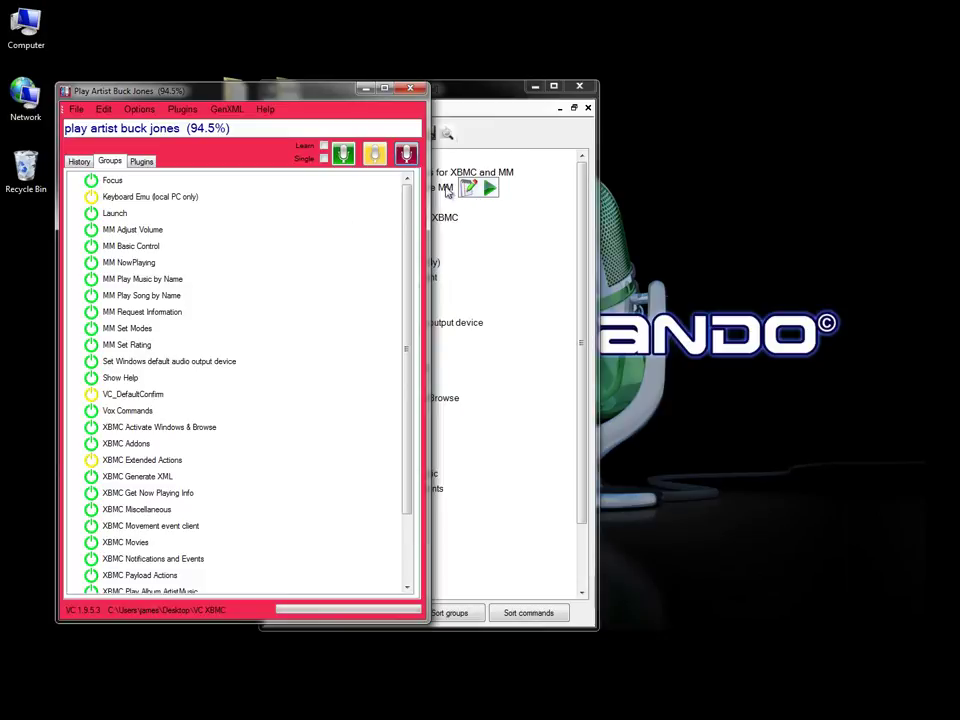
left_click_drag(466, 93, 523, 93)
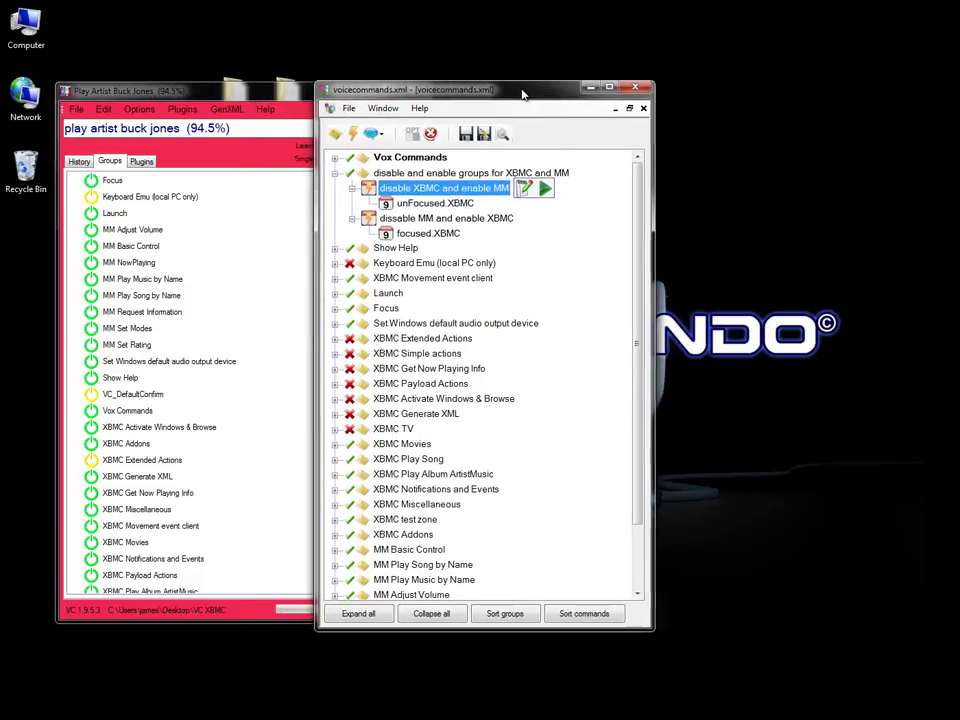
Add a VC.DisableGroup* action and a VC.EnableGroup* action to the "disable XBMC and enable MM" command
left_click(522, 190)
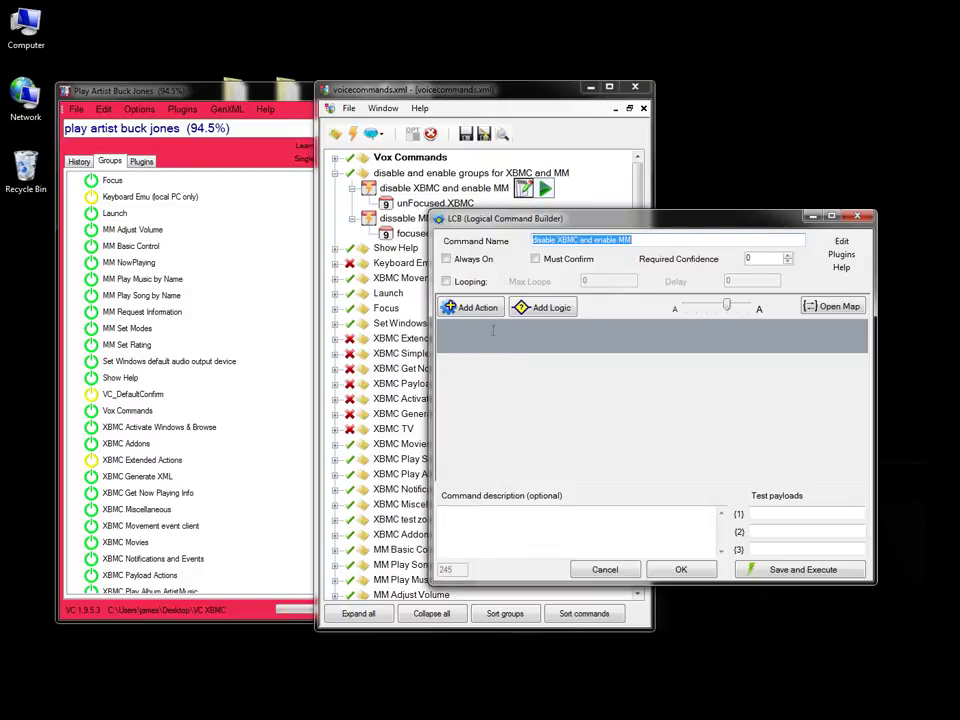
left_click(472, 307)
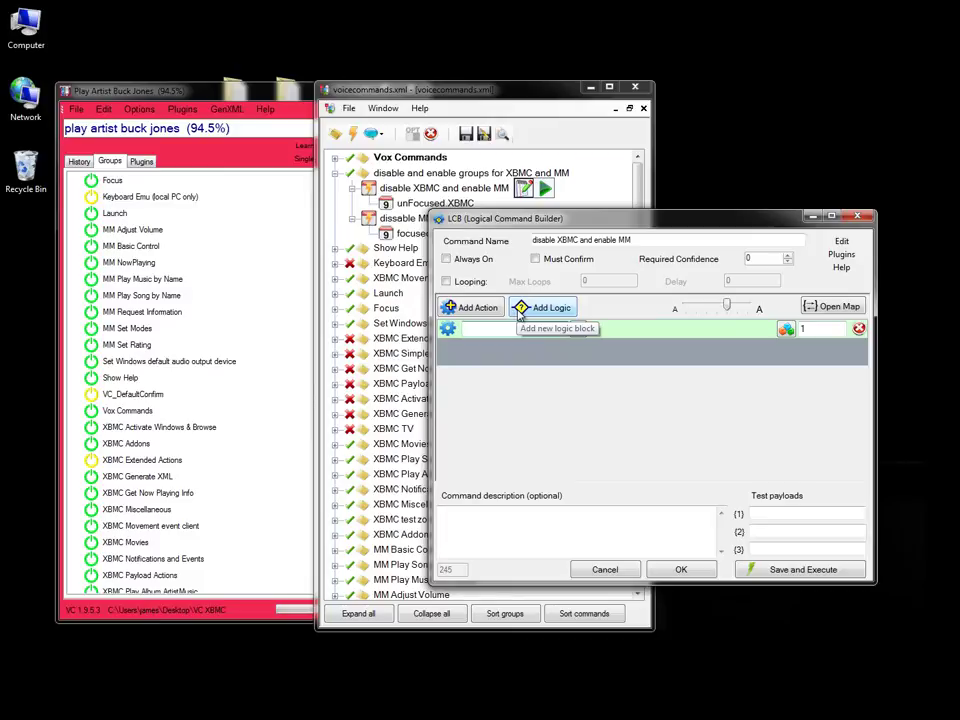
type("vc")
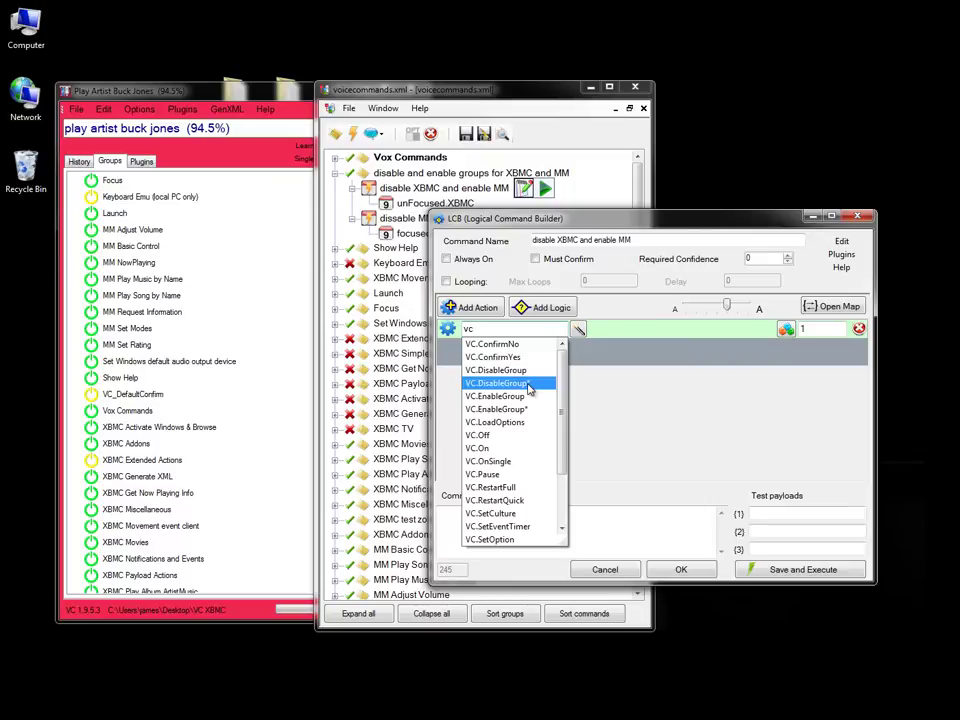
left_click(527, 384)
left_click(518, 347)
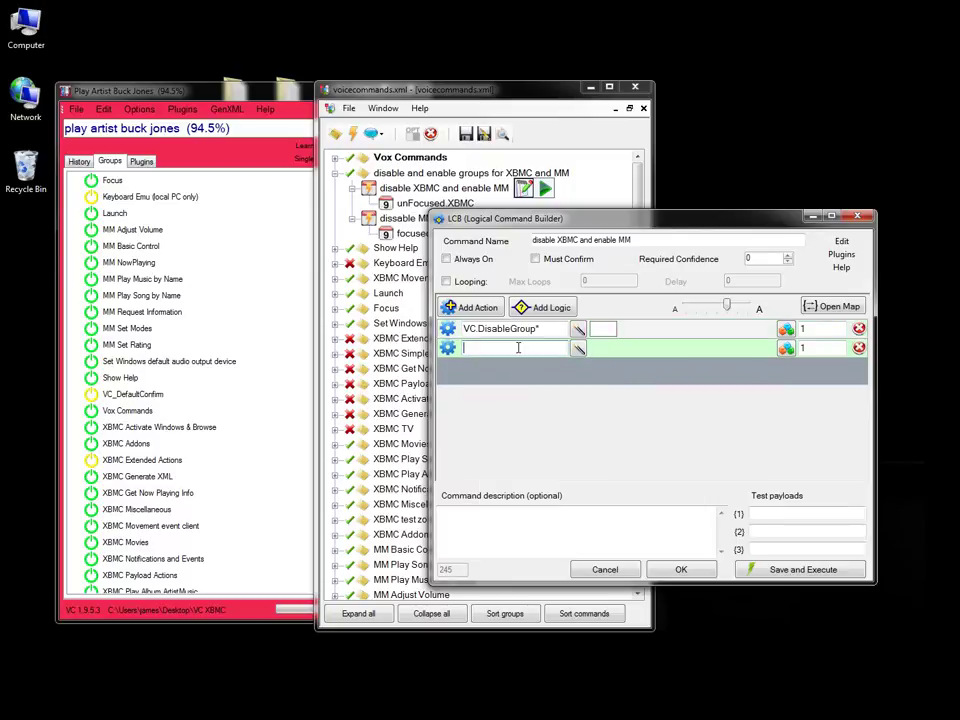
type("vc.e")
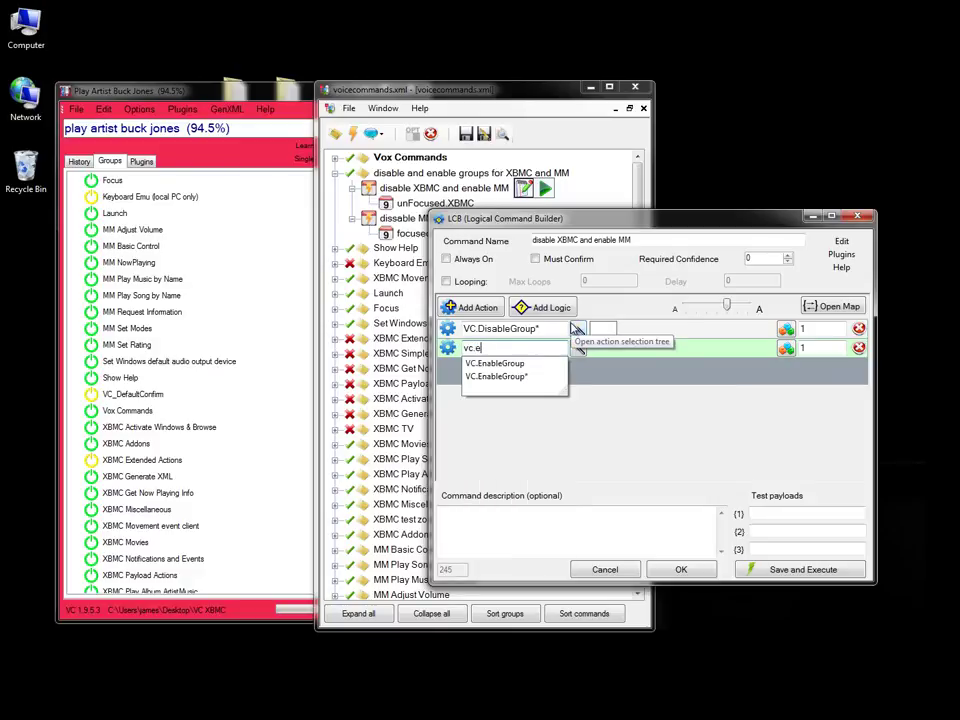
key("Down")
key("Down")
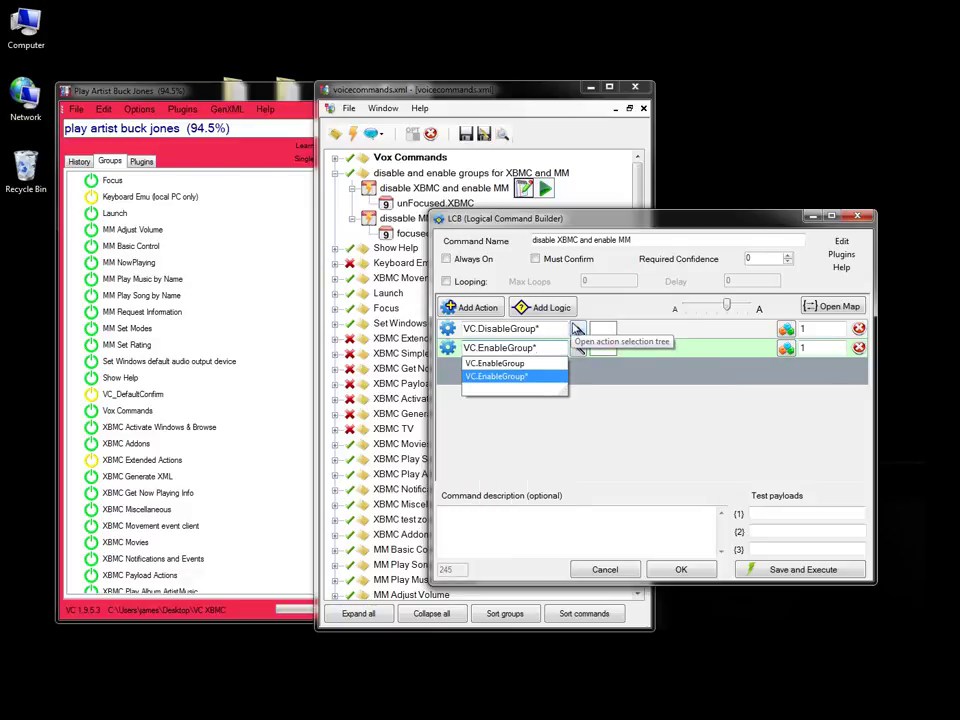
Set the VC.DisableGroup* parameter to XBMC and the VC.EnableGroup* parameter to MM
left_click(605, 329)
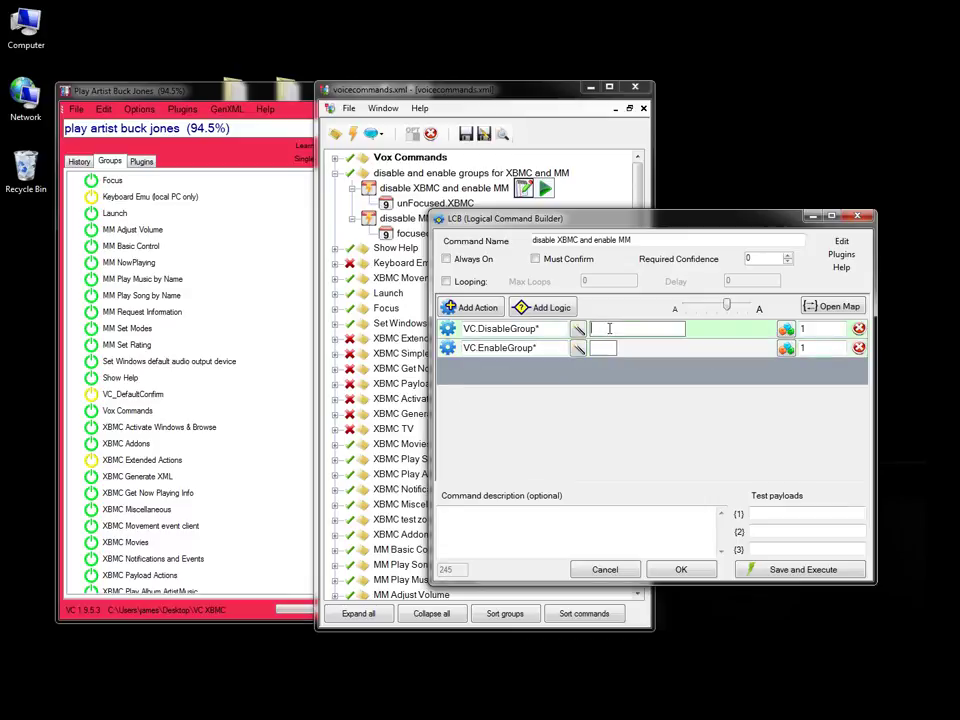
type("XBMC")
left_click(610, 346)
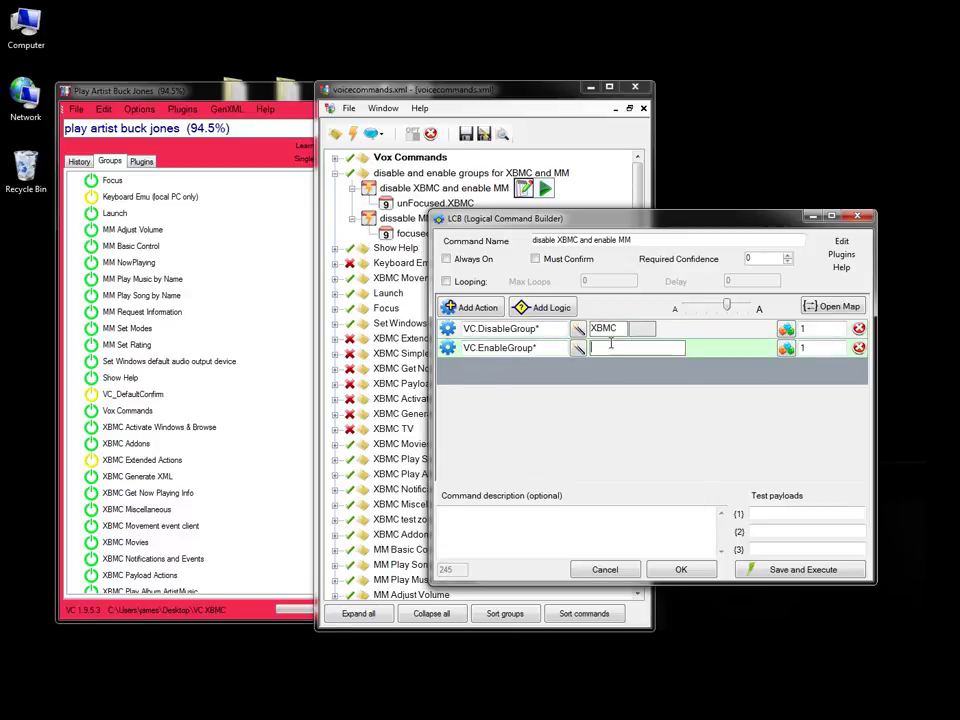
type("MM")
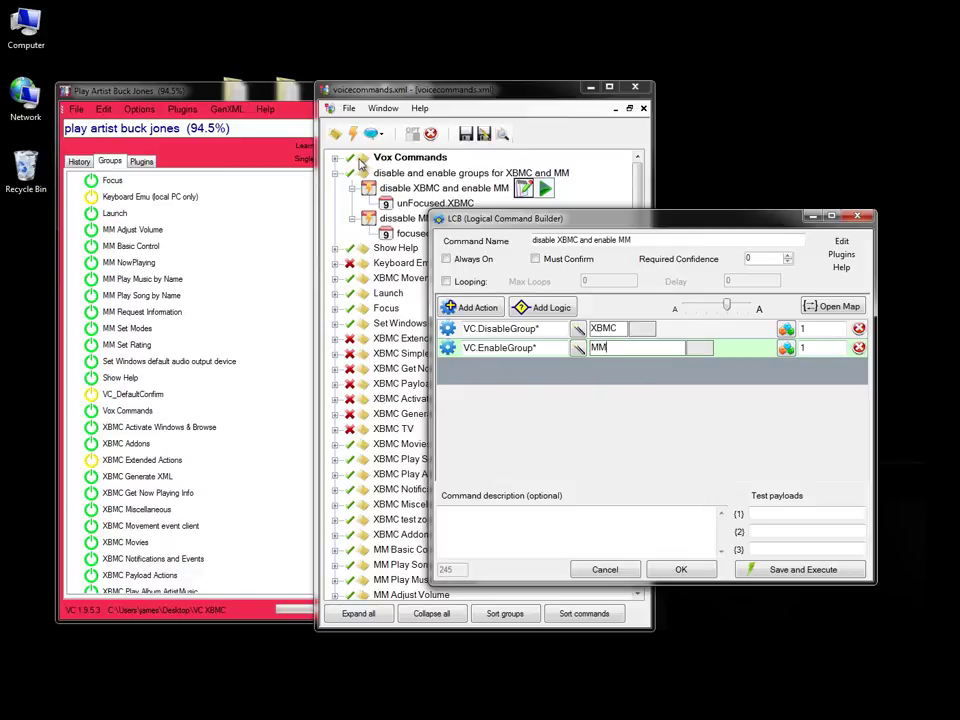
left_click(423, 160)
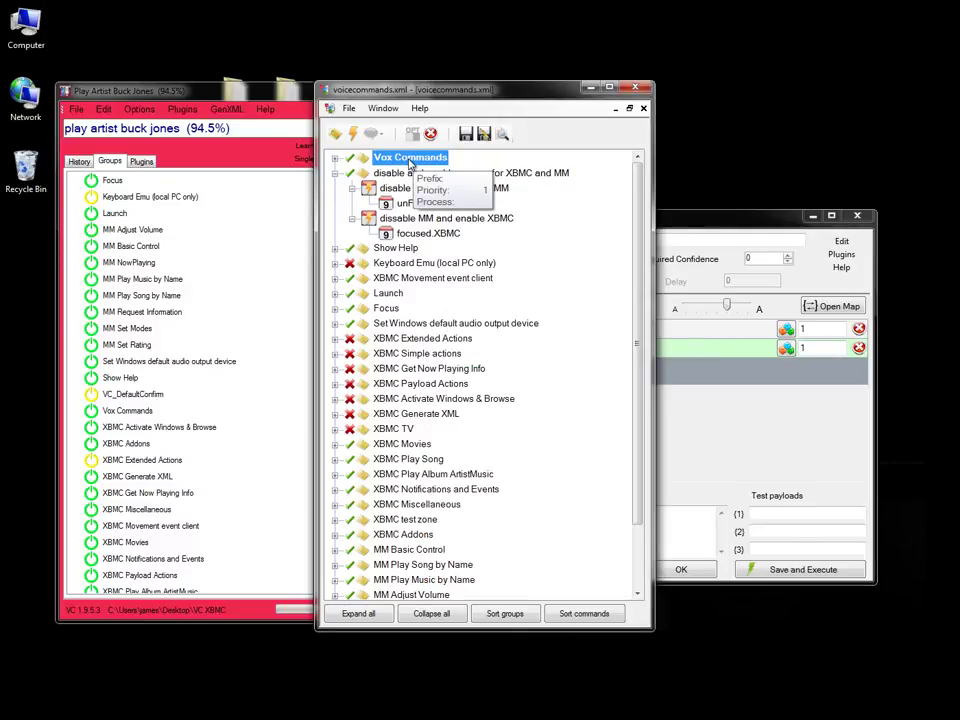
left_click(700, 222)
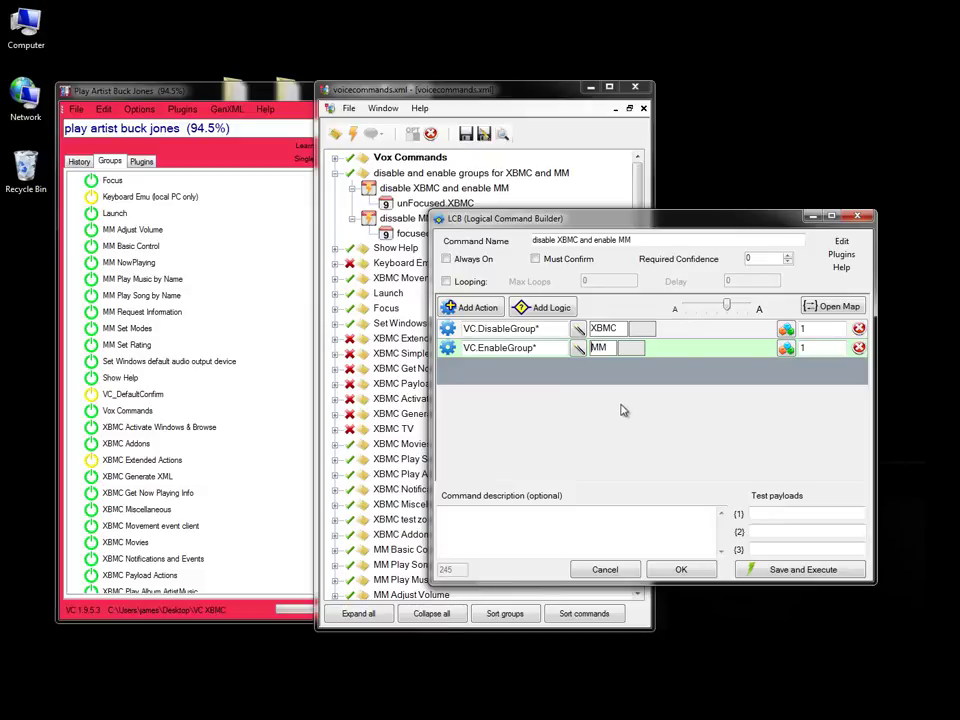
Replace the first action of the command with Group.DisableRegEx
left_click(513, 330)
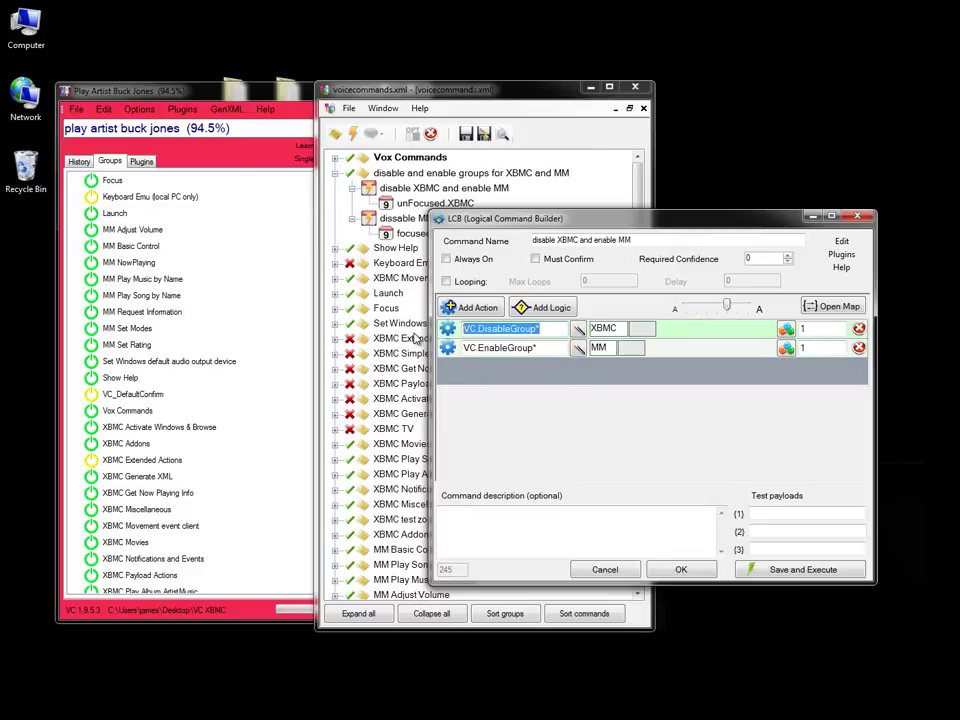
type("g")
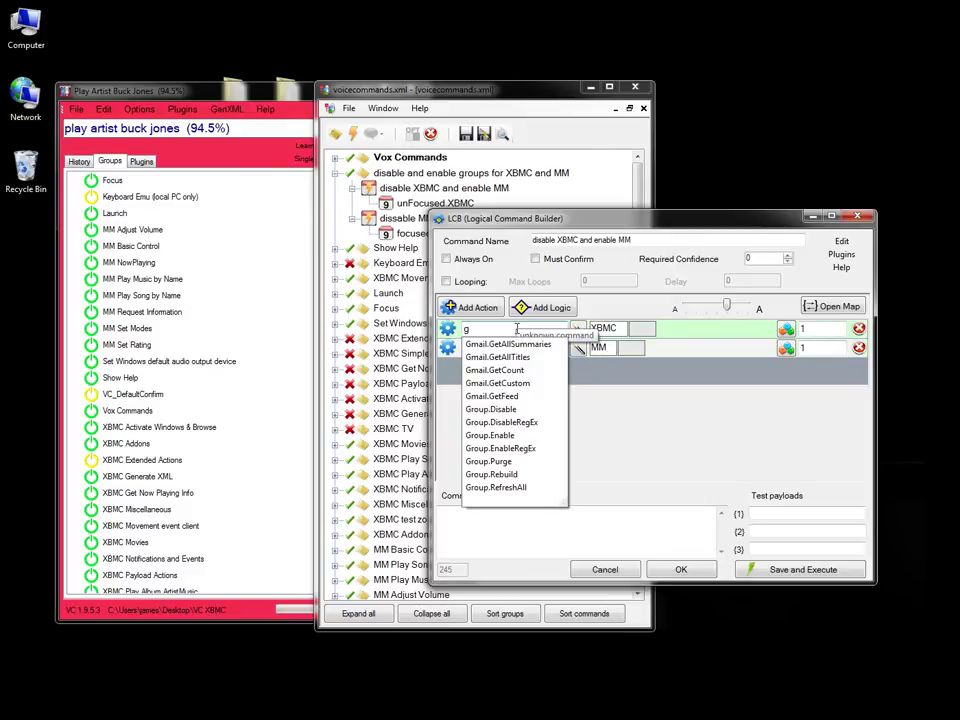
type("r")
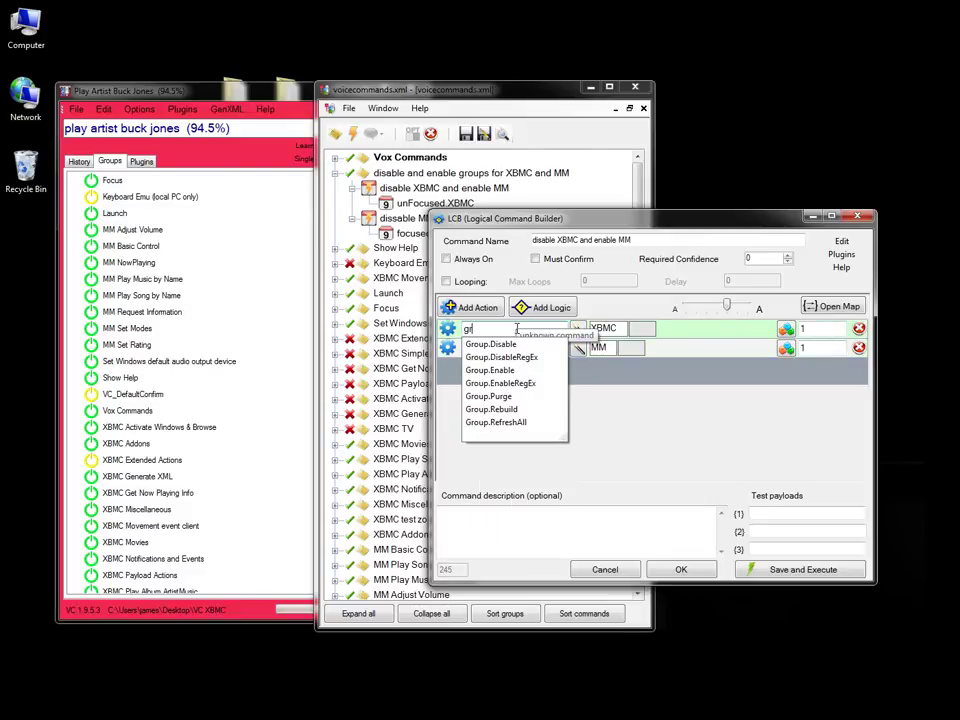
key("Down")
key("Down")
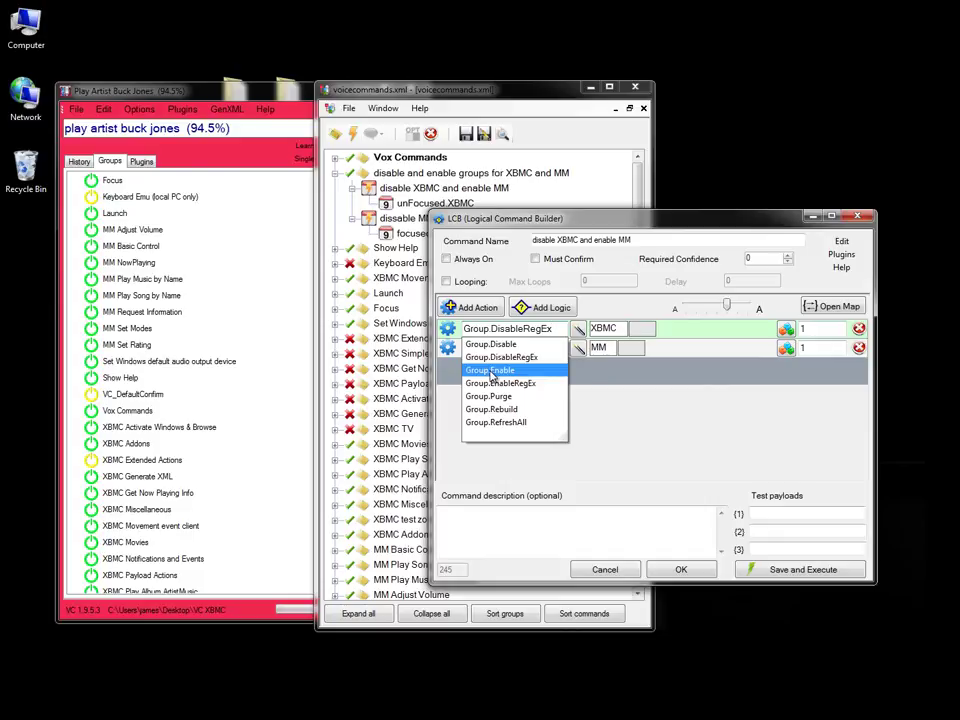
Change the two action parameters to the patterns ^XBMC\s and ^MM\s and save the "disable XBMC and enable MM" command
left_click_drag(541, 220, 595, 214)
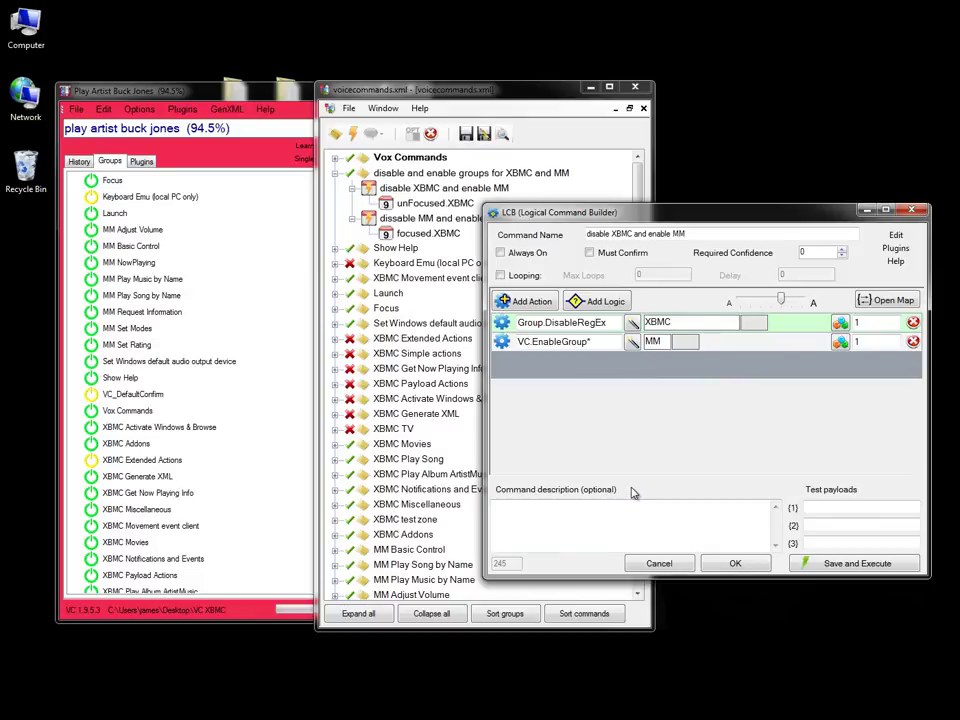
type("^")
left_click(648, 343)
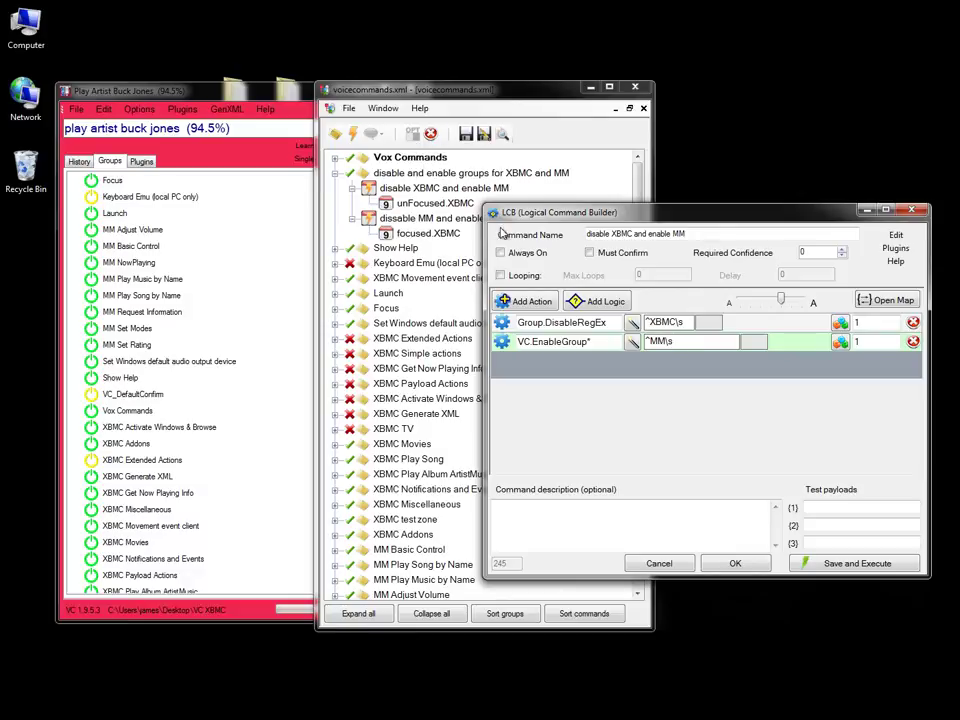
left_click(735, 564)
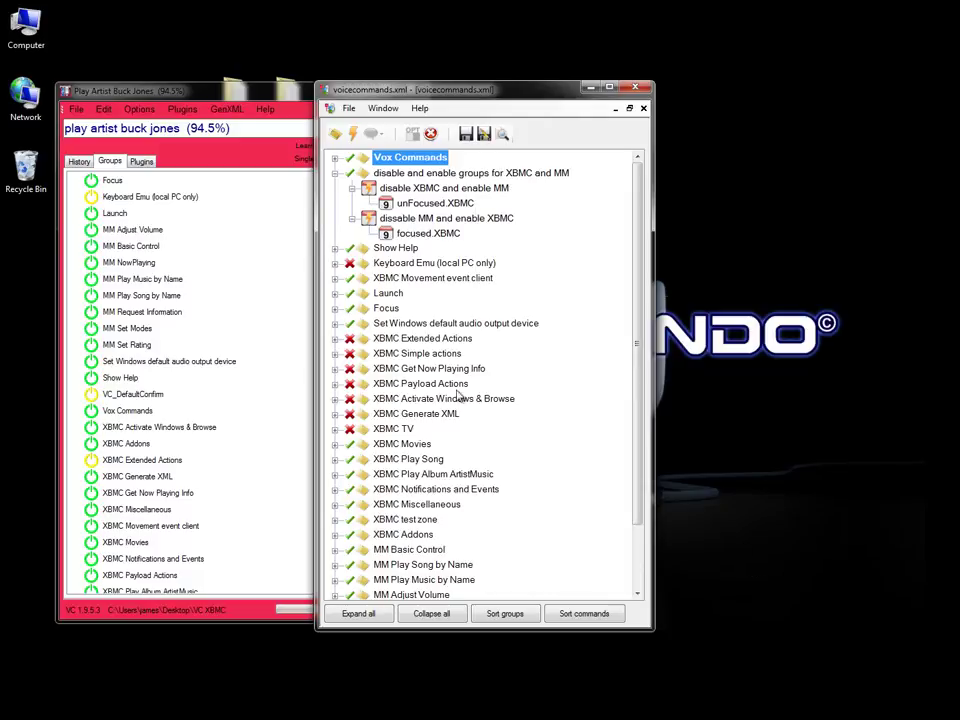
Add a Group.DisableRegEx action with the pattern ^MM\s to the "dissable MM and enable XBMC" command
double_click(401, 219)
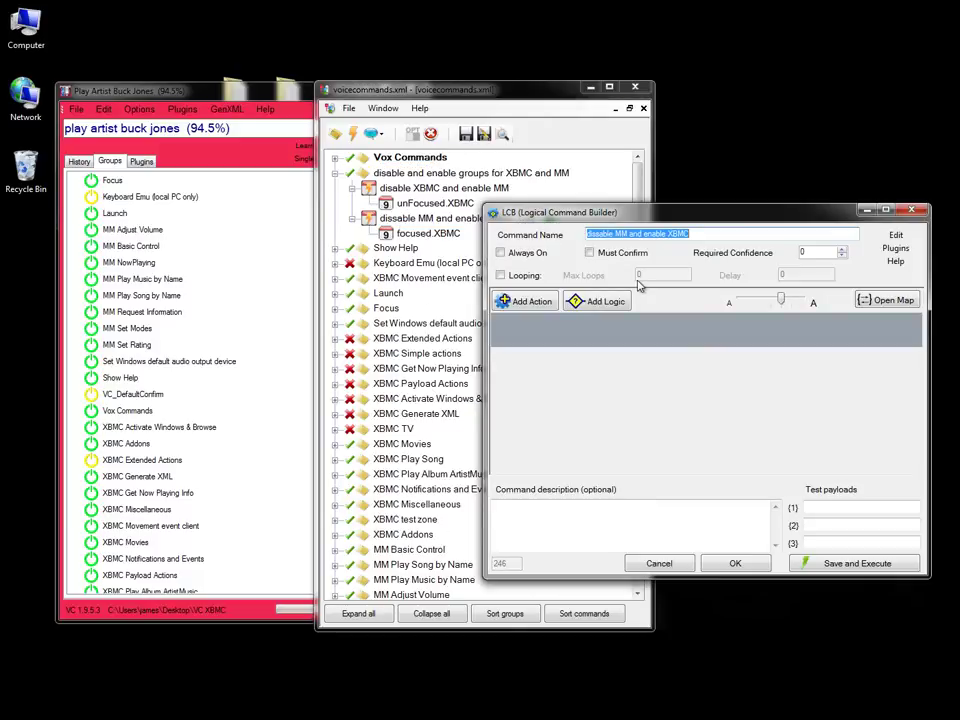
left_click(525, 301)
type("gr")
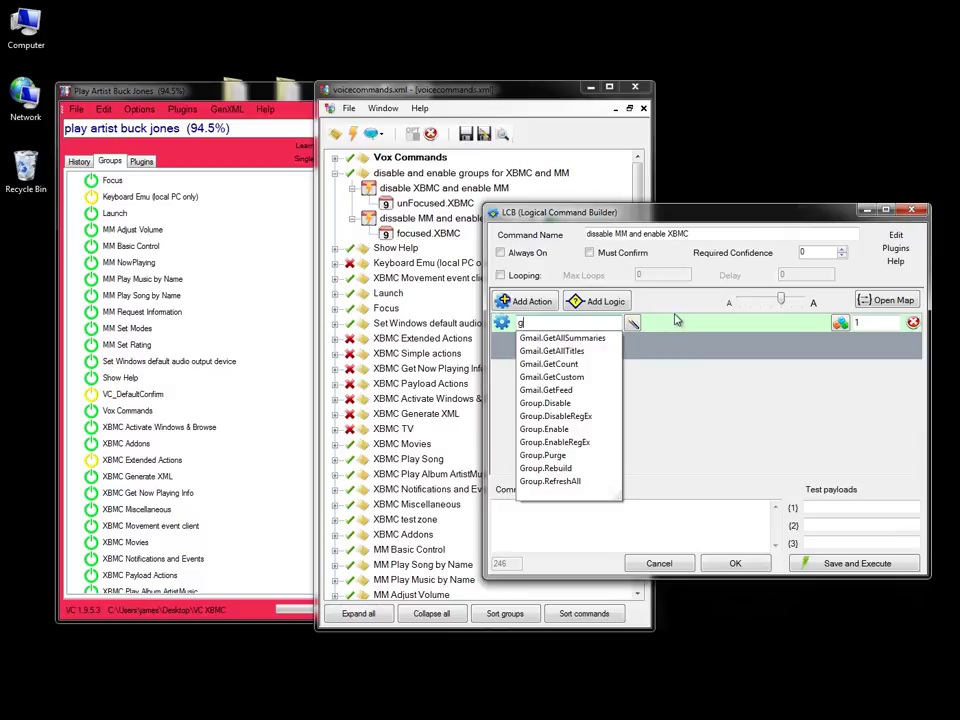
key("Down")
key("Down")
key("Down")
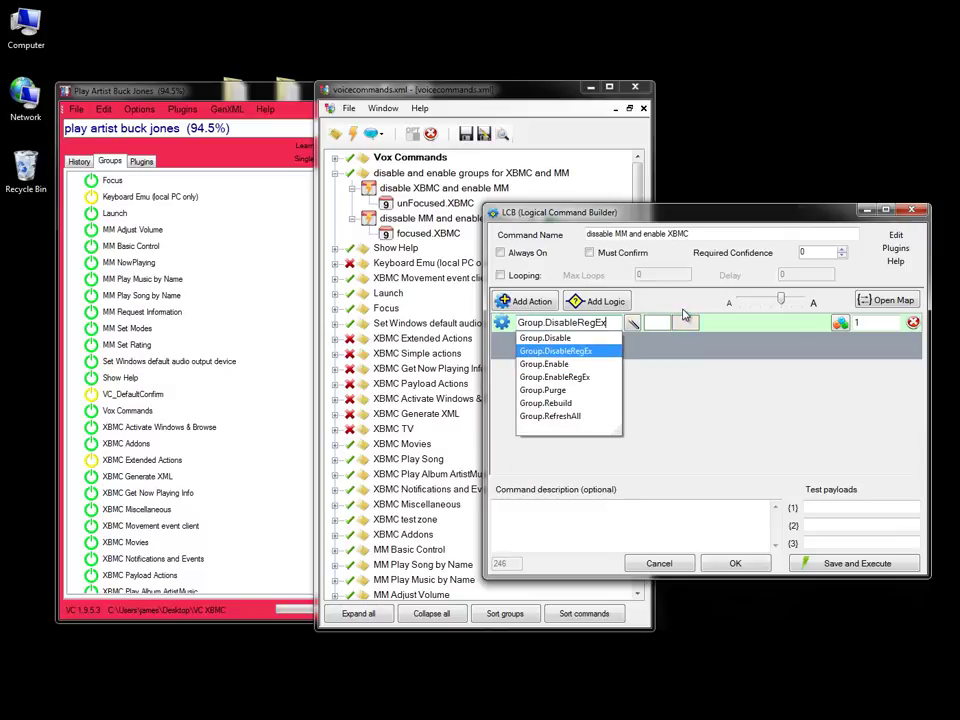
key("Up")
key("Return")
key("Tab")
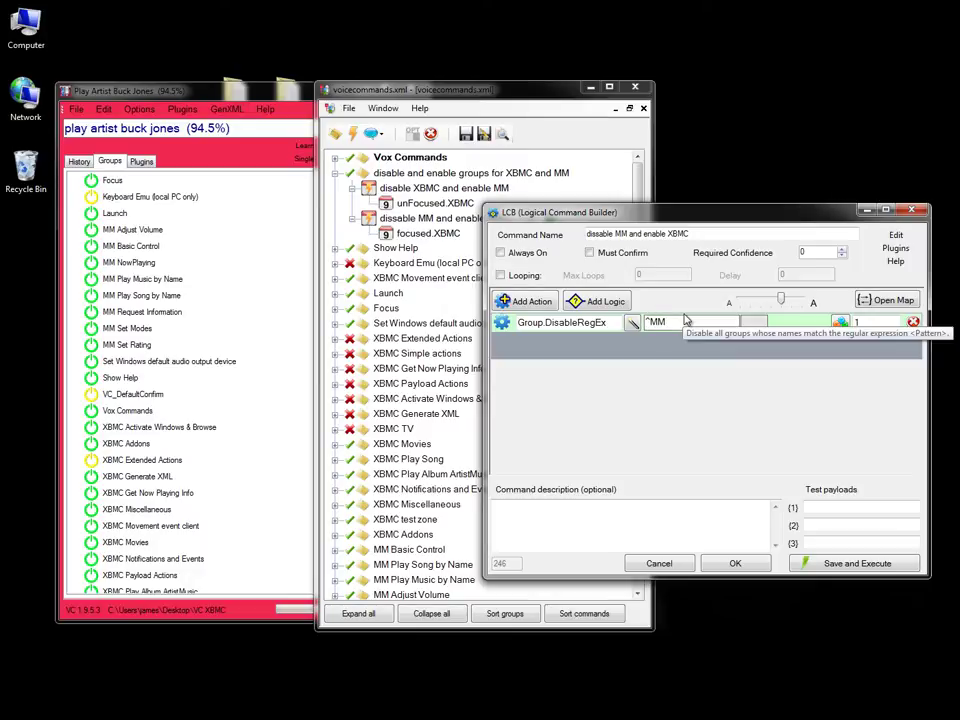
Add a second action, Group.EnableRegEx with the pattern ^XBMC\s, and save the "dissable MM and enable XBMC" command
double_click(589, 365)
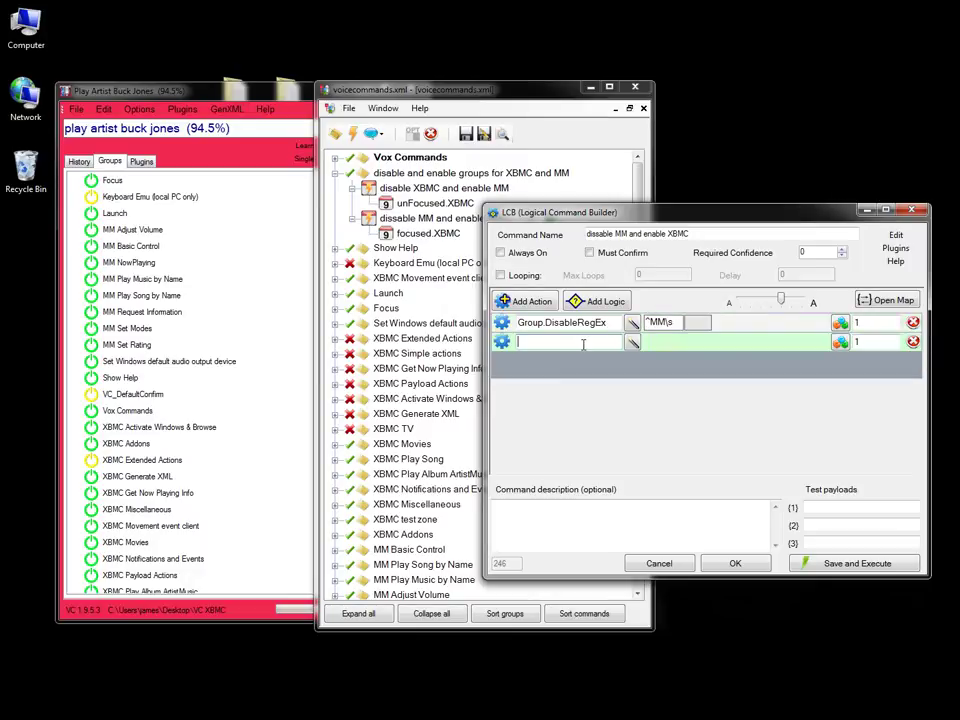
type("gr")
key("Down")
key("Down")
key("Down")
key("Down")
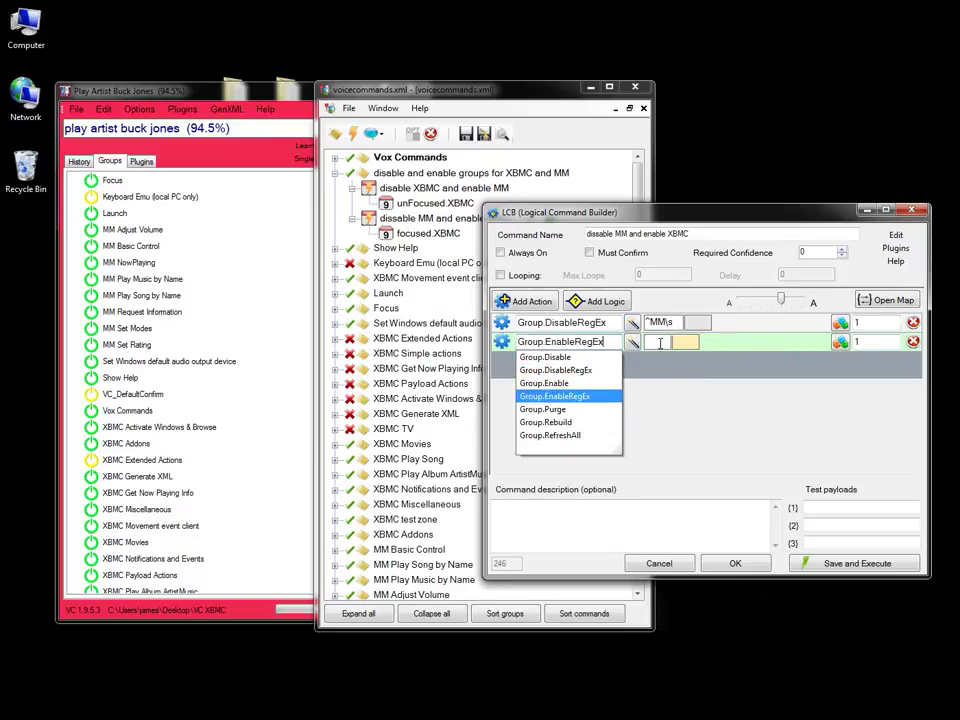
left_click(660, 342)
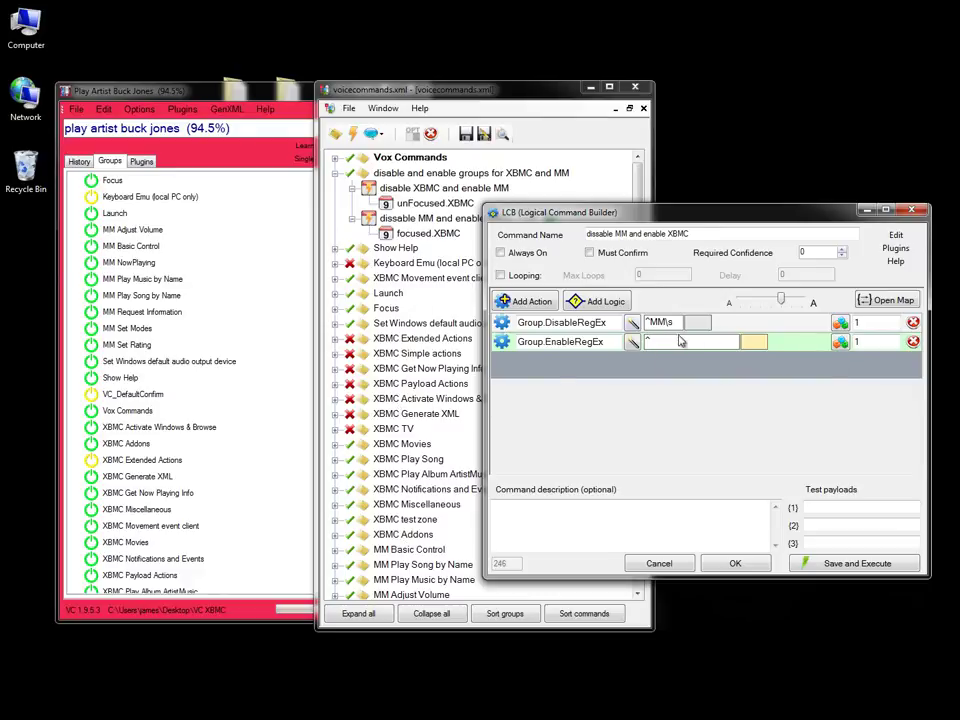
type("XBMC\\s")
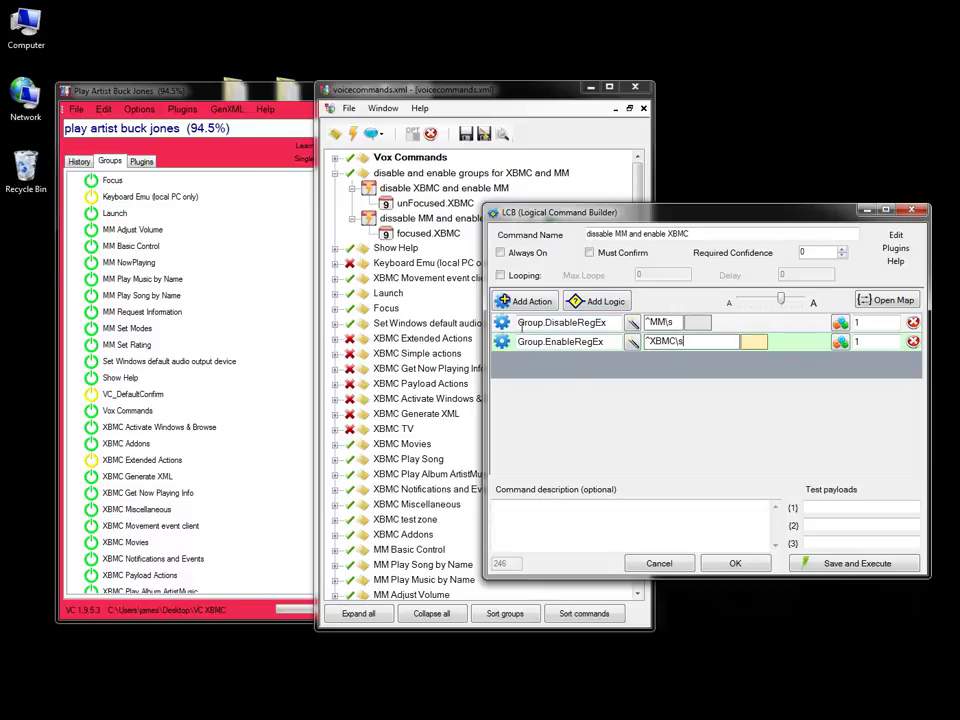
left_click_drag(620, 212, 532, 235)
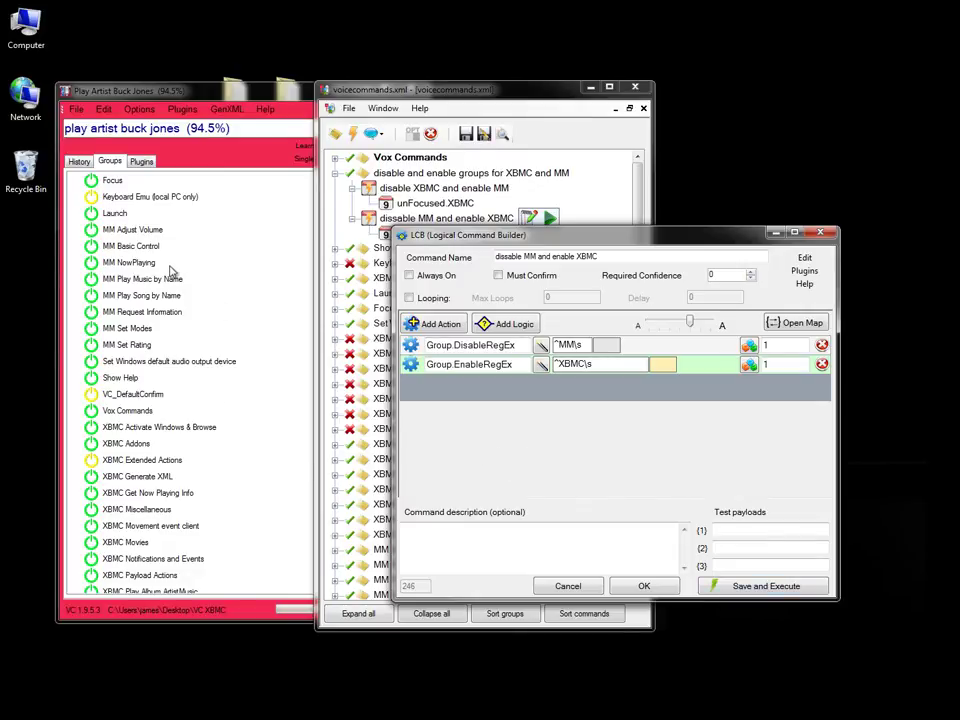
left_click(645, 586)
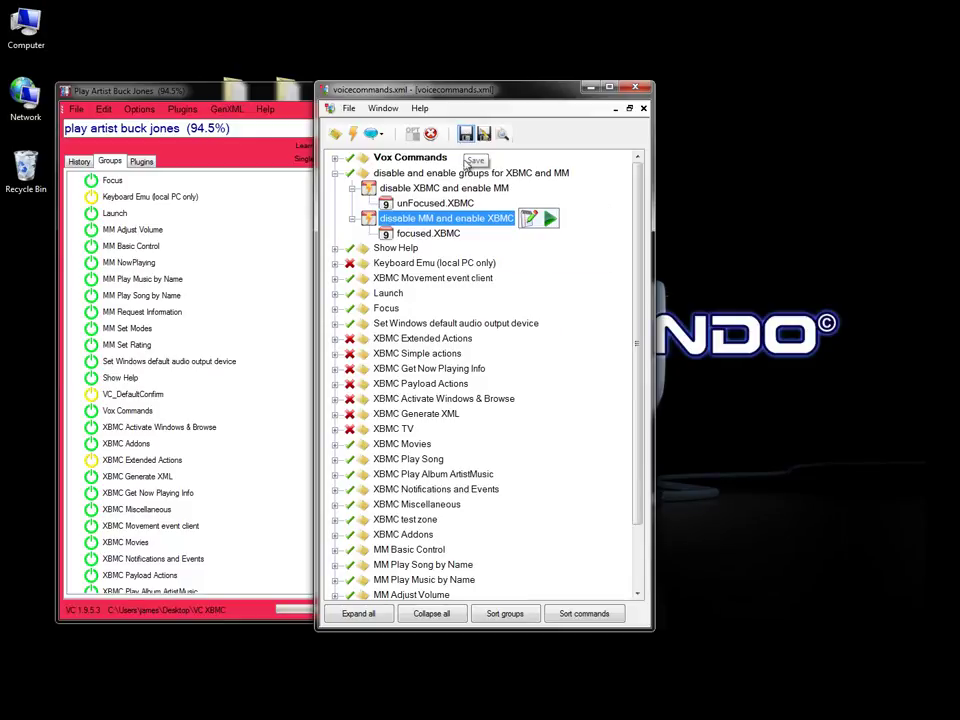
Execute the "disable XBMC and enable MM" and "dissable MM and enable XBMC" commands in turn to test their effect on the groups
left_click(482, 189)
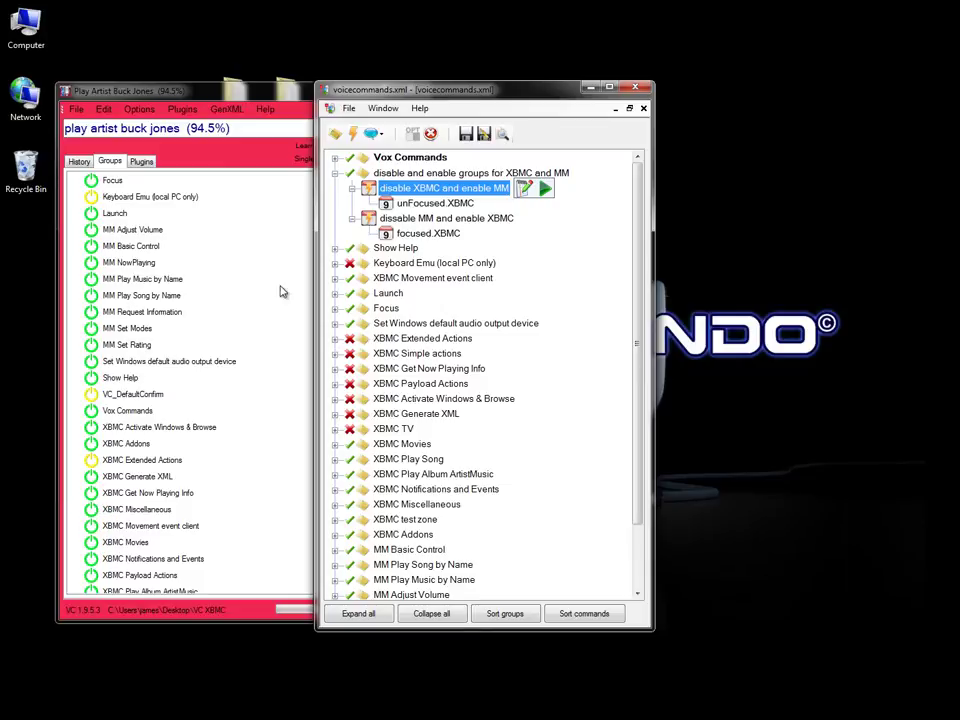
left_click(545, 190)
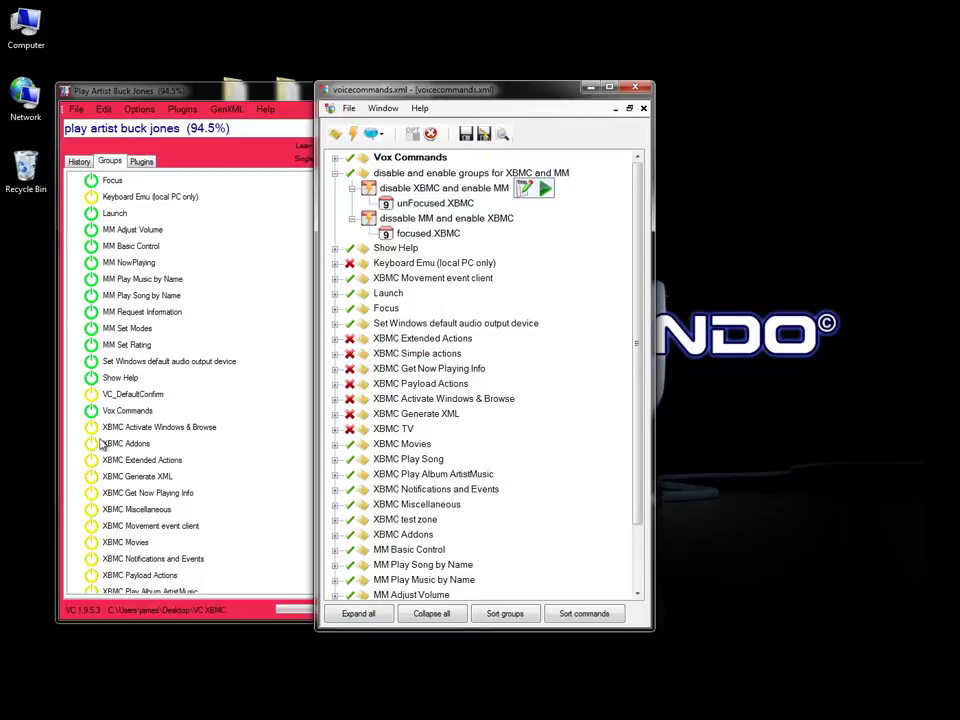
left_click(490, 218)
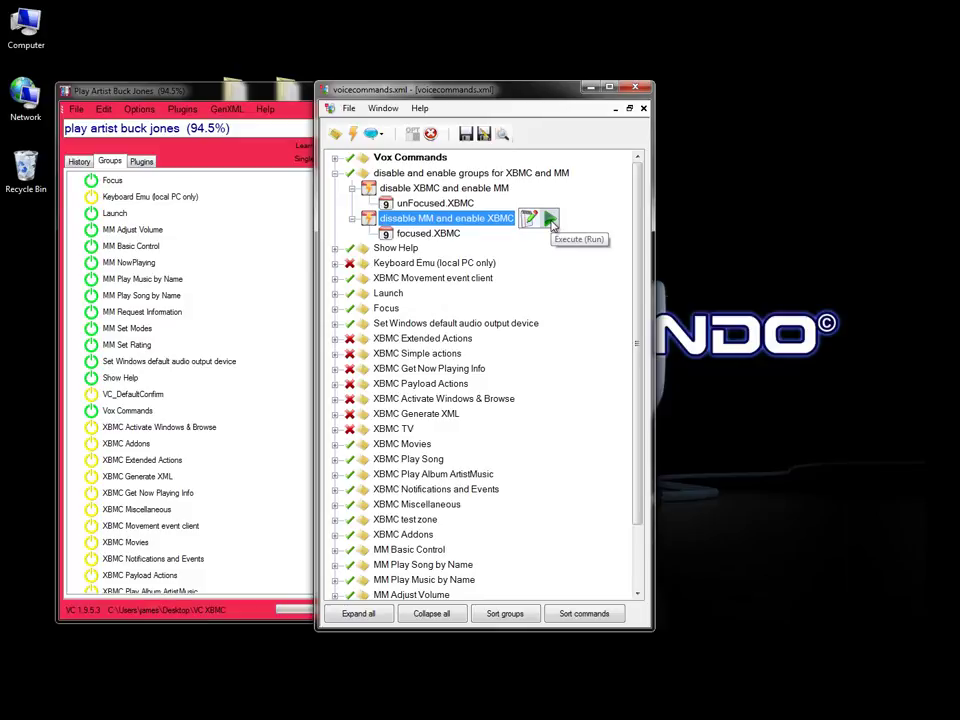
left_click(552, 221)
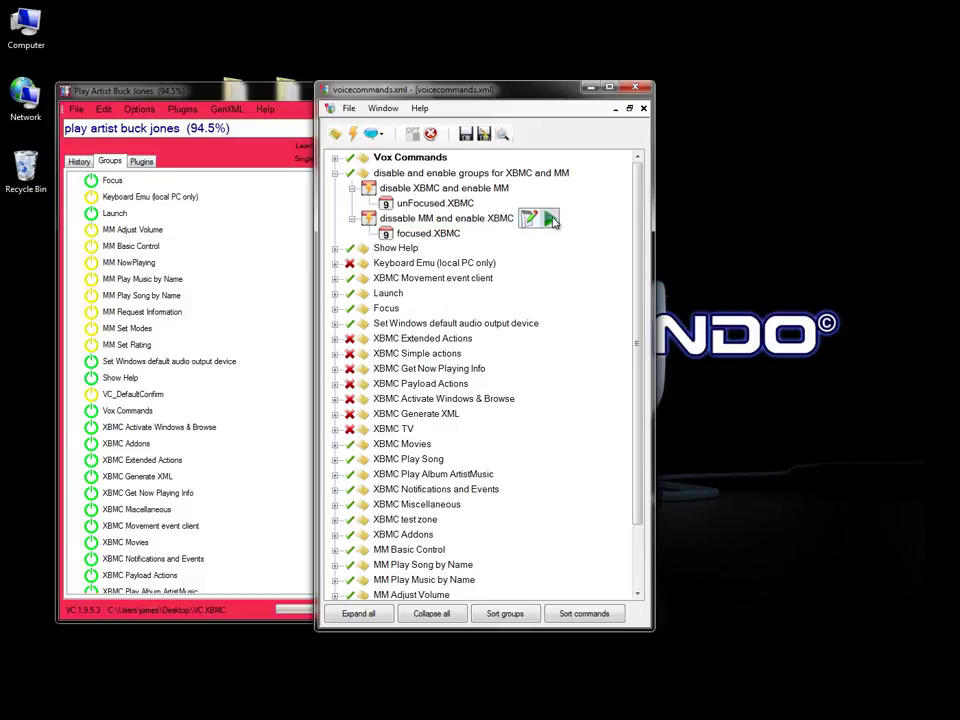
left_click(198, 88)
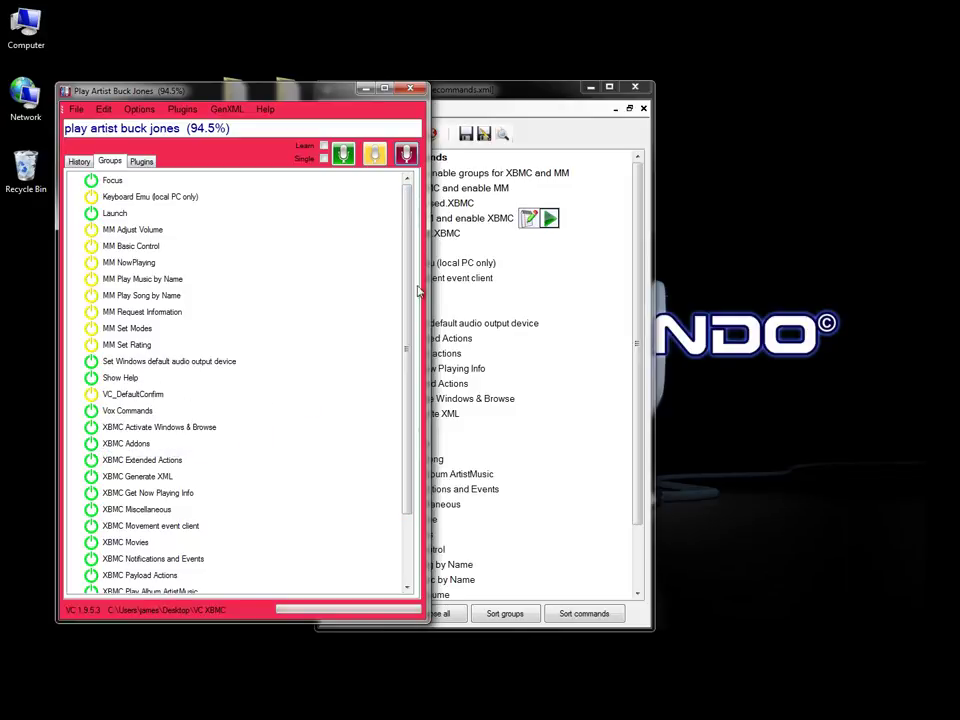
left_click(550, 222)
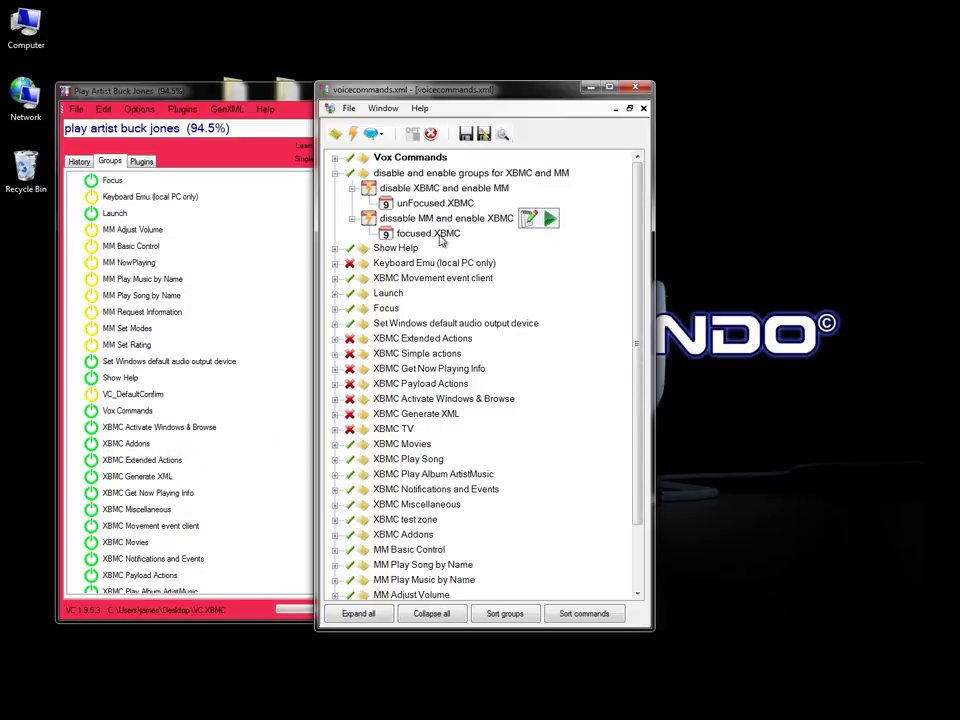
mouse_move(525, 192)
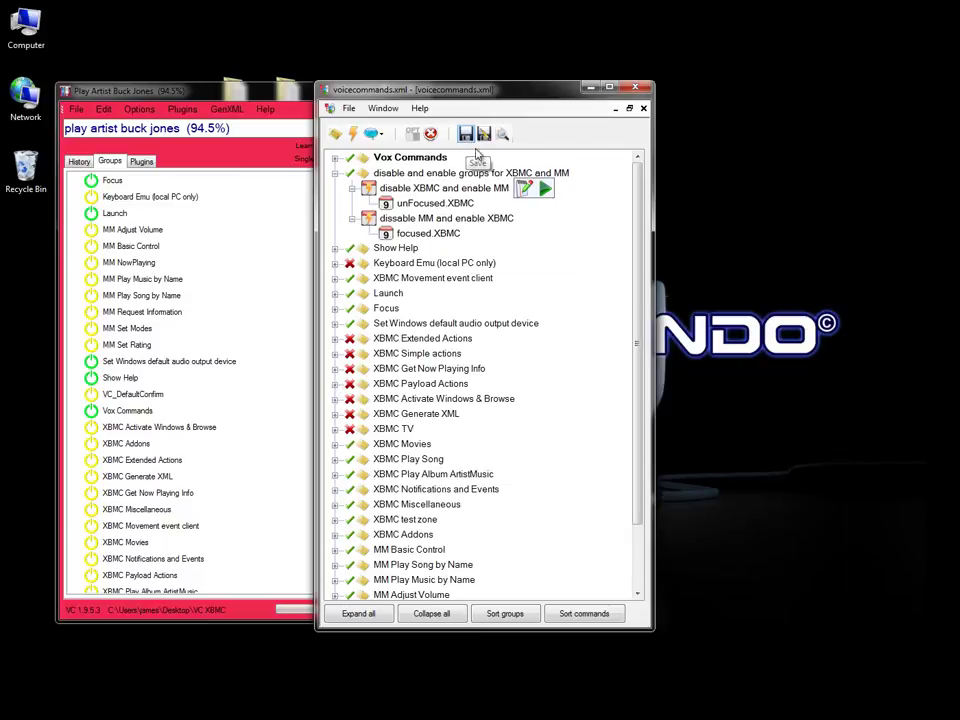
Save and close the command tree, and give the MediaMonkey window focus to test the focus events
left_click(638, 90)
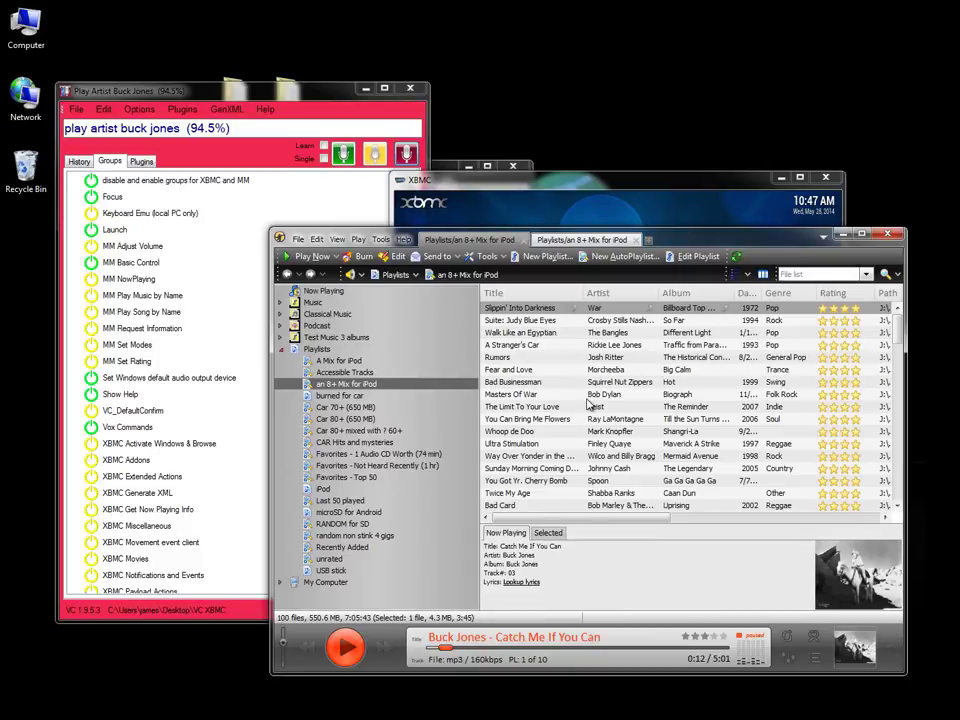
left_click_drag(707, 241, 698, 229)
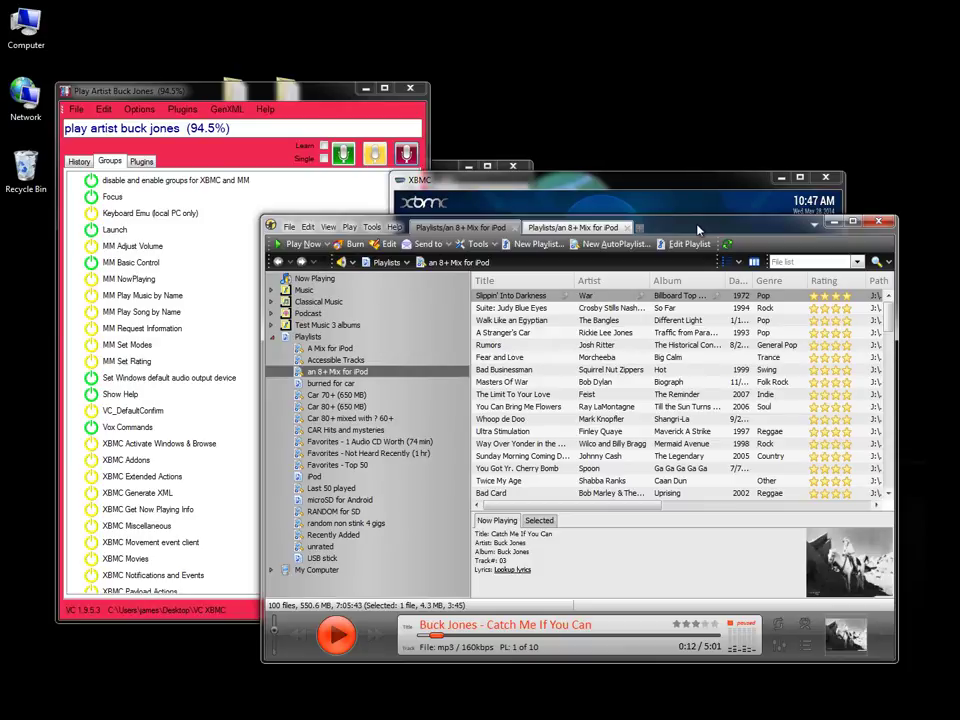
Reopen the command tree, review the events and actions of both group-switching commands, and save and close it
left_click(104, 109)
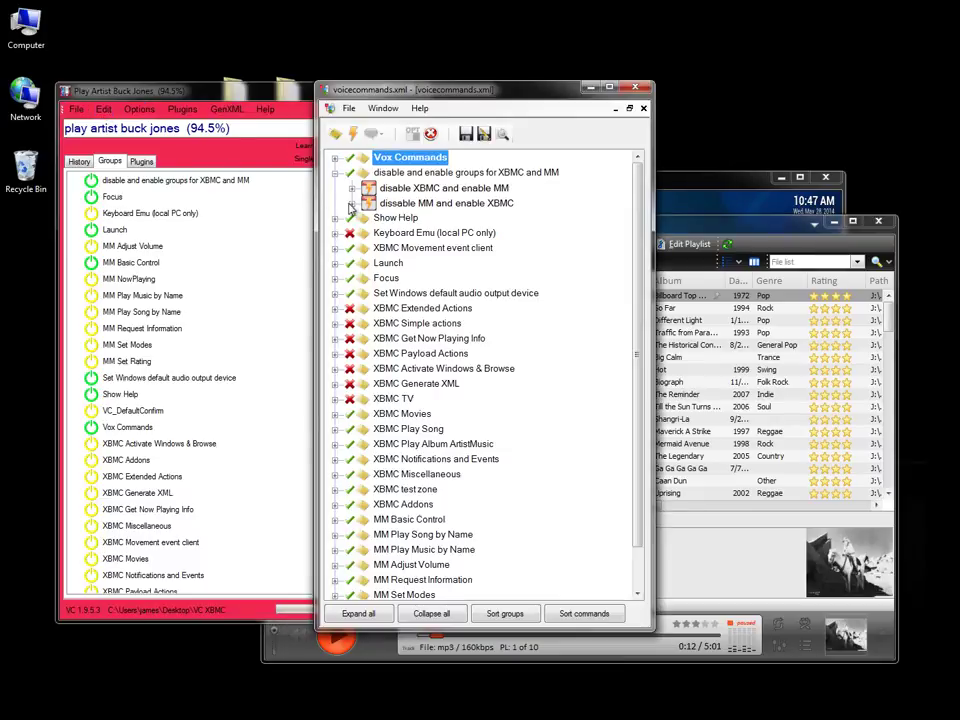
left_click(351, 203)
left_click(351, 188)
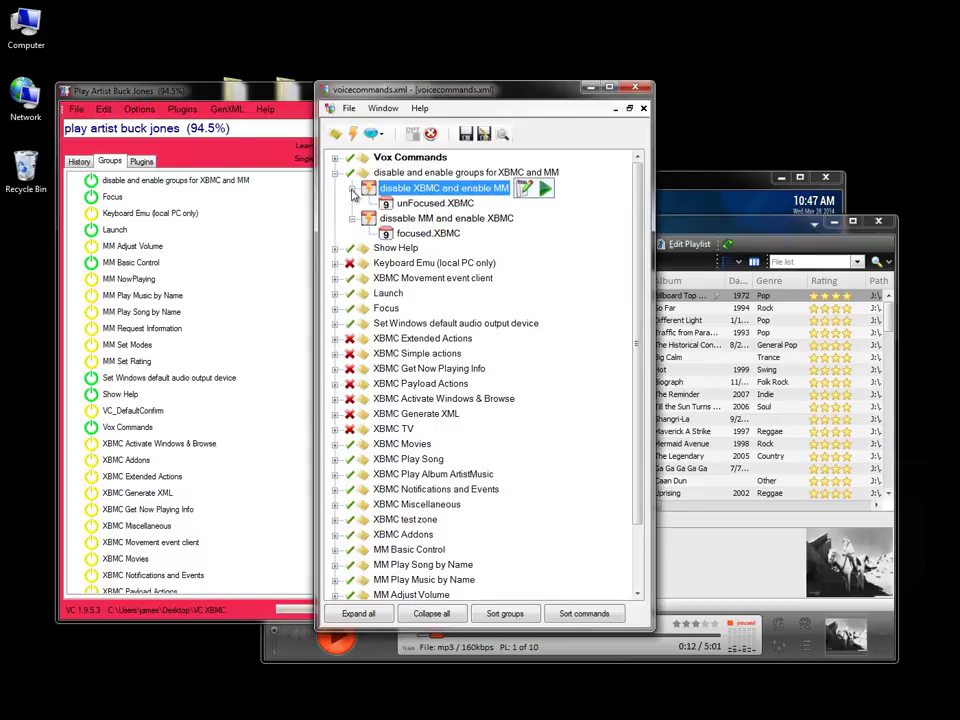
mouse_move(419, 190)
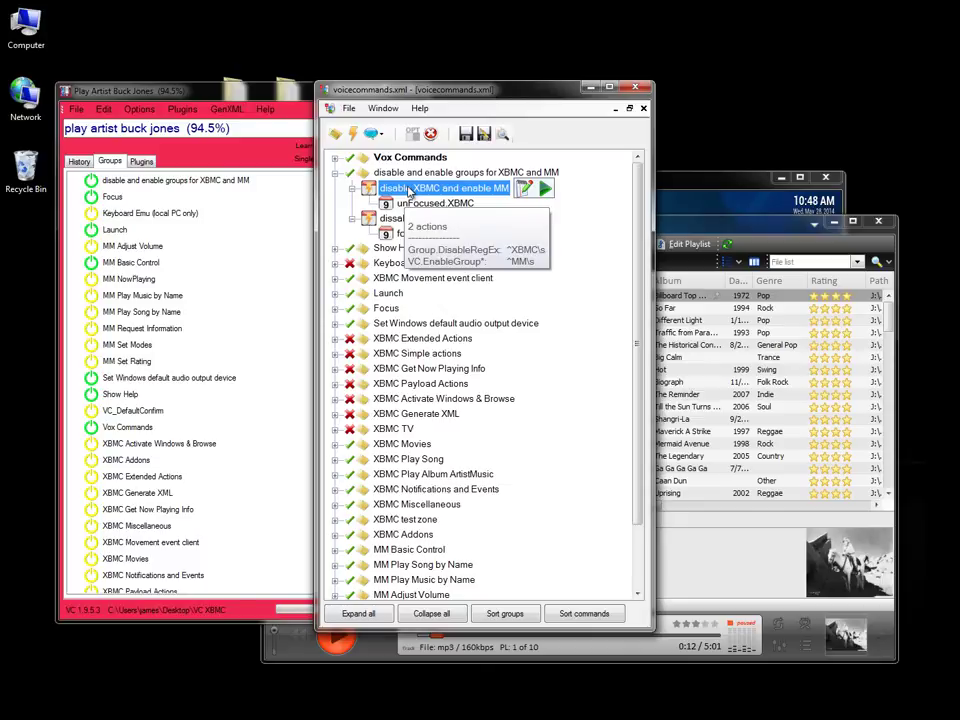
mouse_move(397, 224)
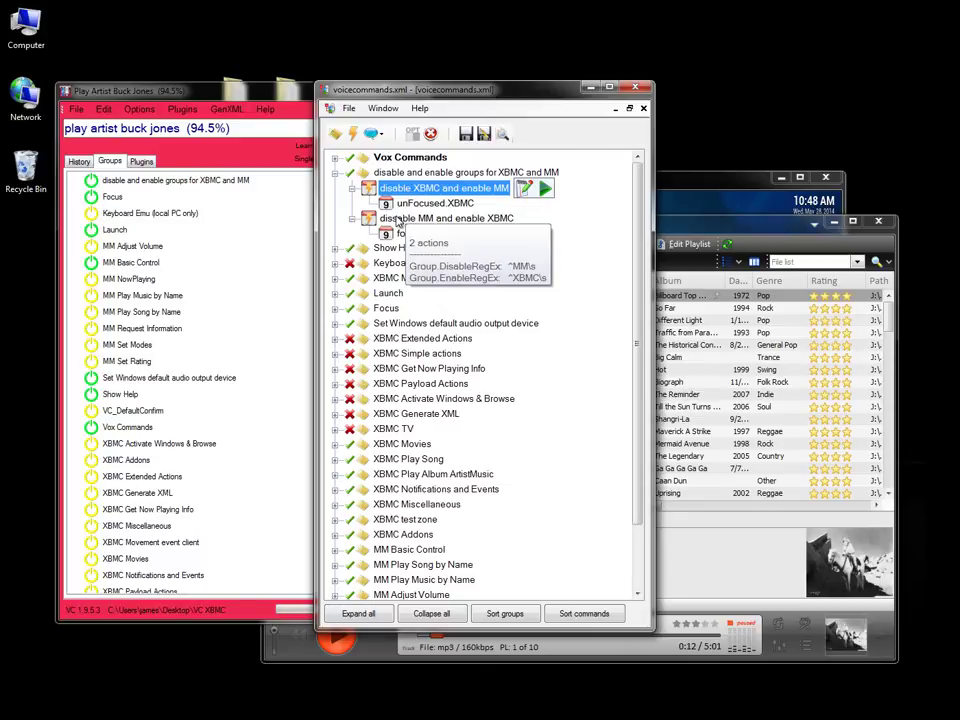
left_click(466, 135)
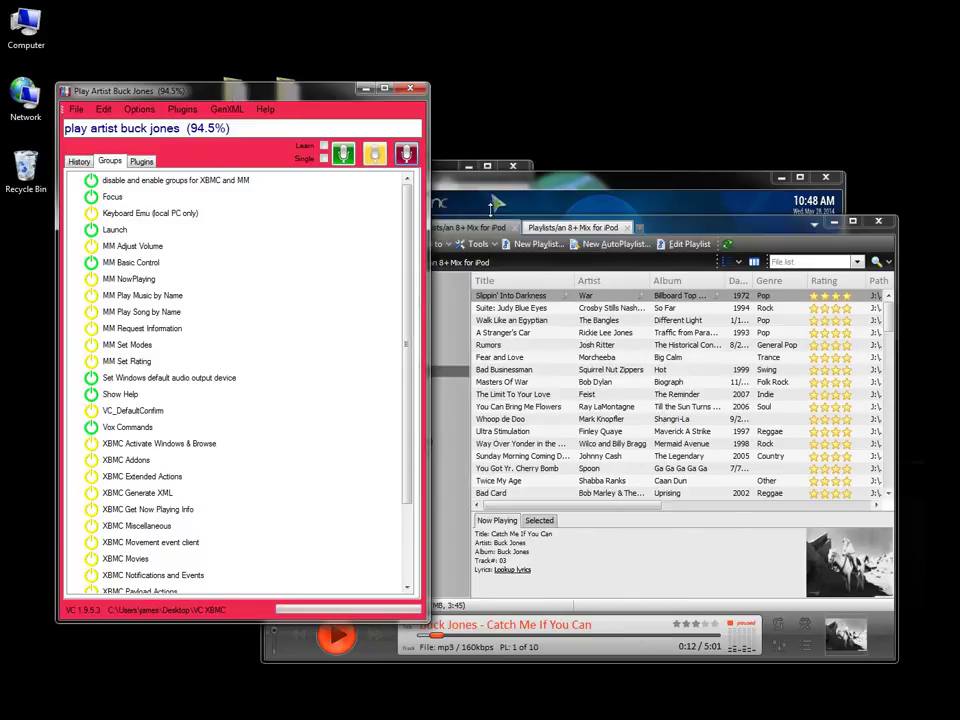
Switch focus to XBMC and back to MediaMonkey, and examine the resulting events in the VoxCommando history
left_click(521, 187)
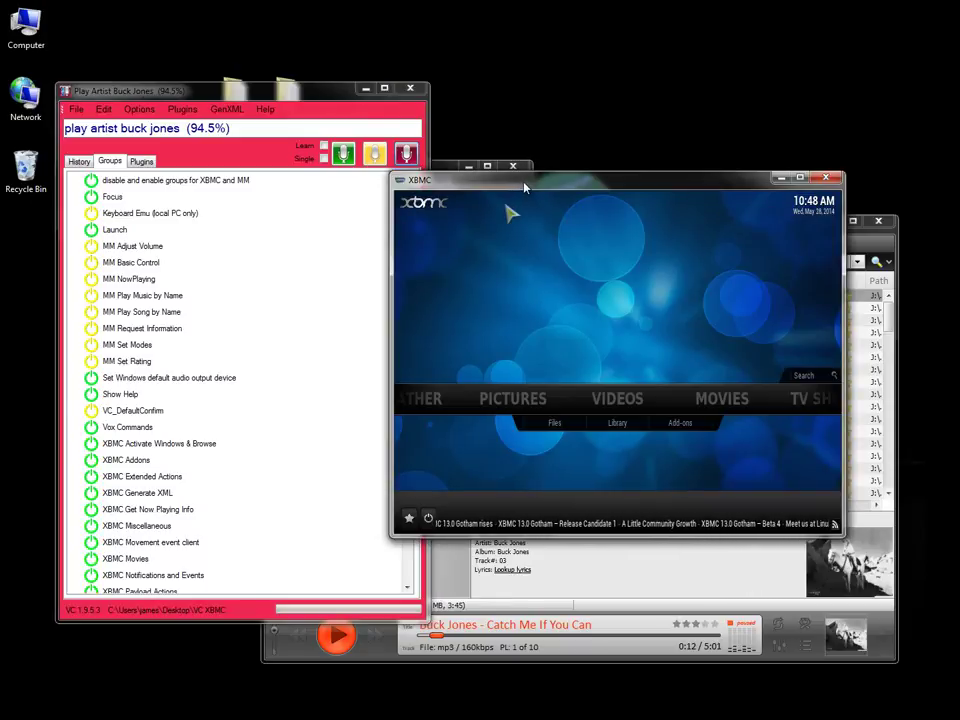
left_click(896, 244)
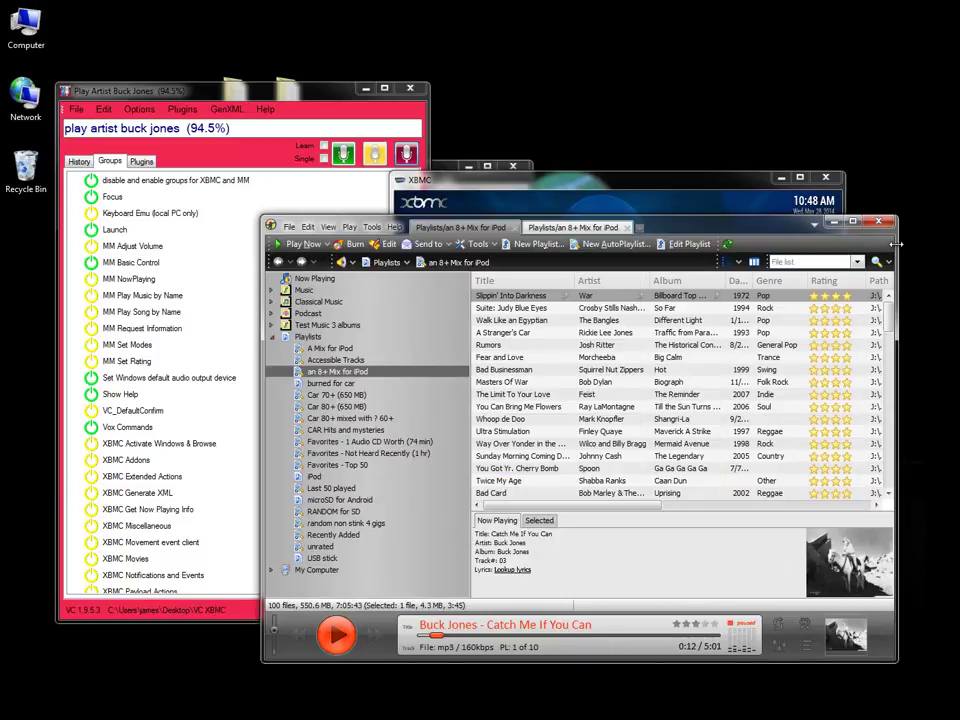
left_click(78, 162)
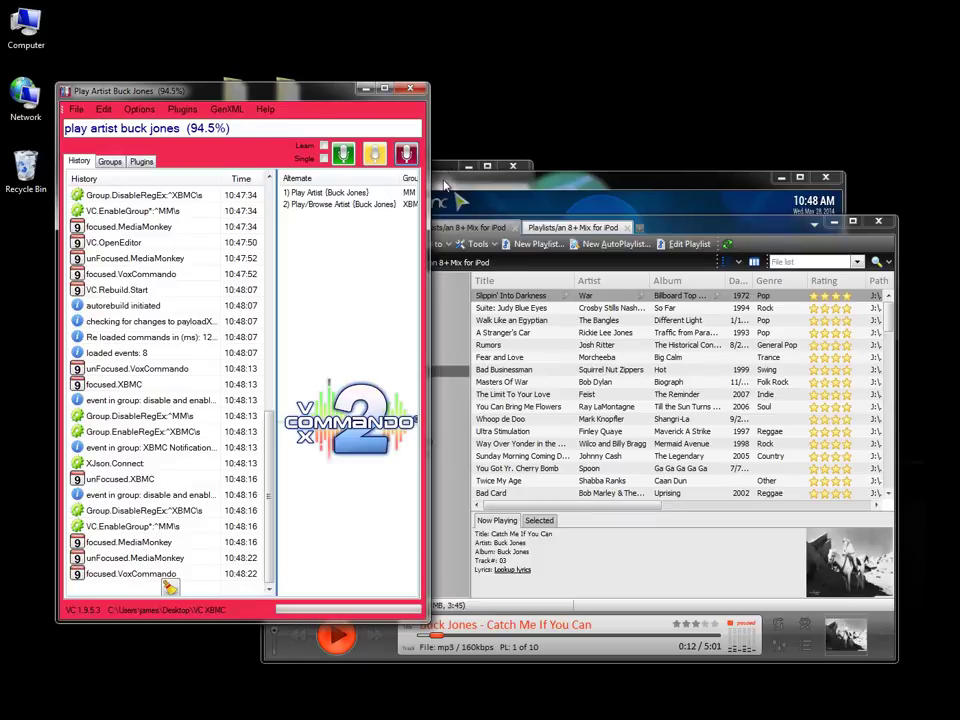
Replace the VC.EnableGroup* action in the "disable XBMC and enable MM" command with Group.EnableRegEx and save the command
left_click(104, 111)
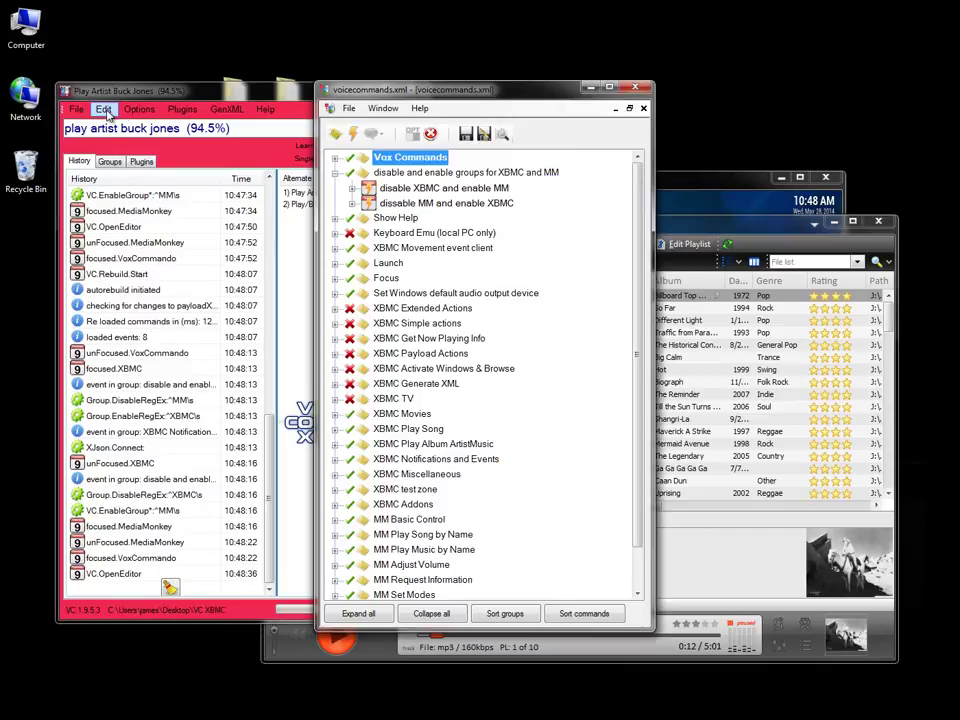
left_click(352, 204)
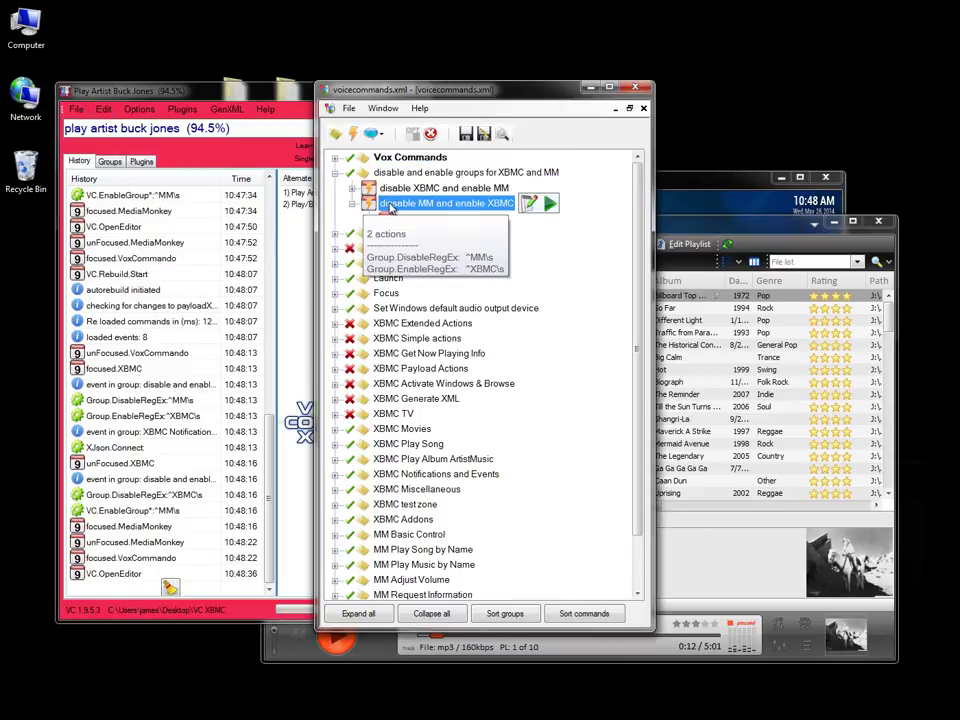
left_click(351, 203)
left_click(352, 188)
left_click(387, 189)
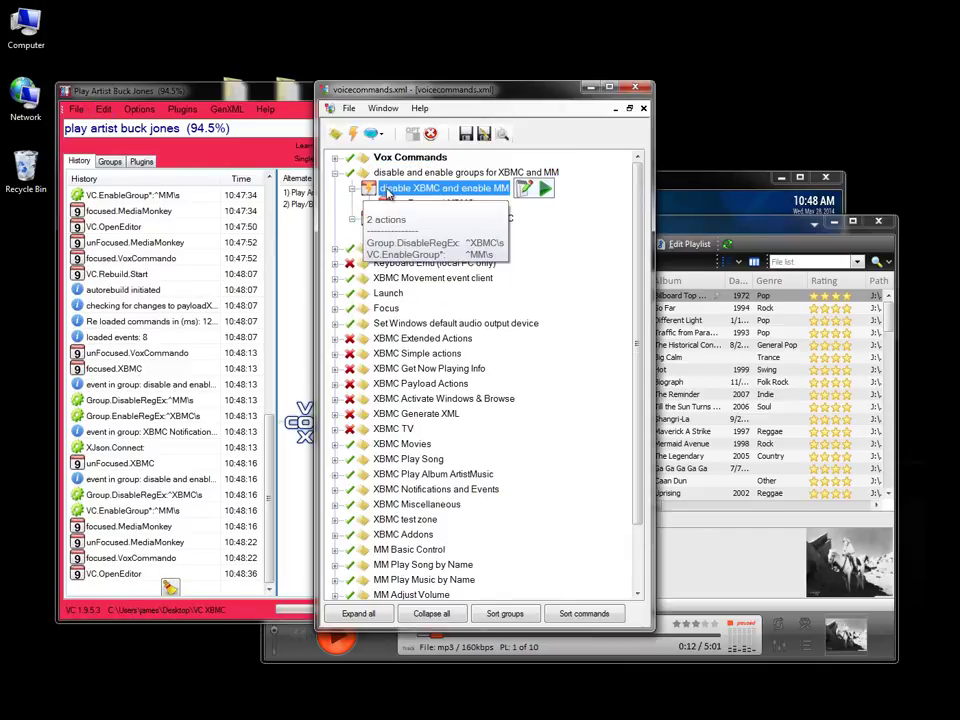
left_click(524, 189)
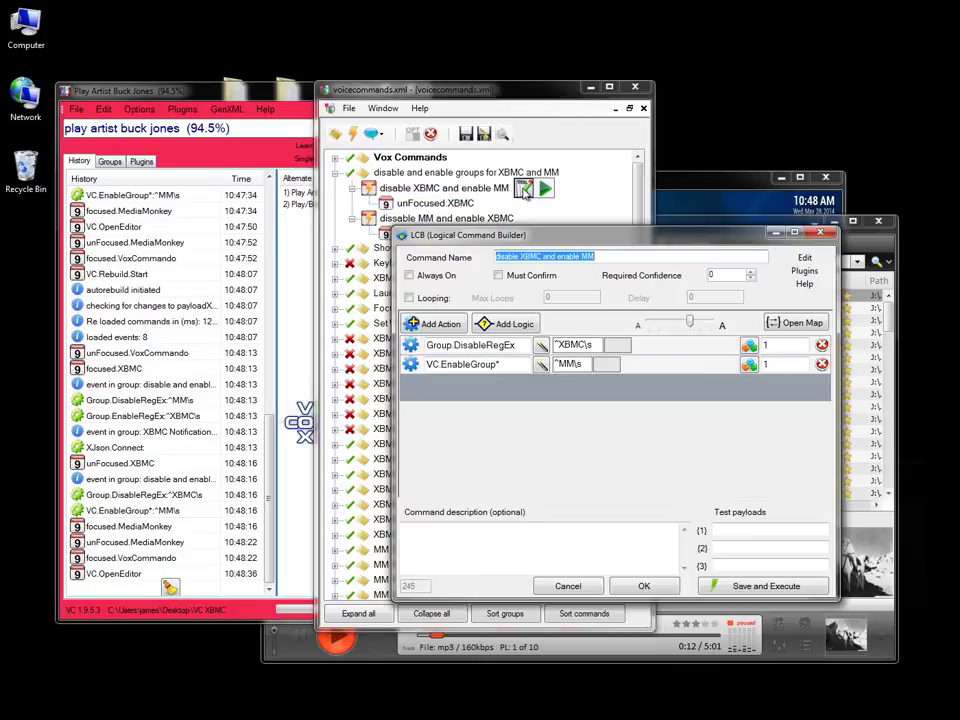
left_click(436, 364)
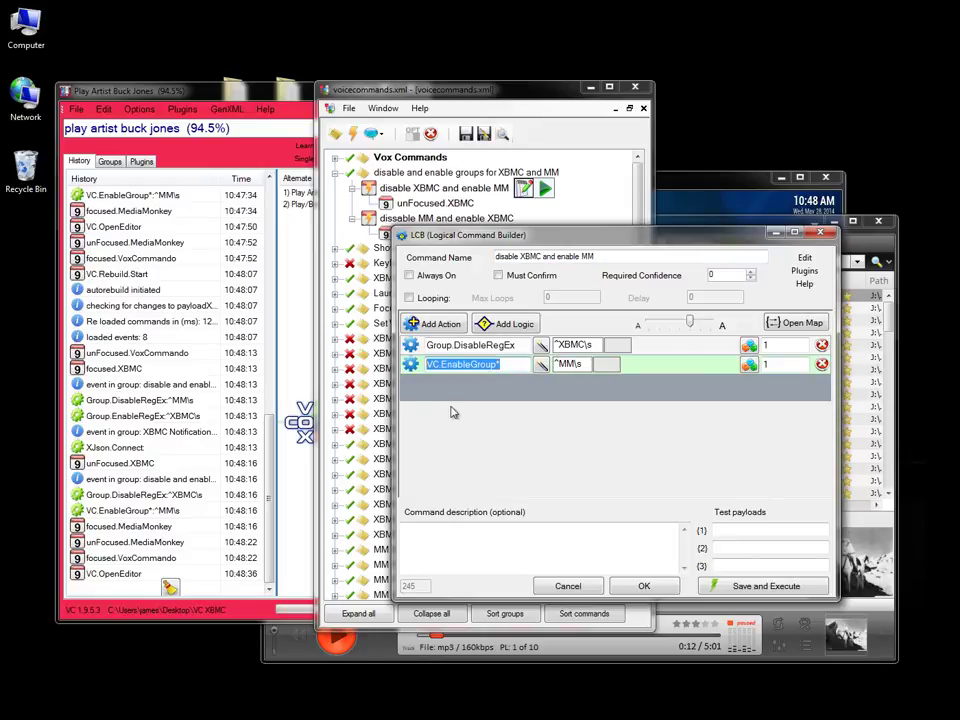
type("g")
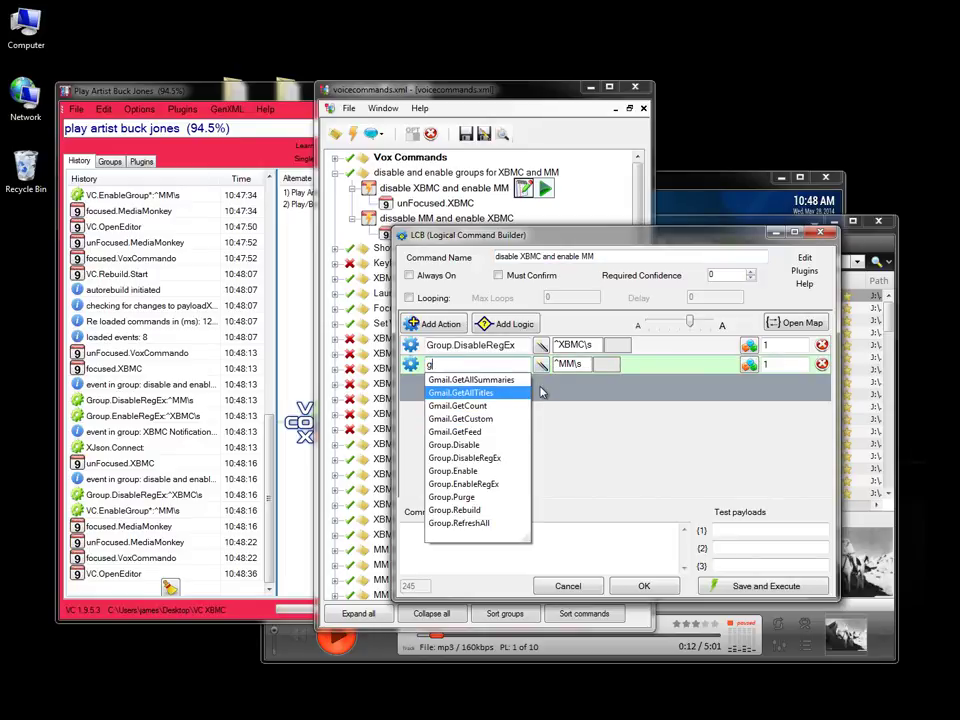
left_click(465, 485)
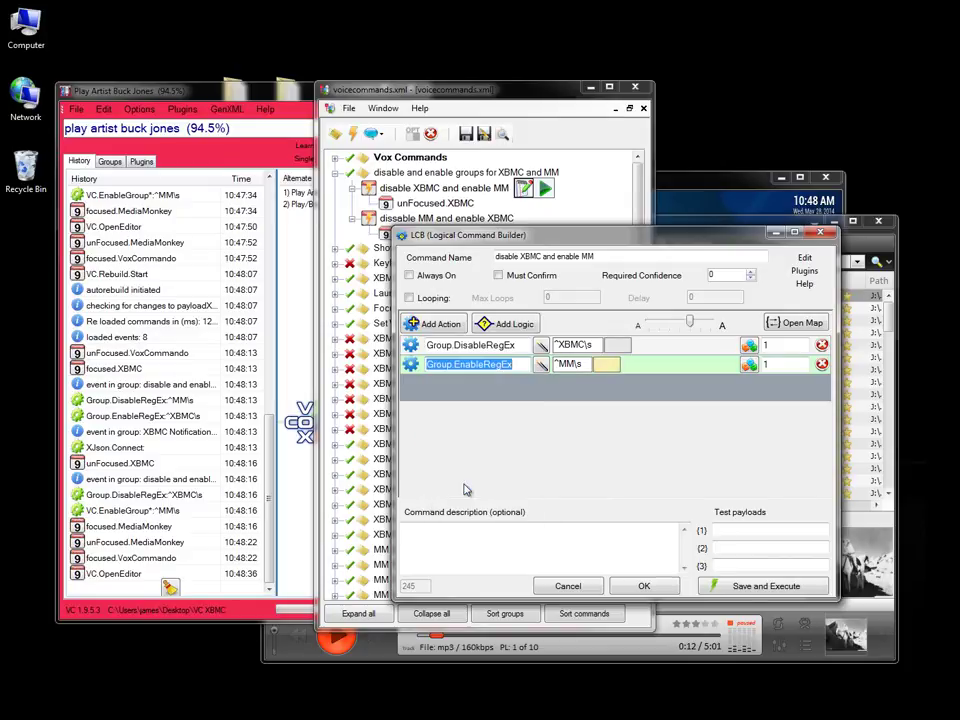
left_click(646, 587)
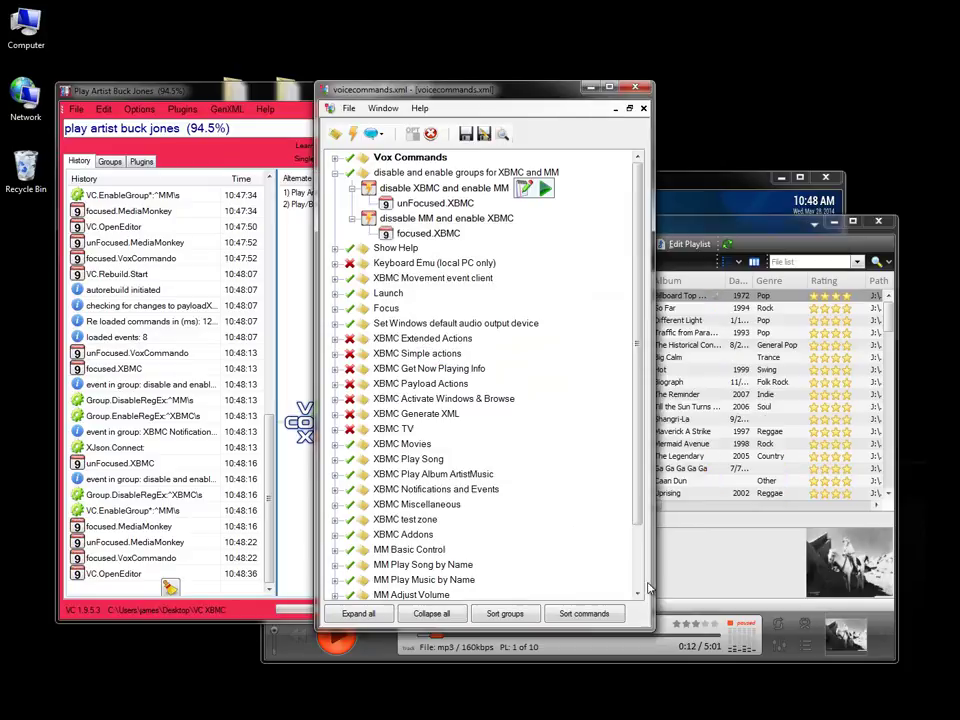
Close the command tree, show the VoxCommando group list, and alternate focus between XBMC and MediaMonkey to check the group switching
left_click(635, 88)
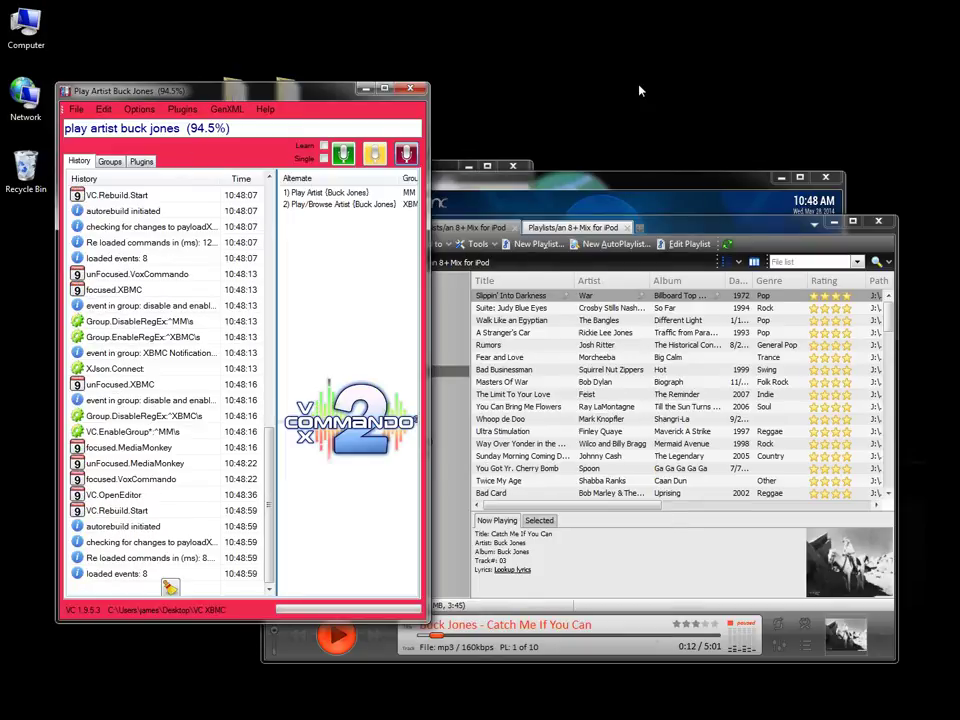
left_click(110, 163)
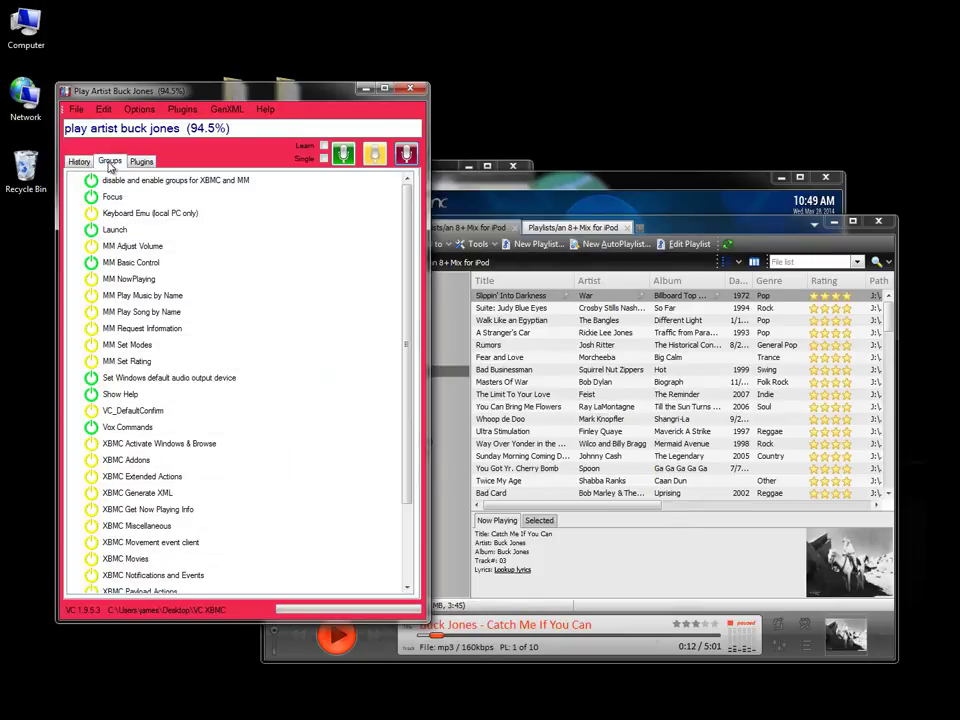
left_click(476, 186)
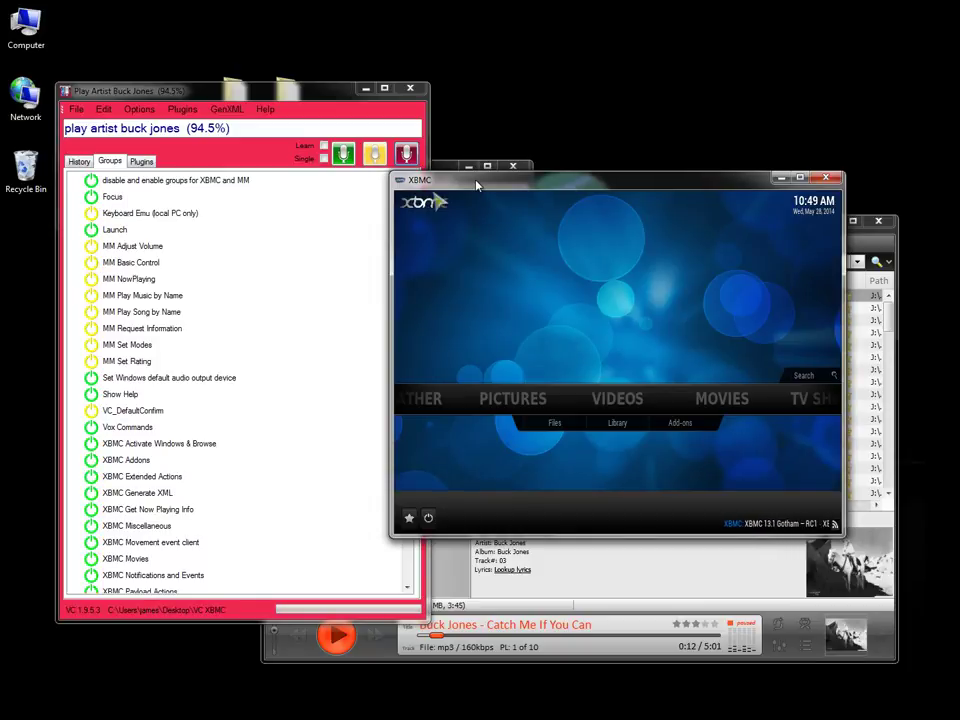
left_click(895, 238)
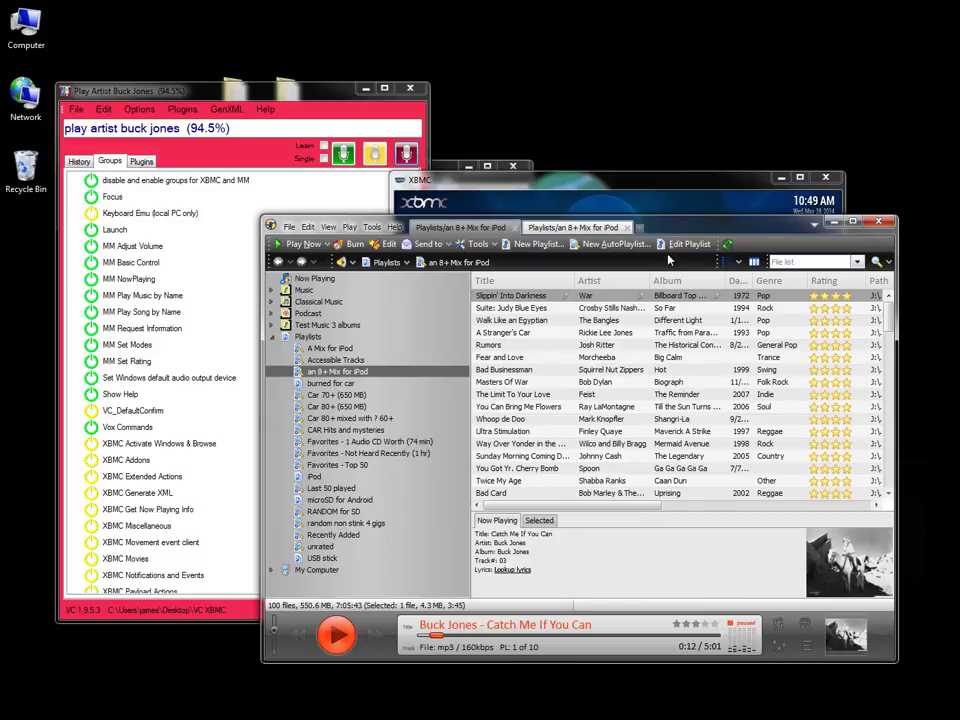
left_click(692, 184)
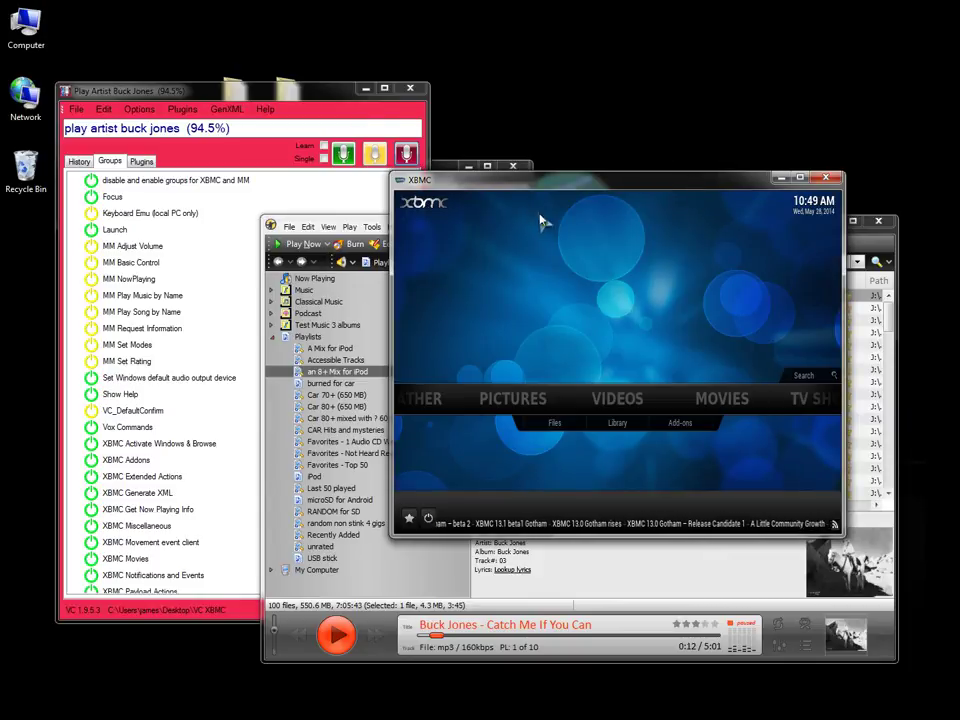
left_click(326, 94)
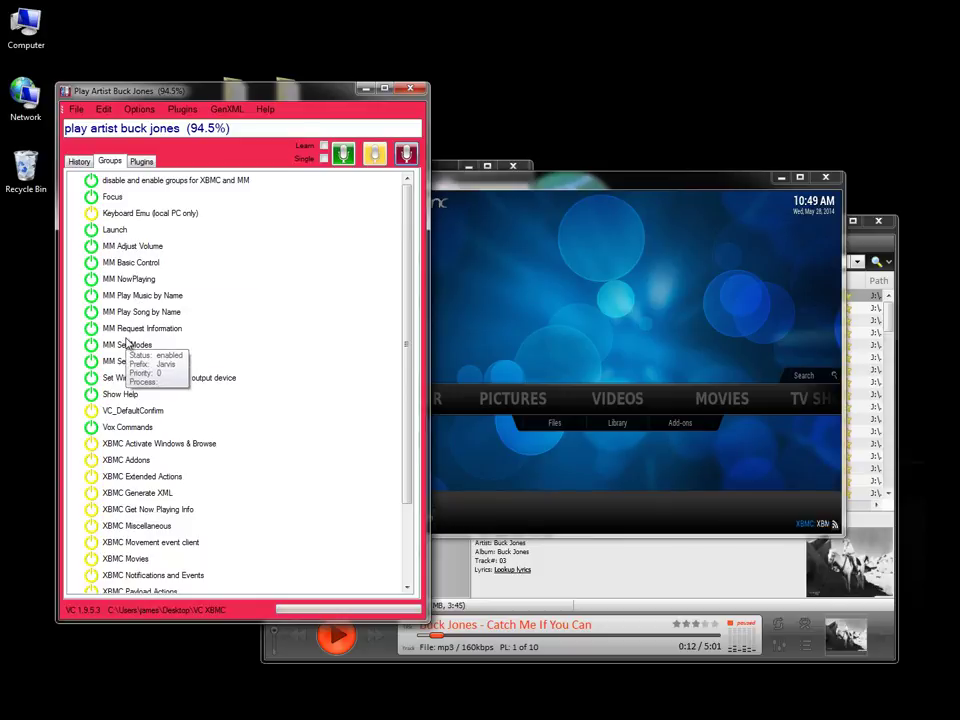
Rearrange the XBMC and MediaMonkey windows and shrink MediaMonkey so both are accessible beside the VoxCommando group list
left_click_drag(522, 175, 382, 69)
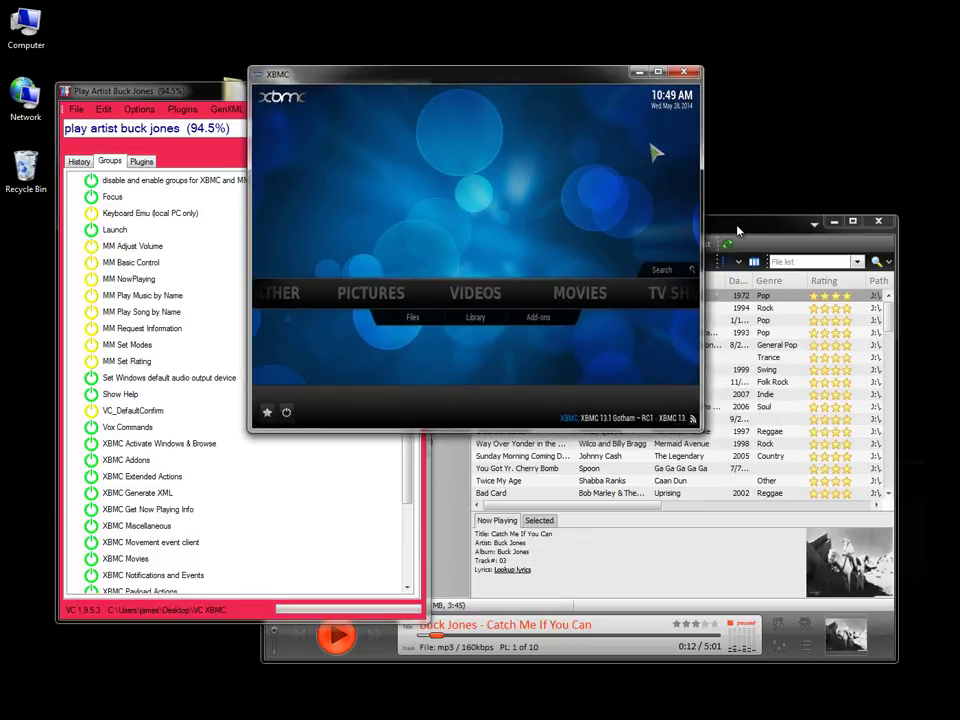
left_click_drag(748, 232, 769, 214)
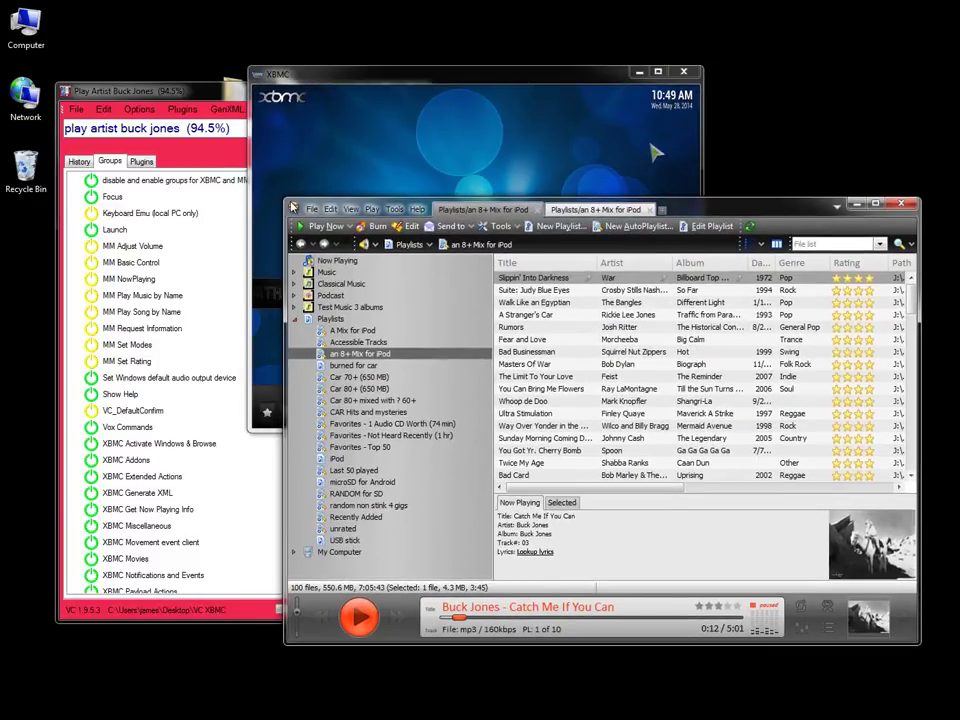
left_click_drag(283, 197, 374, 308)
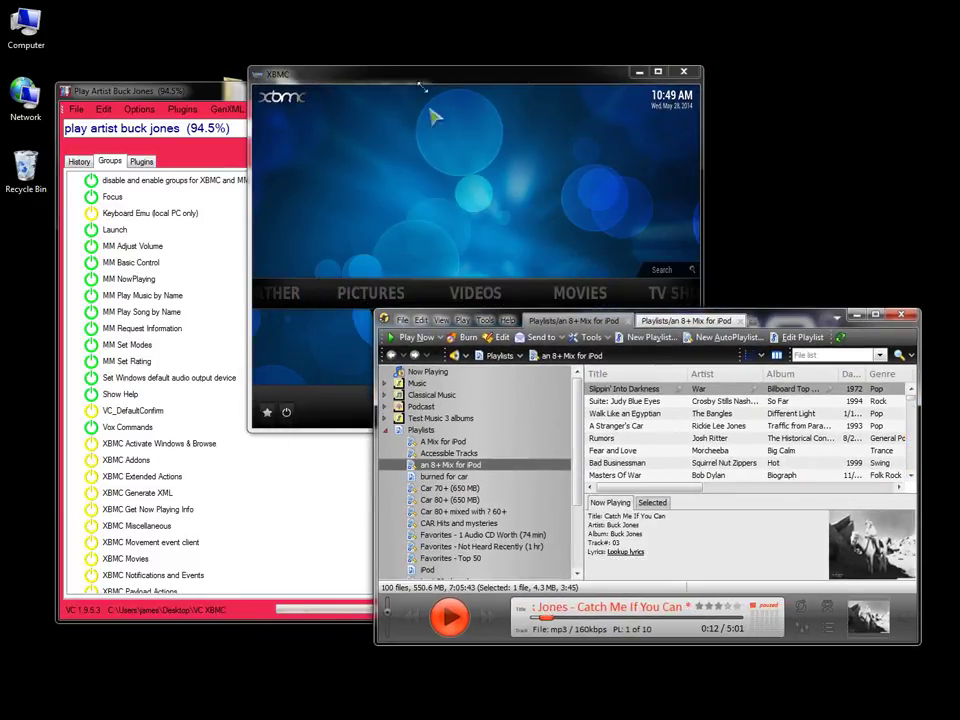
left_click_drag(408, 77, 402, 97)
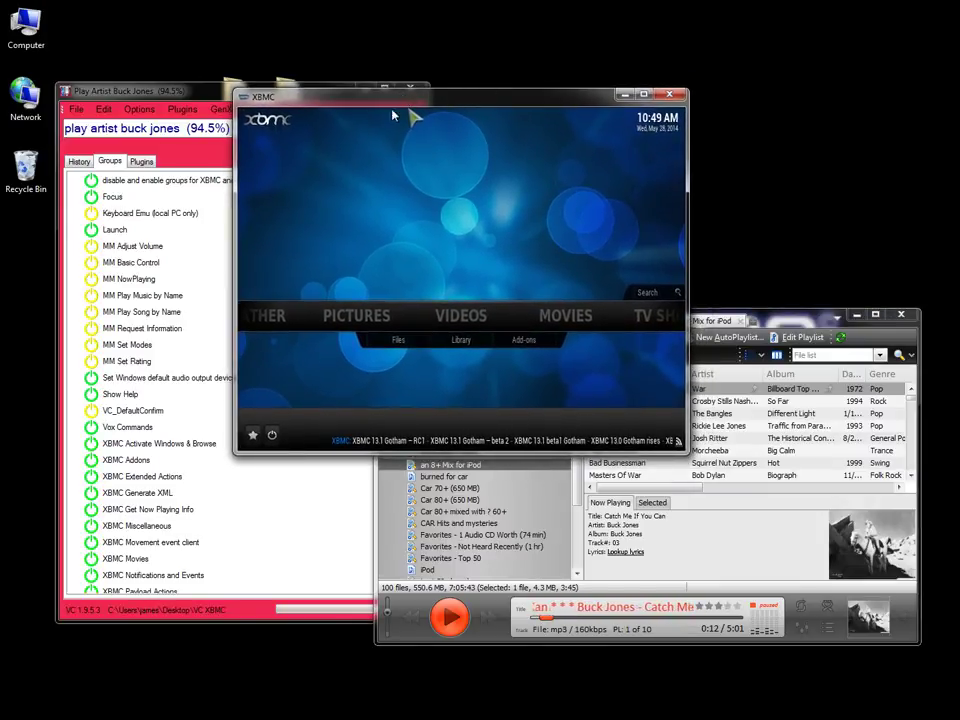
mouse_move(519, 318)
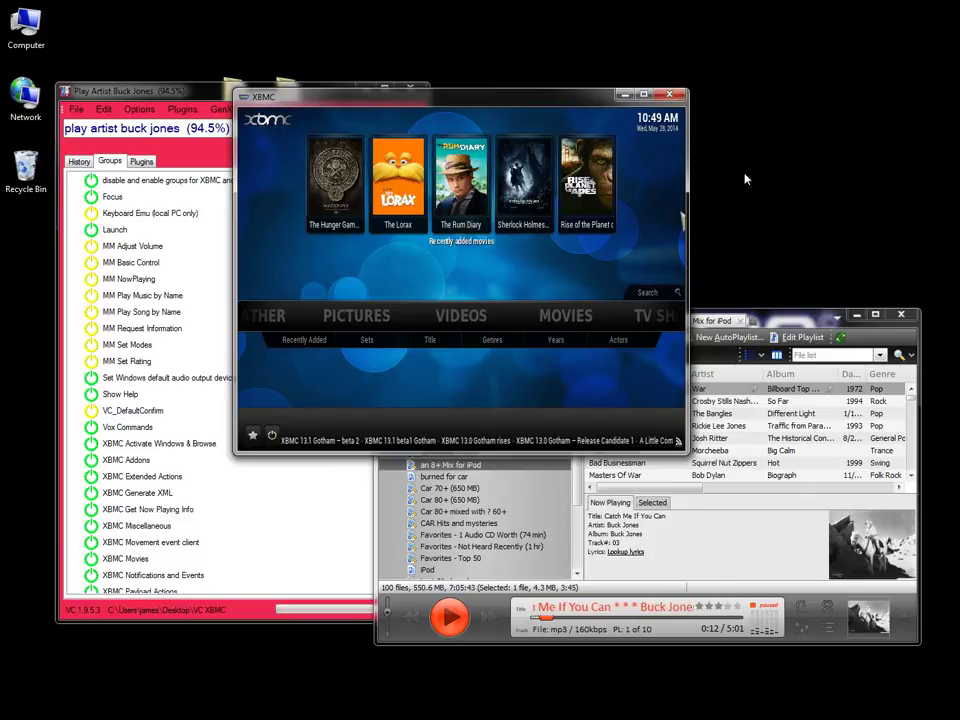
Pause the track playing in MediaMonkey and switch focus to XBMC to test the voice commands there
left_click(135, 91)
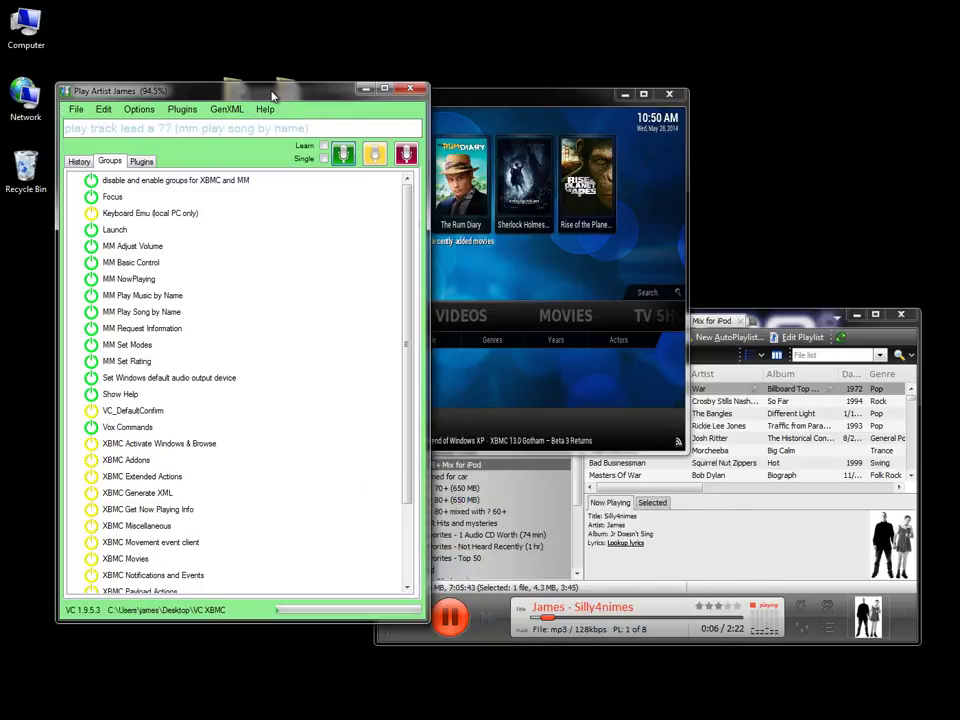
left_click(798, 318)
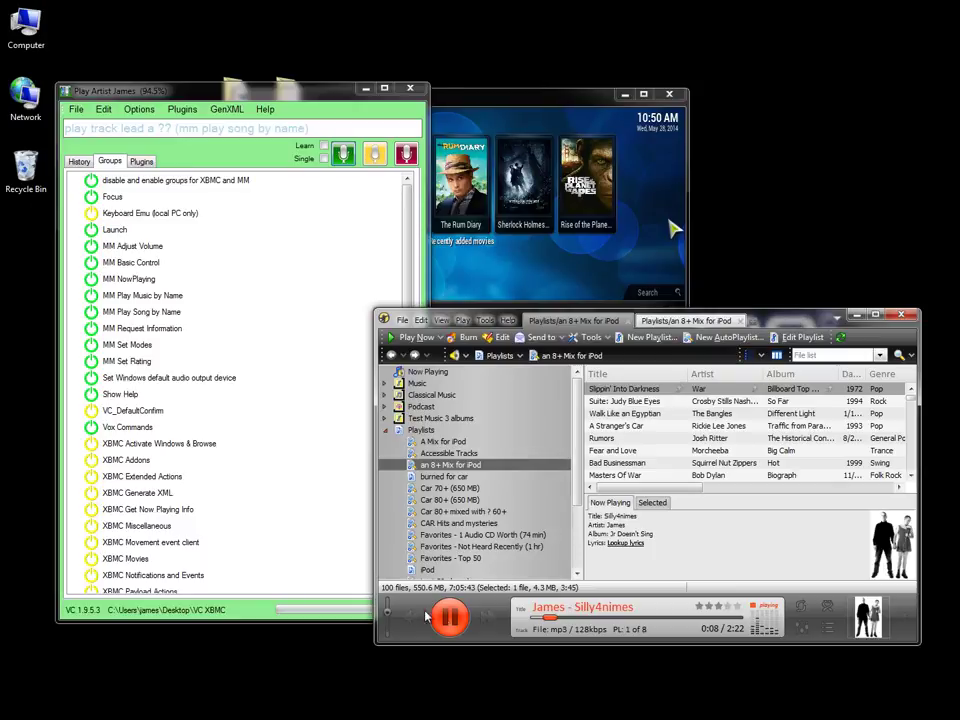
left_click(453, 620)
left_click(567, 102)
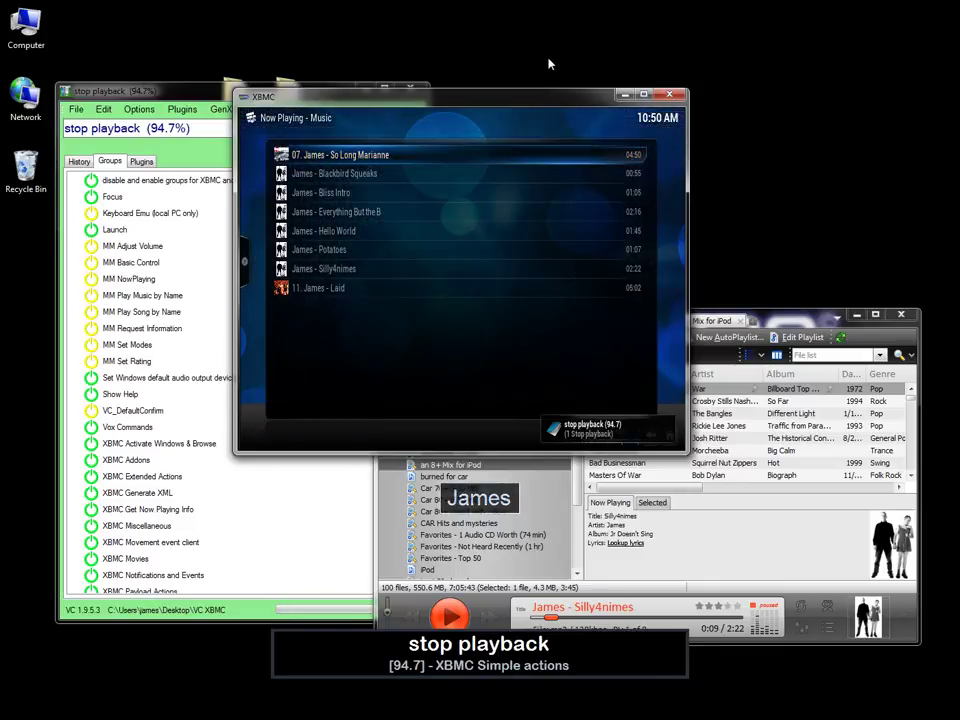
Switch focus to MediaMonkey and reposition its window, and bring VoxCommando to the front and move it aside
left_click_drag(797, 324, 772, 272)
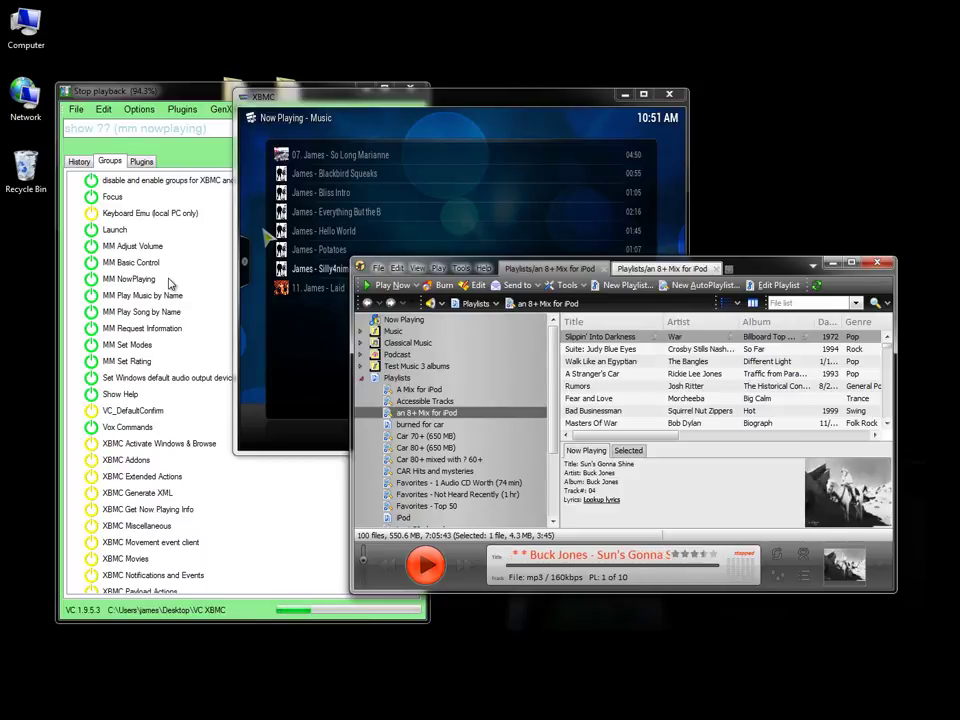
left_click(190, 92)
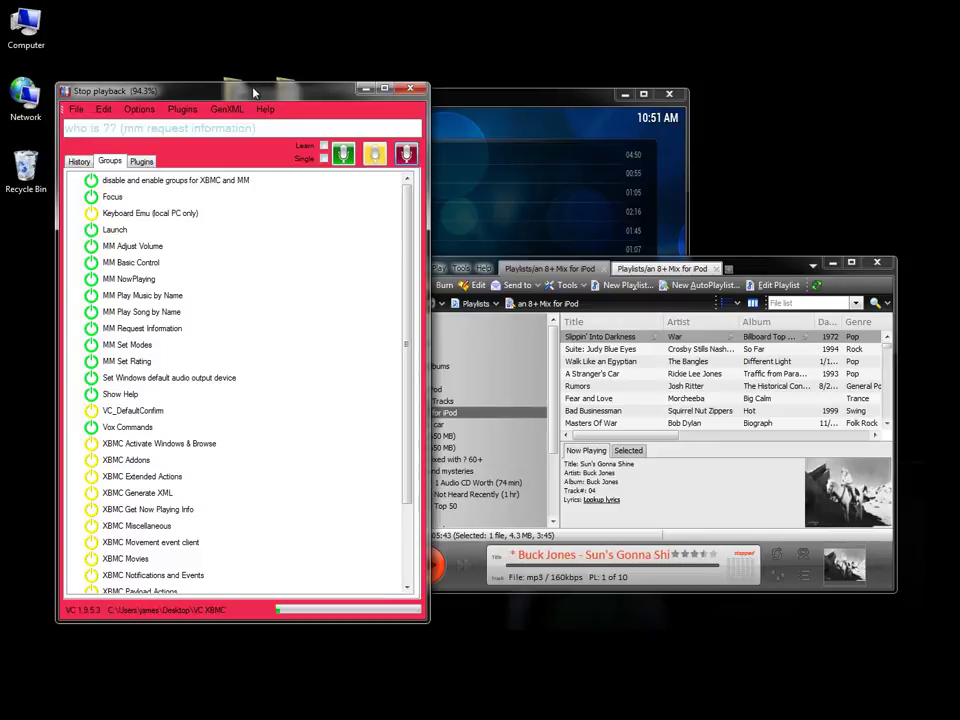
left_click_drag(270, 96, 322, 93)
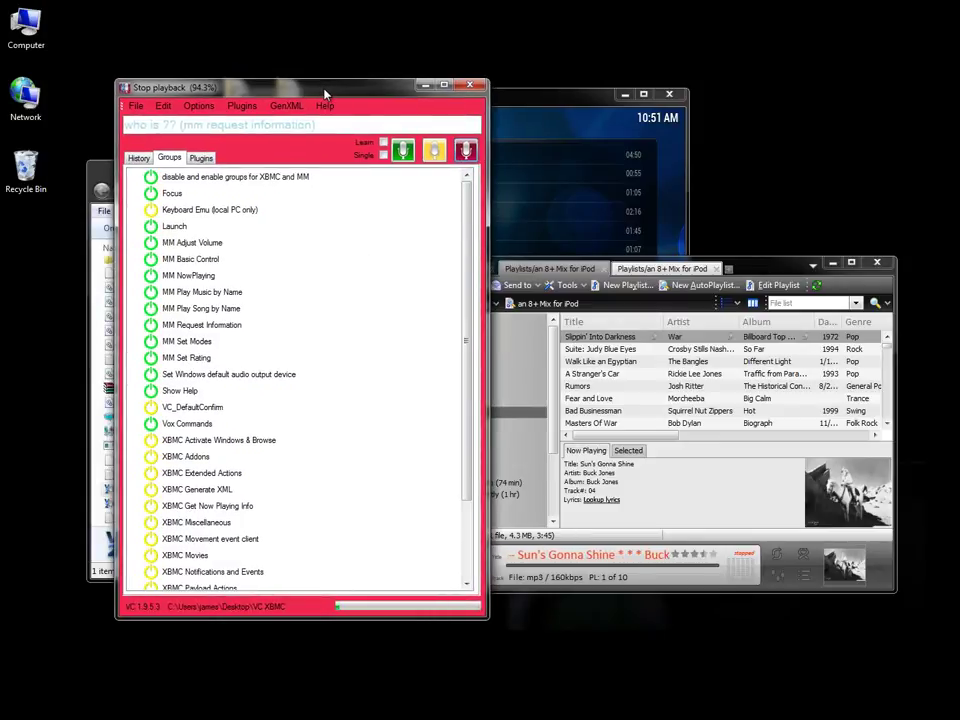